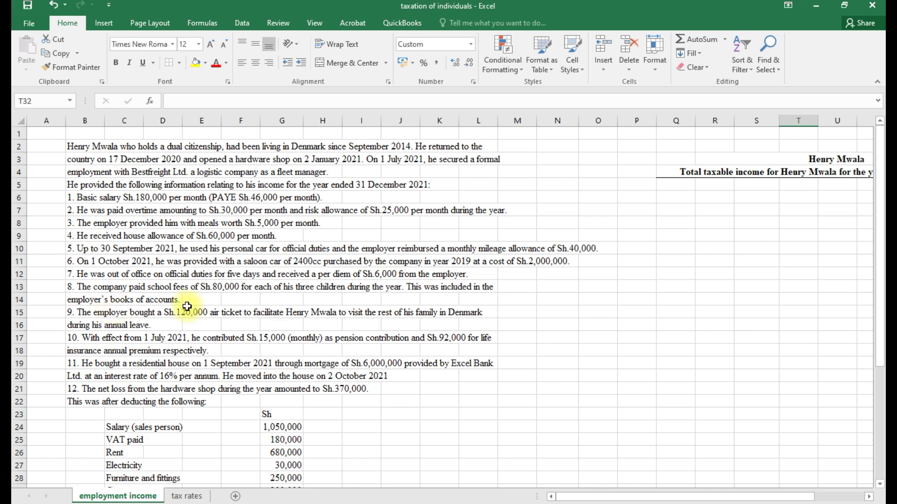
Read the tax case's employment facts, the hardware shop deductions and the two required computations
{"action": "left_click", "coordinate": [819, 489]}
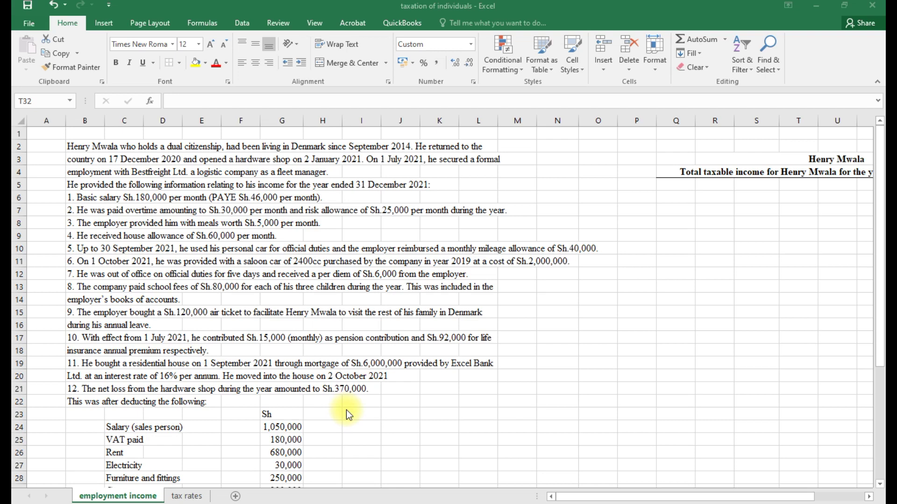
{"action": "scroll", "coordinate": [346, 413], "scroll_direction": "down", "scroll_amount": 1}
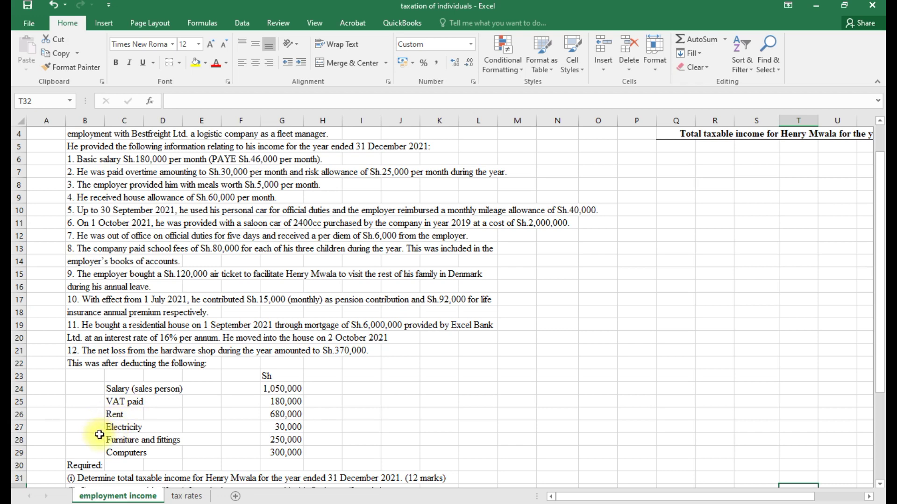
{"action": "scroll", "coordinate": [145, 458], "scroll_direction": "down", "scroll_amount": 1}
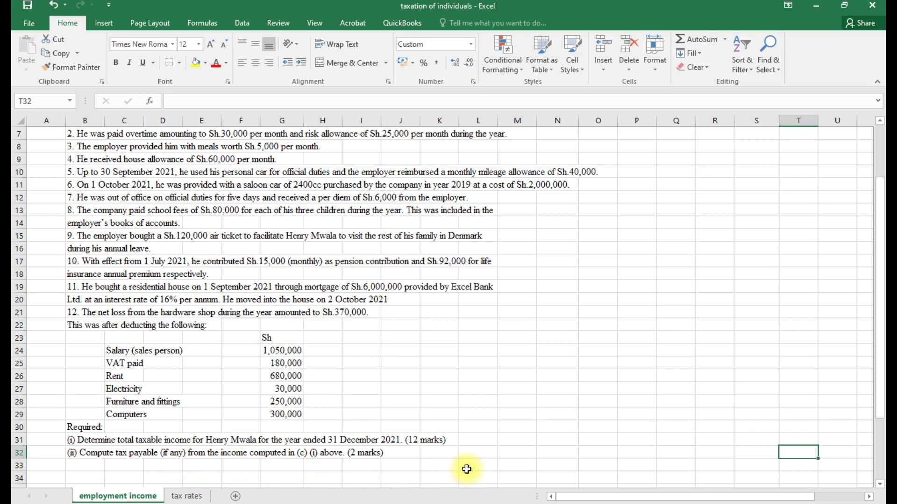
{"action": "scroll", "coordinate": [467, 470], "scroll_direction": "up", "scroll_amount": 2}
{"action": "left_click_drag", "start_coordinate": [570, 498], "coordinate": [607, 497]}
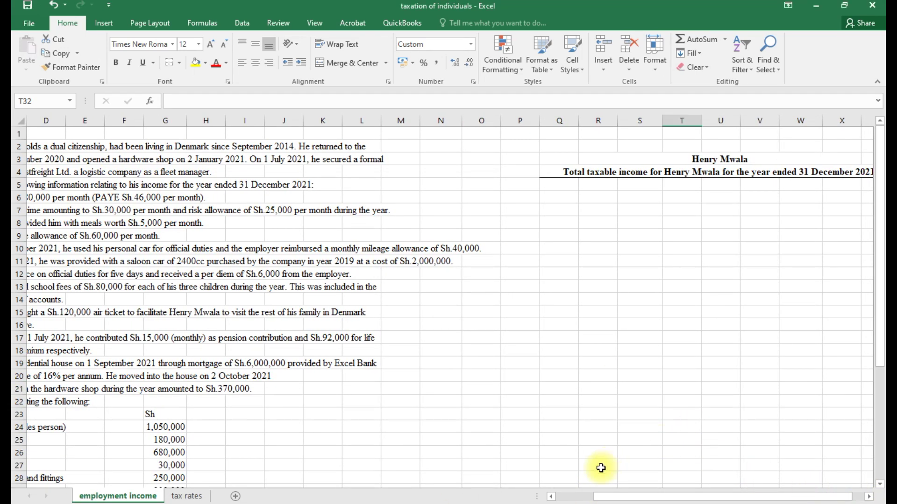
{"action": "left_click_drag", "start_coordinate": [597, 498], "coordinate": [606, 497]}
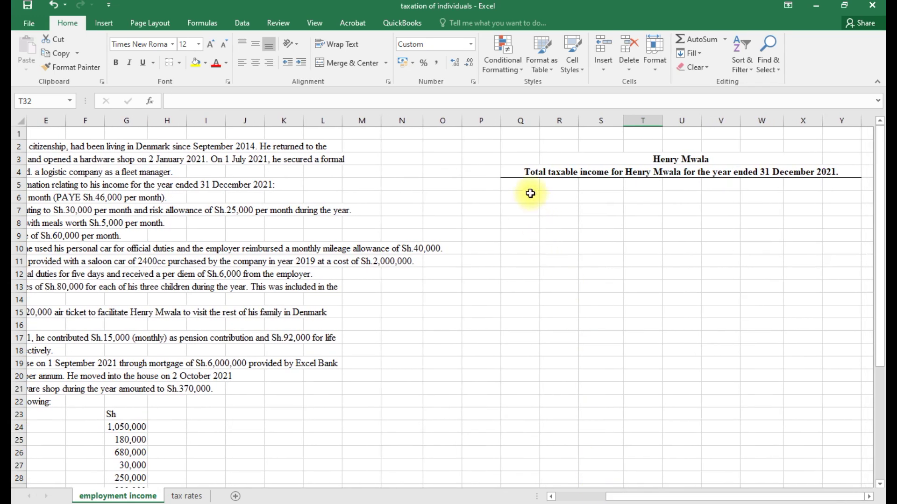
{"action": "left_click", "coordinate": [524, 186]}
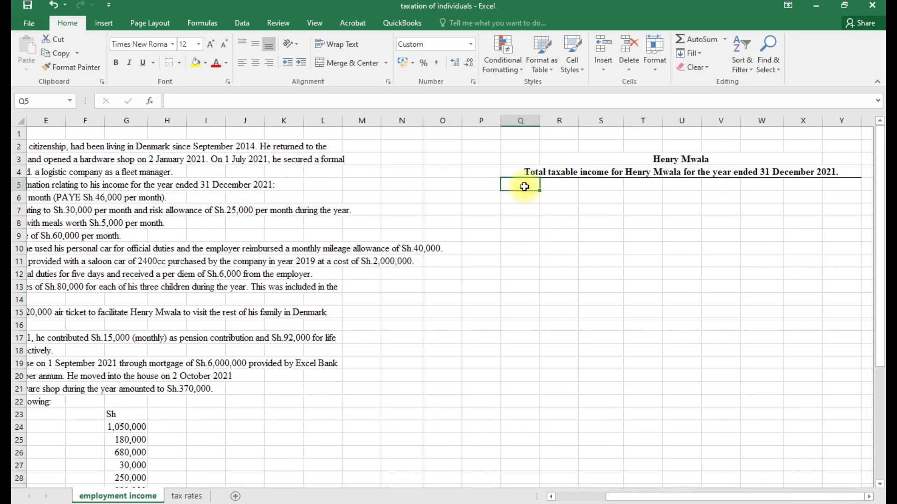
{"action": "type", "text": "em"}
{"action": "key", "text": "BackSpace"}
{"action": "key", "text": "BackSpace"}
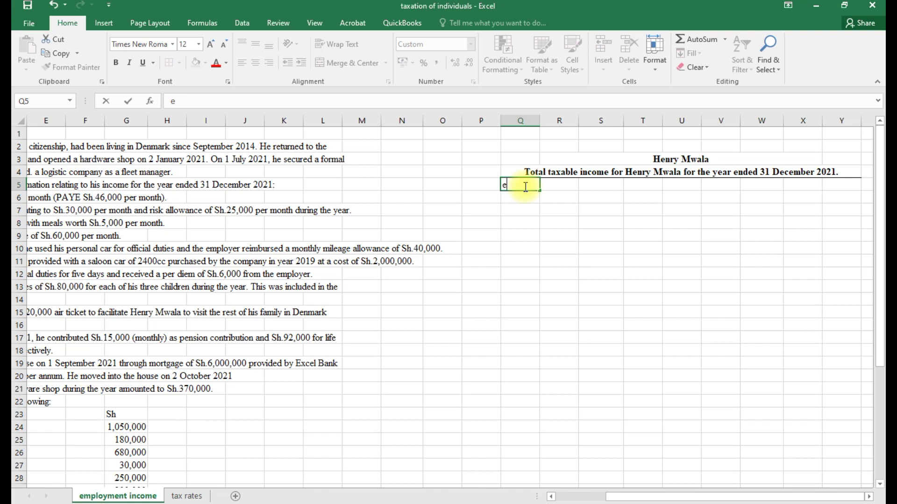
{"action": "key", "text": "Escape"}
Enter the heading "Employment income" in cell Q6, beneath the total taxable income title
{"action": "left_click", "coordinate": [520, 199]}
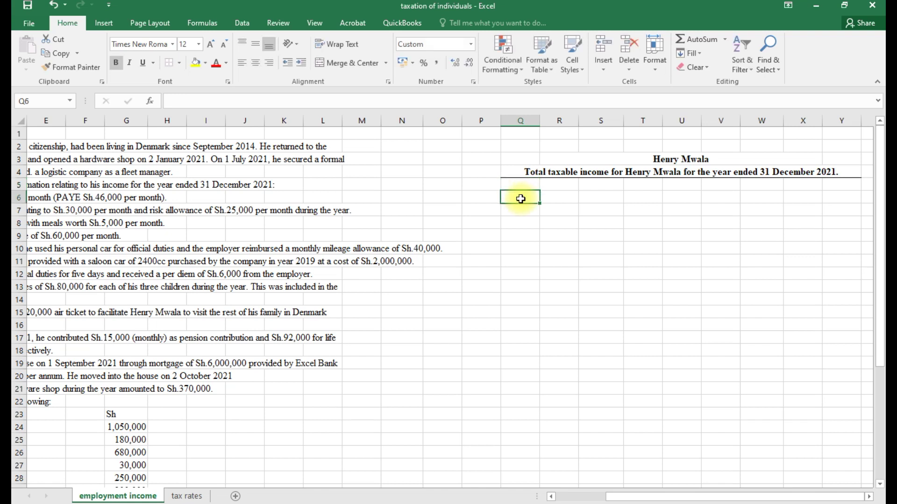
{"action": "type", "text": "em"}
{"action": "key", "text": "BackSpace"}
{"action": "key", "text": "BackSpace"}
{"action": "type", "text": "E"}
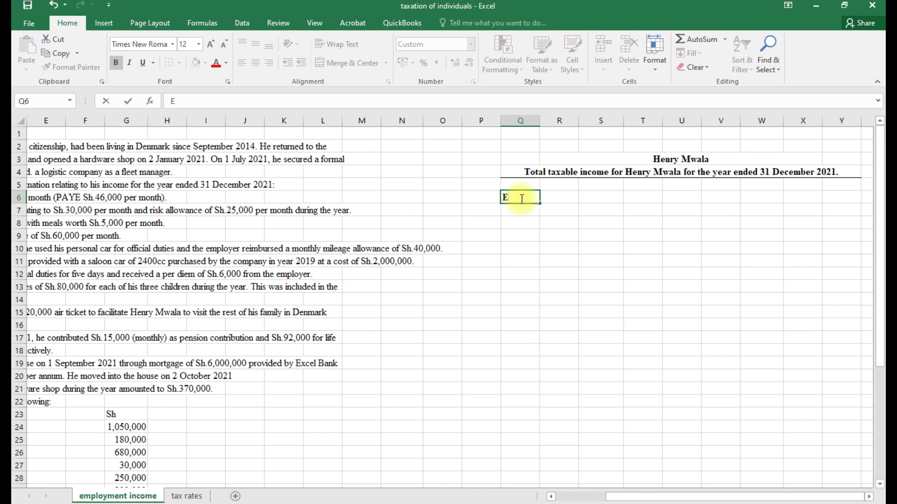
{"action": "type", "text": "mploymn="}
{"action": "key", "text": "BackSpace"}
{"action": "key", "text": "BackSpace"}
{"action": "key", "text": "BackSpace"}
{"action": "type", "text": "mrny"}
{"action": "key", "text": "BackSpace"}
{"action": "key", "text": "BackSpace"}
{"action": "key", "text": "BackSpace"}
{"action": "type", "text": "en"}
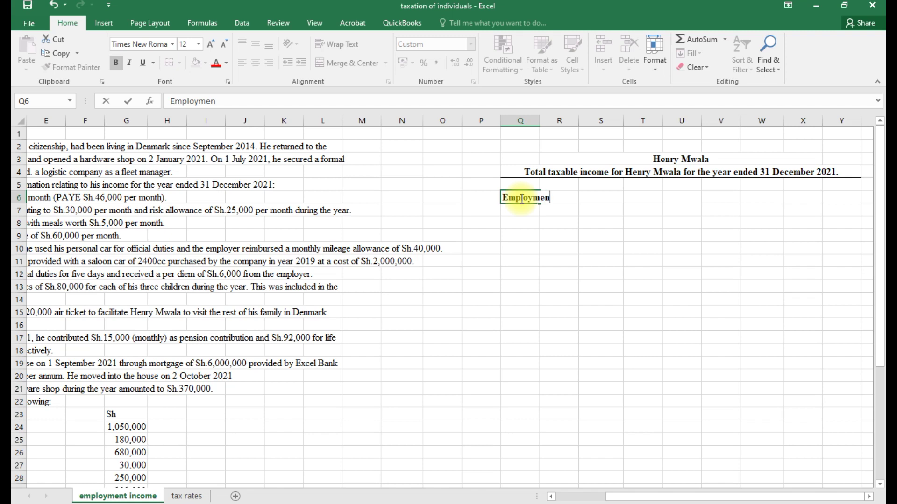
{"action": "type", "text": "t income"}
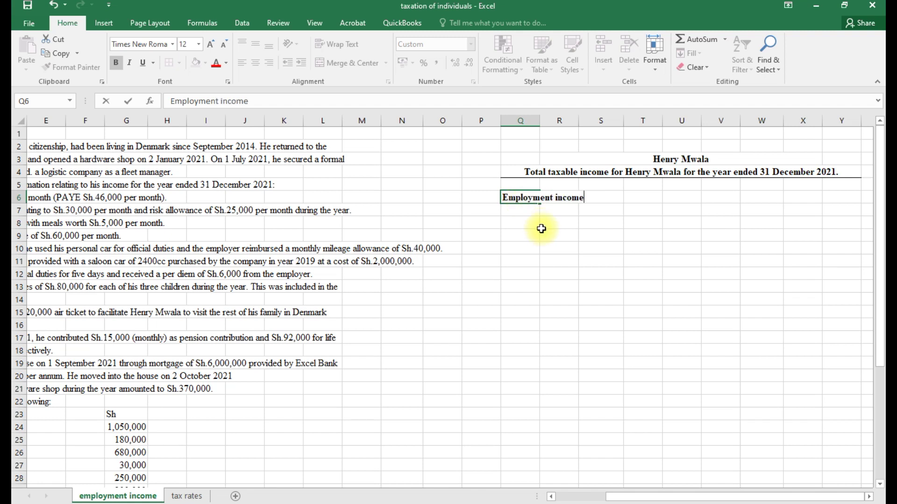
{"action": "left_click", "coordinate": [556, 224]}
Underline the "Employment income" heading in row 6
{"action": "left_click_drag", "start_coordinate": [511, 195], "coordinate": [584, 196]}
{"action": "left_click_drag", "start_coordinate": [516, 195], "coordinate": [556, 199]}
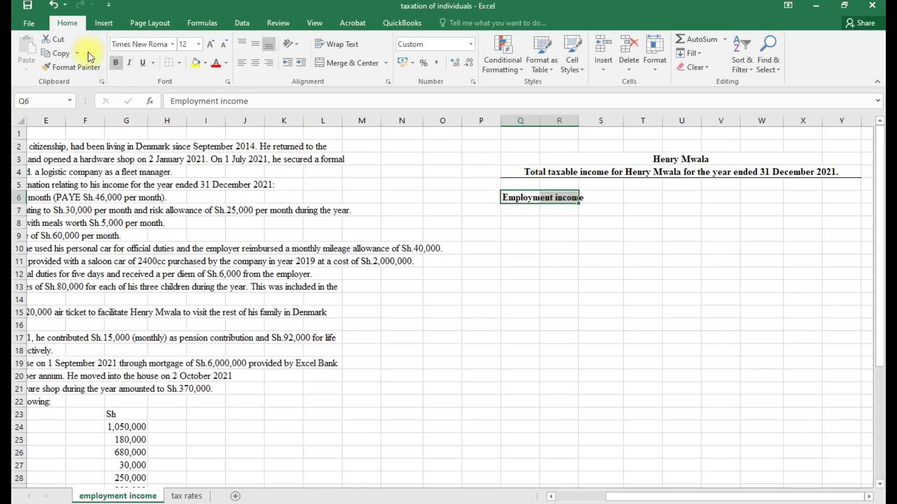
{"action": "left_click", "coordinate": [144, 63]}
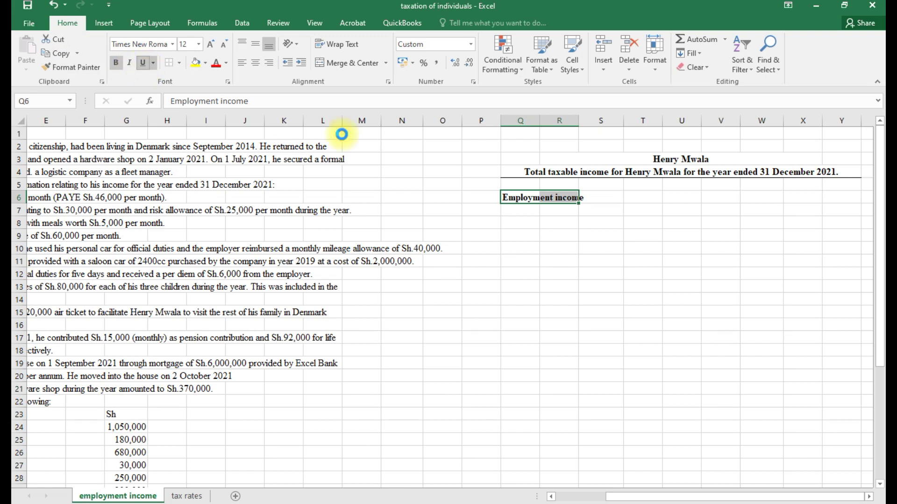
Enter the label "Basic salary" in cell Q7, under the employment income heading
{"action": "left_click", "coordinate": [525, 211]}
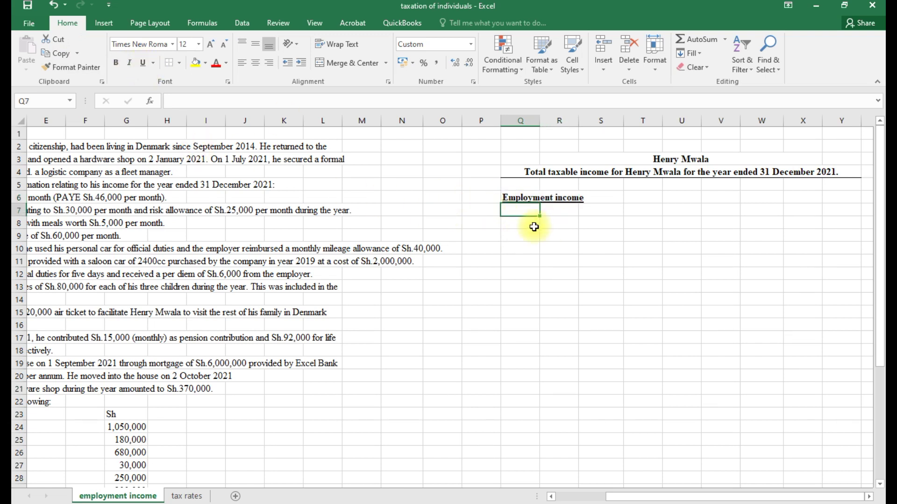
{"action": "type", "text": "ba"}
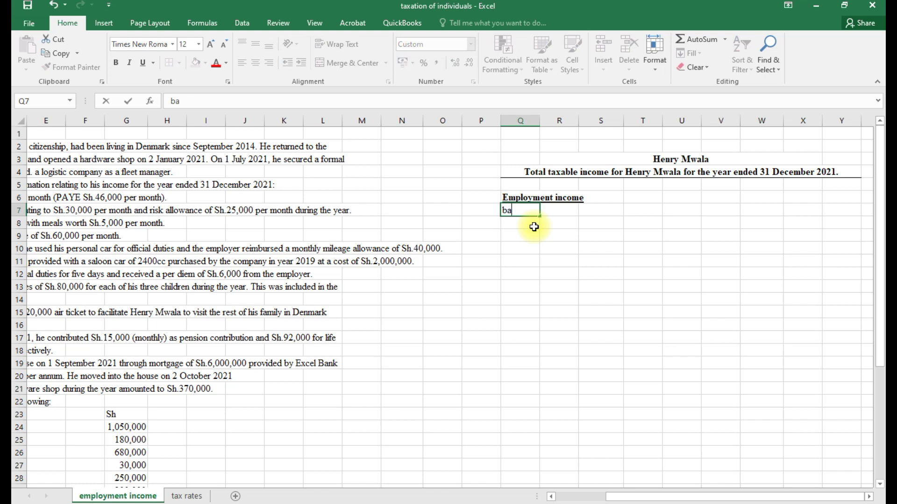
{"action": "key", "text": "BackSpace"}
{"action": "key", "text": "BackSpace"}
{"action": "type", "text": "Basic salary"}
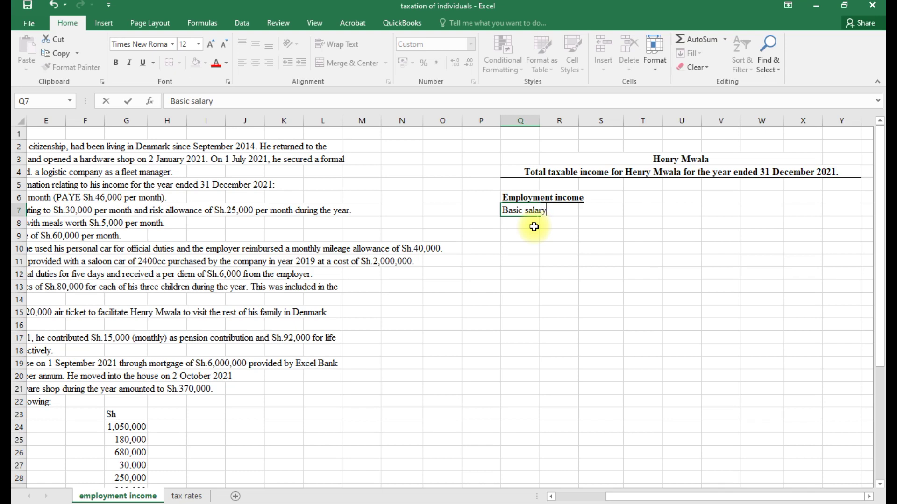
Check the monthly salary in the case and calculate six months of basic salary in X7 with =180000*6
{"action": "left_click", "coordinate": [551, 497]}
{"action": "left_click", "coordinate": [552, 497]}
{"action": "left_click", "coordinate": [552, 497]}
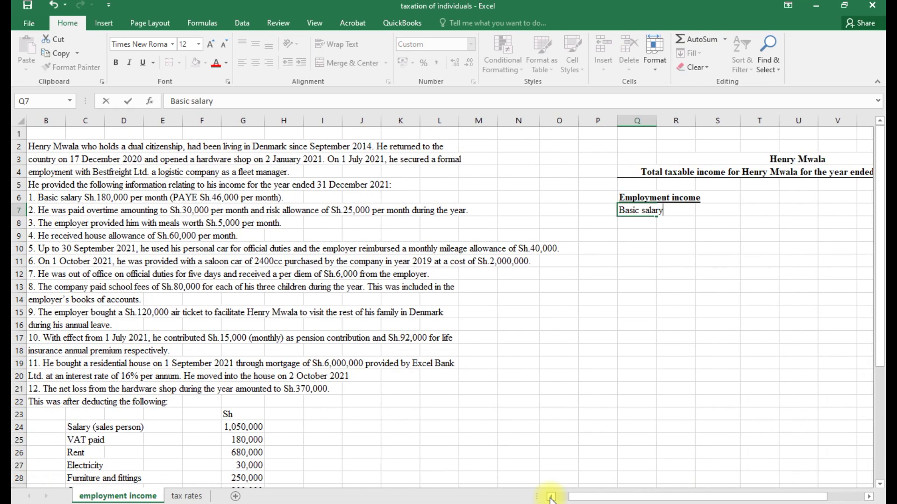
{"action": "left_click", "coordinate": [551, 497]}
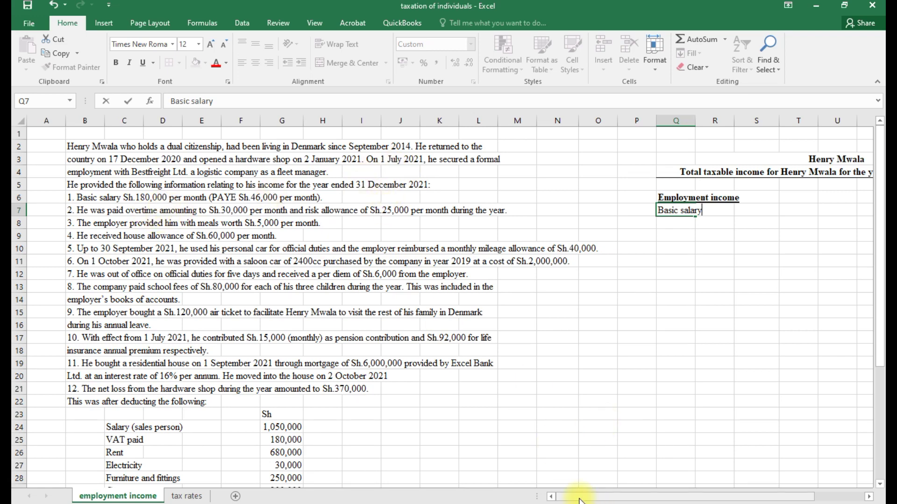
{"action": "left_click_drag", "start_coordinate": [579, 498], "coordinate": [630, 489]}
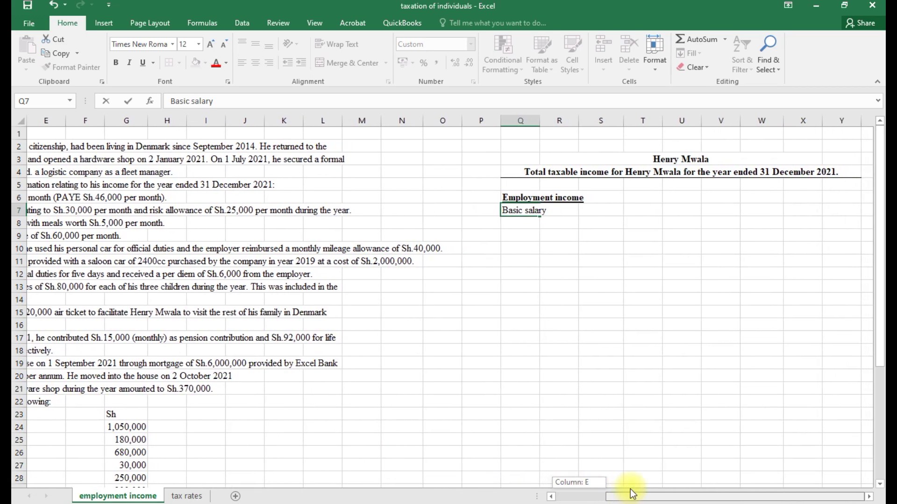
{"action": "left_click", "coordinate": [800, 211]}
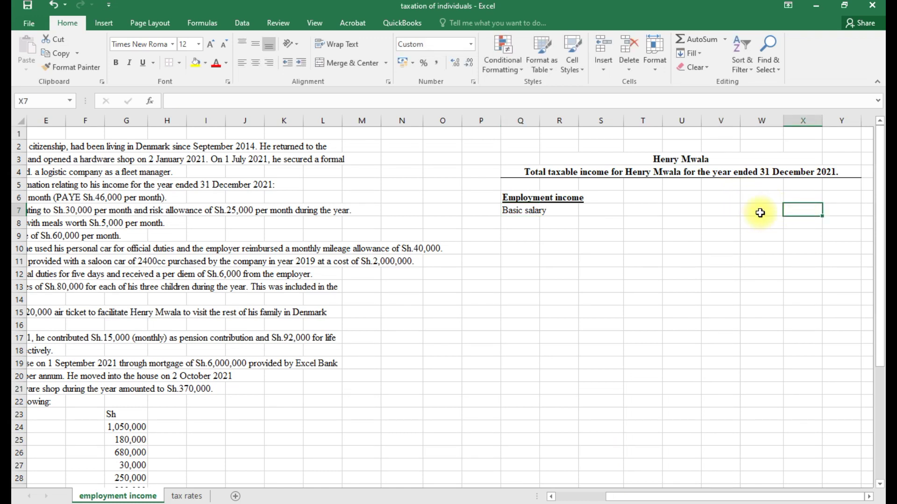
{"action": "type", "text": "=1"}
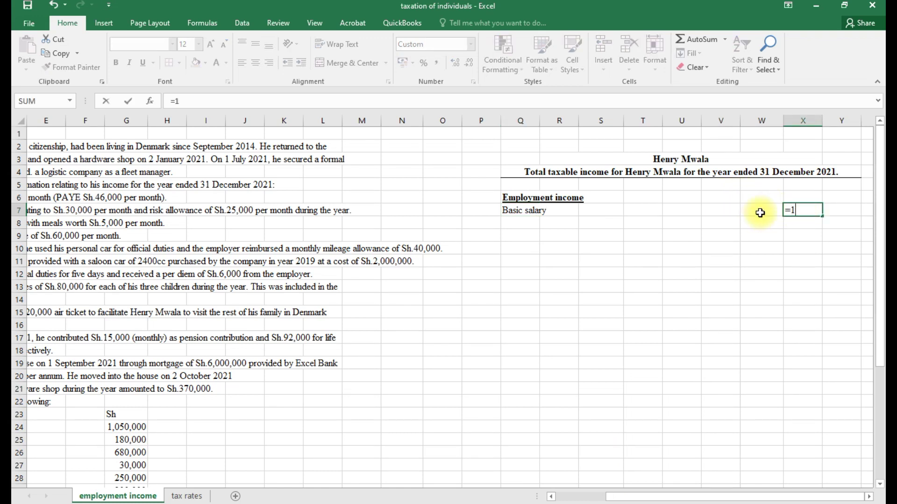
{"action": "type", "text": "80000*6"}
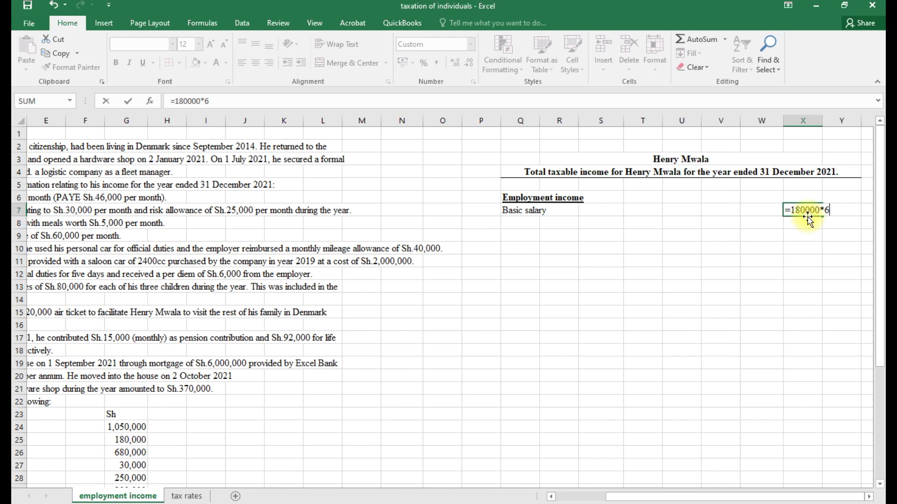
{"action": "key", "text": "Return"}
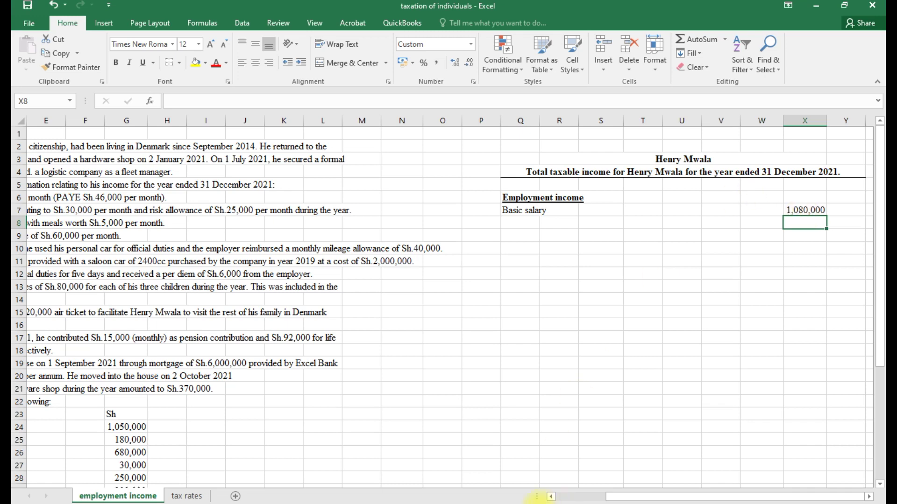
Add the labels "Overtime allowance" in Q8 and "Risk allowance" in Q9 below the basic salary
{"action": "left_click", "coordinate": [551, 497]}
{"action": "left_click", "coordinate": [551, 498]}
{"action": "left_click", "coordinate": [551, 498]}
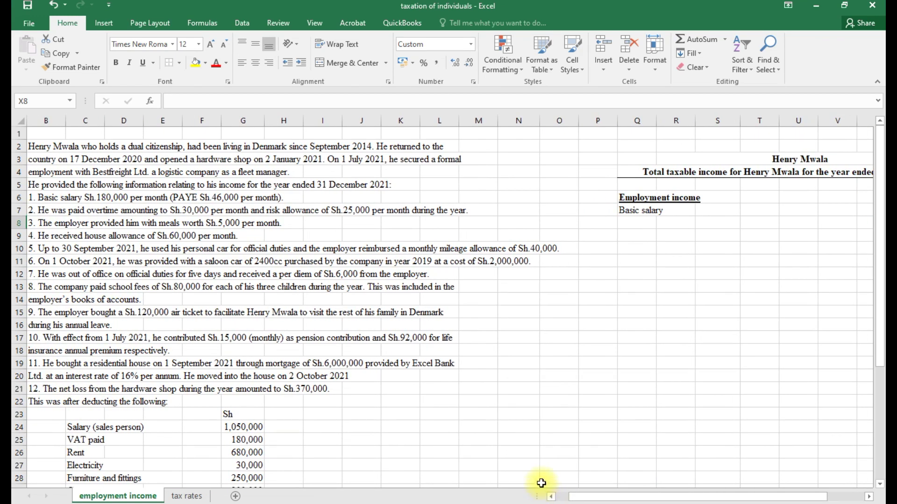
{"action": "left_click", "coordinate": [630, 223]}
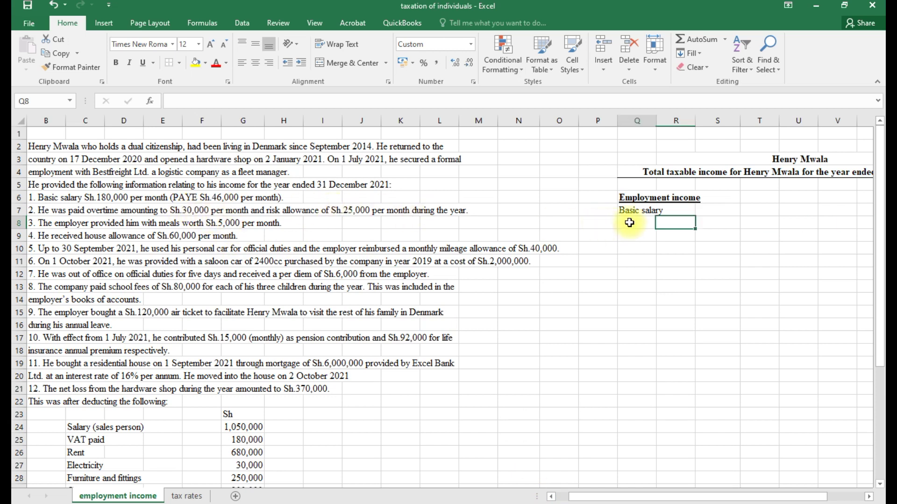
{"action": "type", "text": "Ov"}
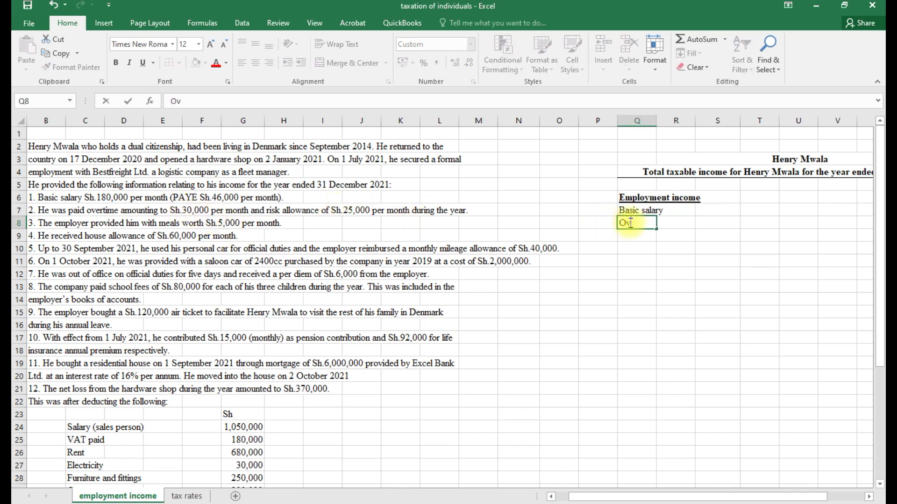
{"action": "type", "text": "ertime allowance"}
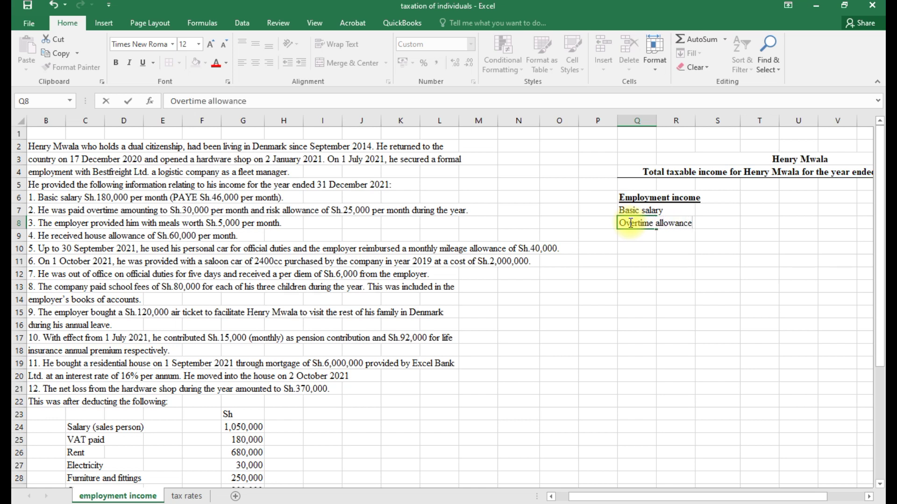
{"action": "left_click", "coordinate": [635, 237]}
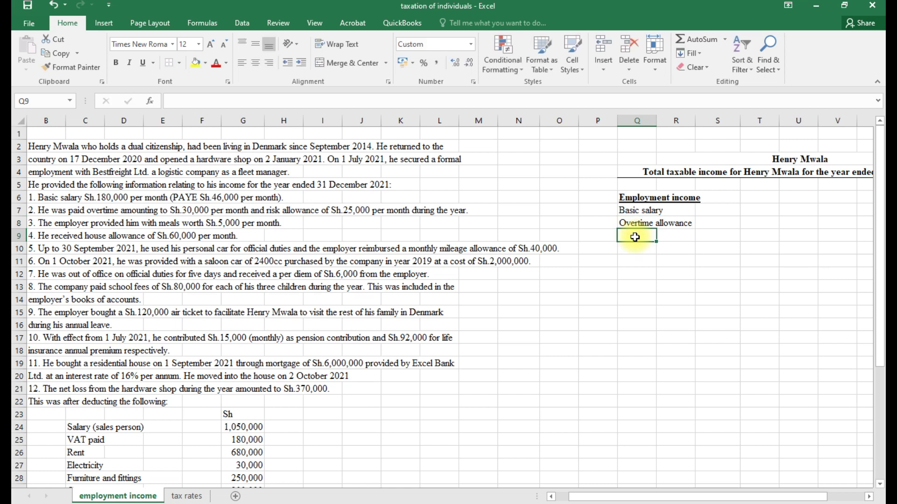
{"action": "type", "text": "Risk a"}
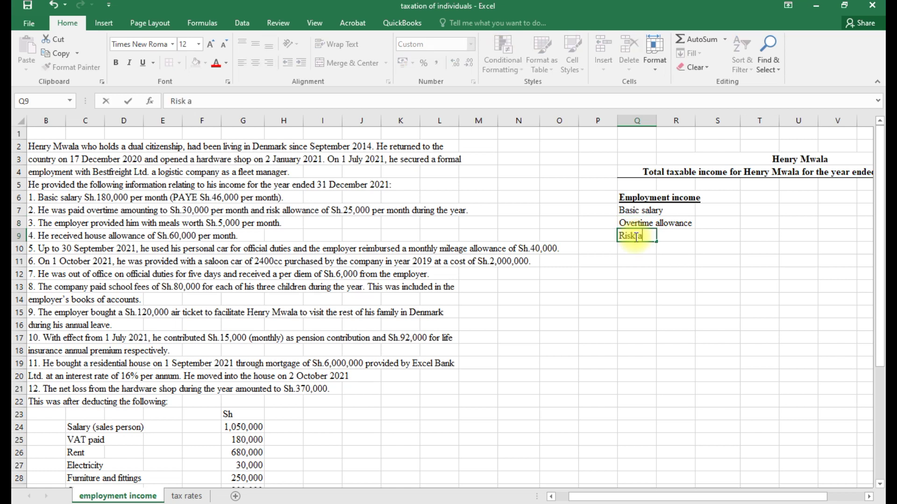
{"action": "type", "text": "llowance"}
Calculate the six-month overtime allowance in X8 with =30000*6 and the risk allowance in X9 with =25000*6
{"action": "left_click_drag", "start_coordinate": [569, 495], "coordinate": [619, 498]}
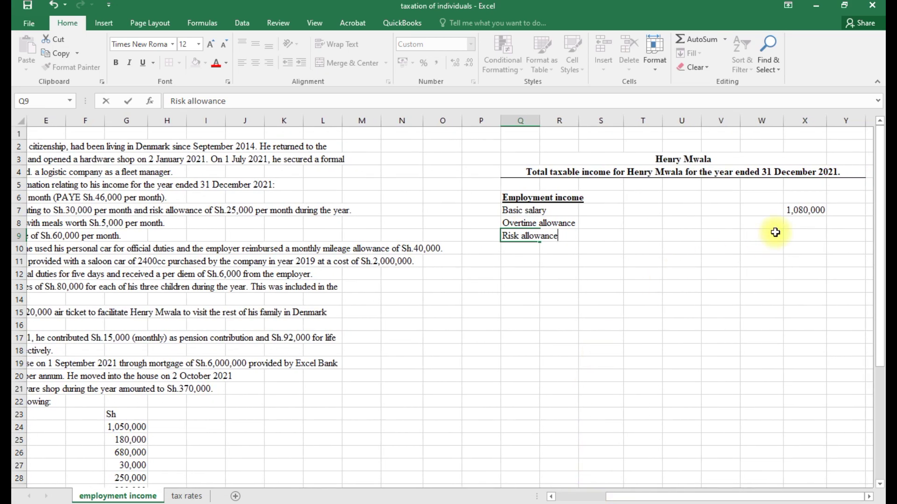
{"action": "left_click", "coordinate": [802, 224]}
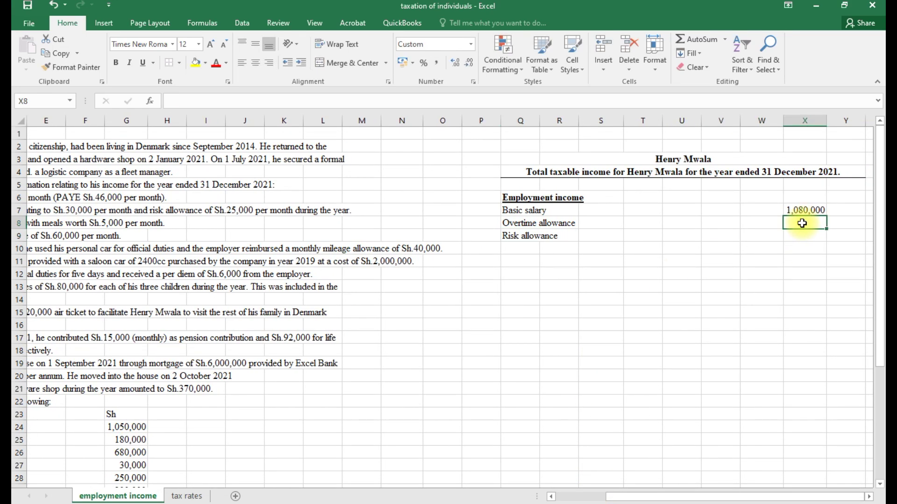
{"action": "type", "text": "=300"}
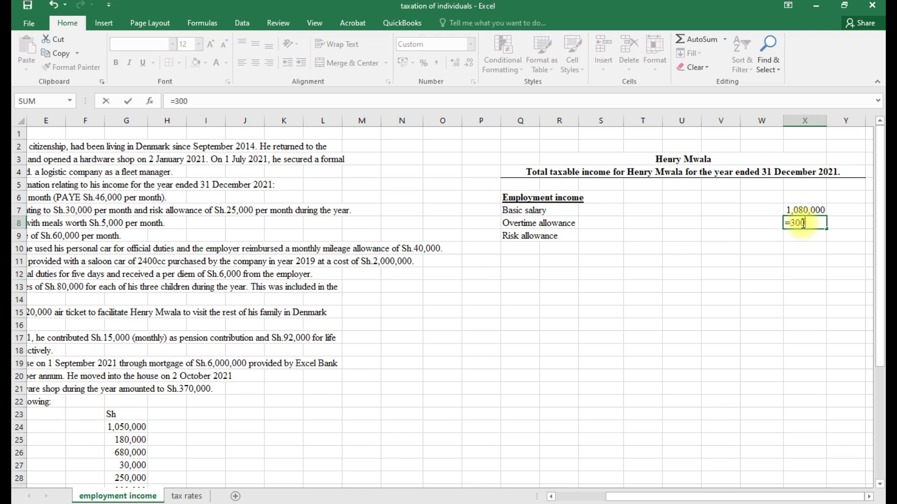
{"action": "type", "text": "00*6"}
{"action": "key", "text": "Return"}
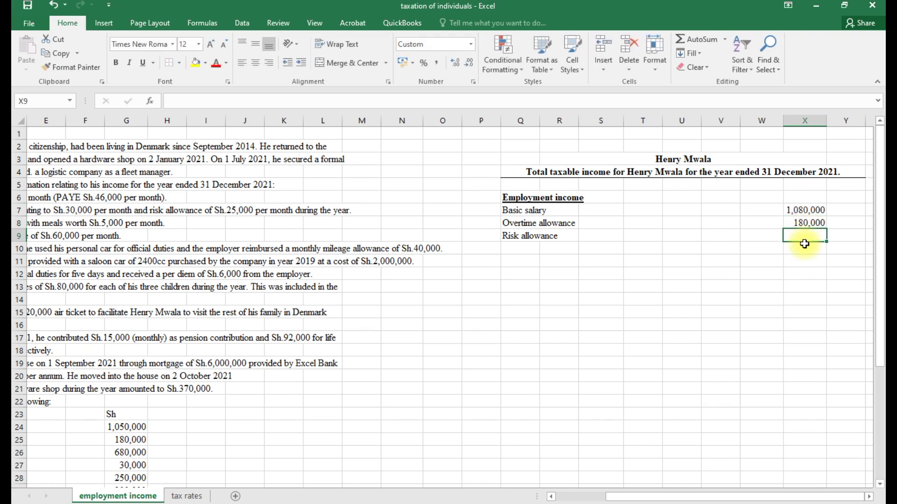
{"action": "type", "text": "=25"}
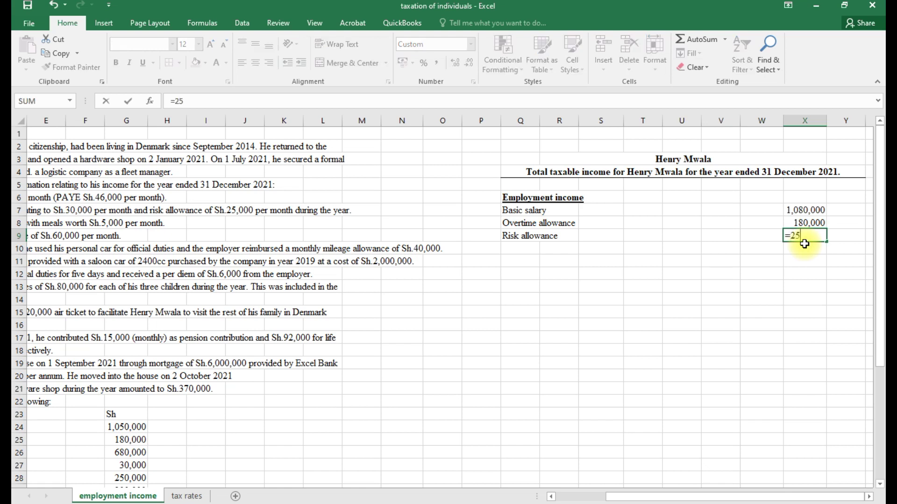
{"action": "type", "text": "000*6"}
{"action": "key", "text": "Return"}
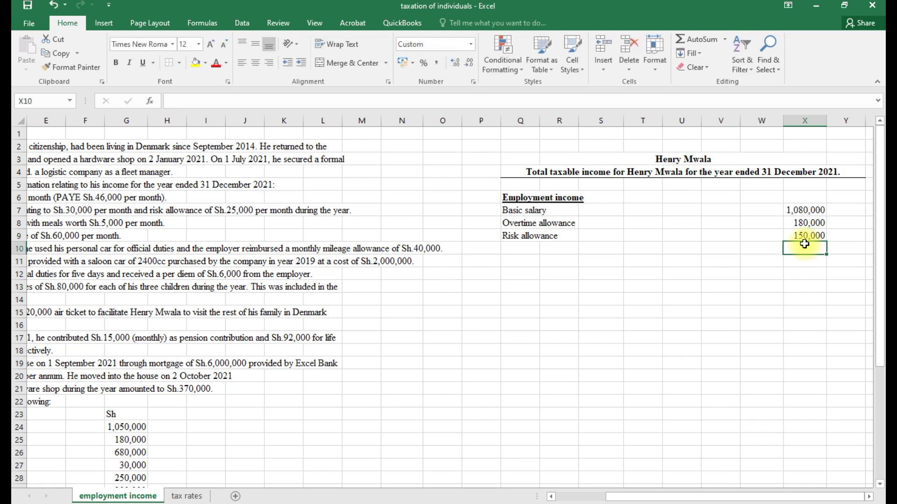
Add the label "free meals" in Q10 and calculate six months of meals in X10 with =5000*6
{"action": "left_click", "coordinate": [551, 497]}
{"action": "left_click", "coordinate": [551, 497]}
{"action": "left_click", "coordinate": [551, 497]}
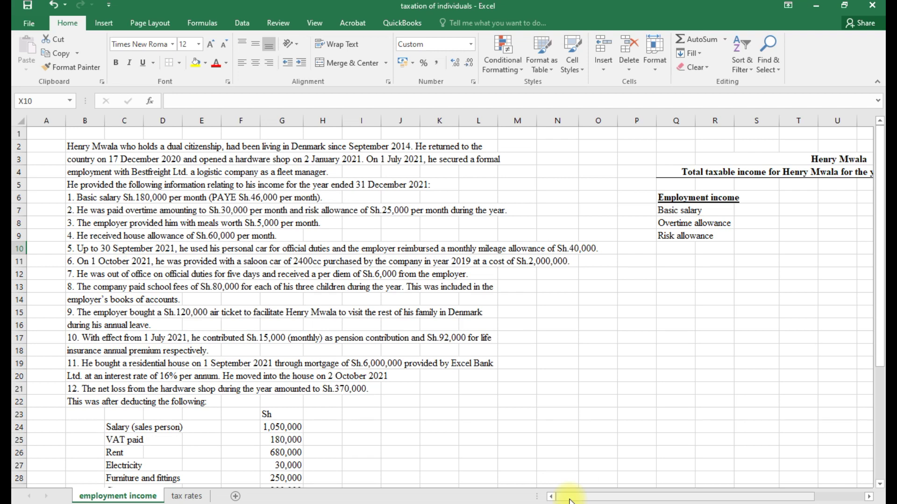
{"action": "left_click", "coordinate": [664, 249]}
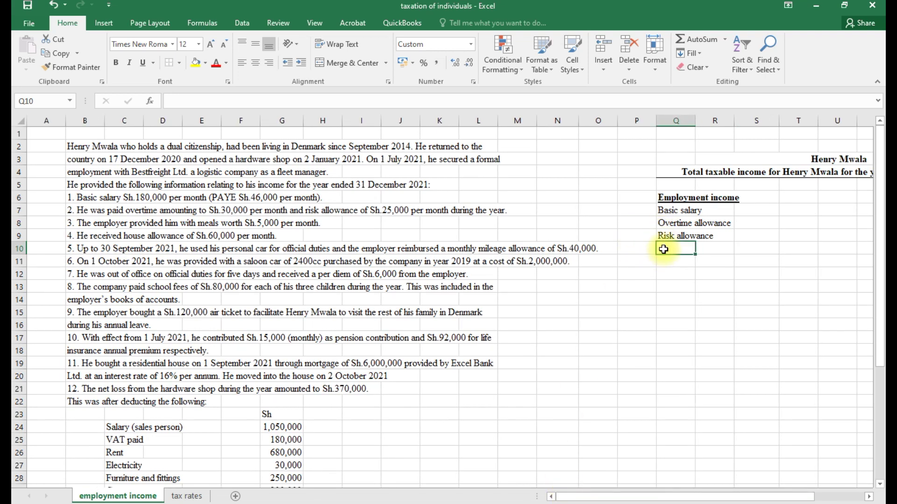
{"action": "type", "text": "free meals"}
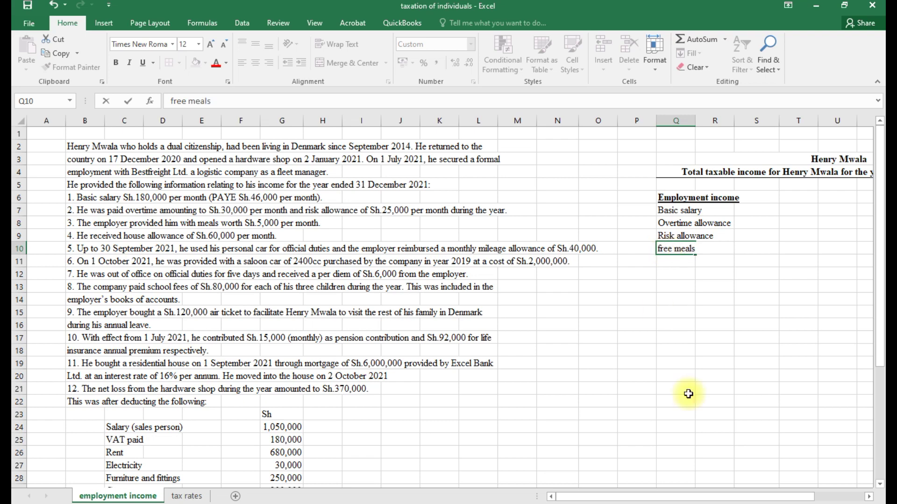
{"action": "left_click_drag", "start_coordinate": [575, 497], "coordinate": [608, 497]}
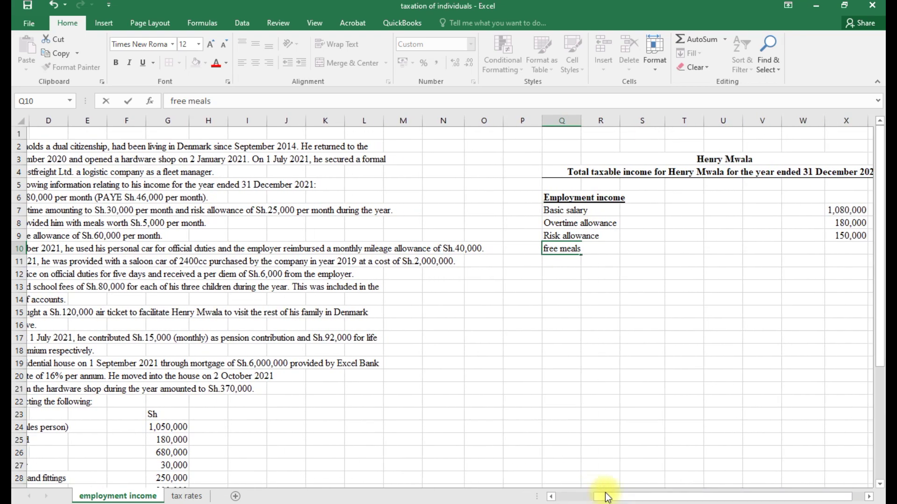
{"action": "left_click", "coordinate": [837, 246]}
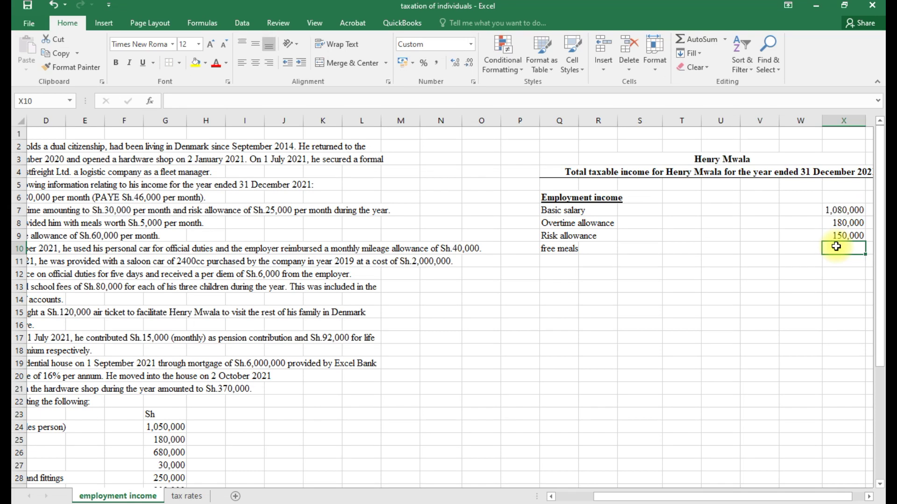
{"action": "type", "text": "=5000*6"}
{"action": "key", "text": "Return"}
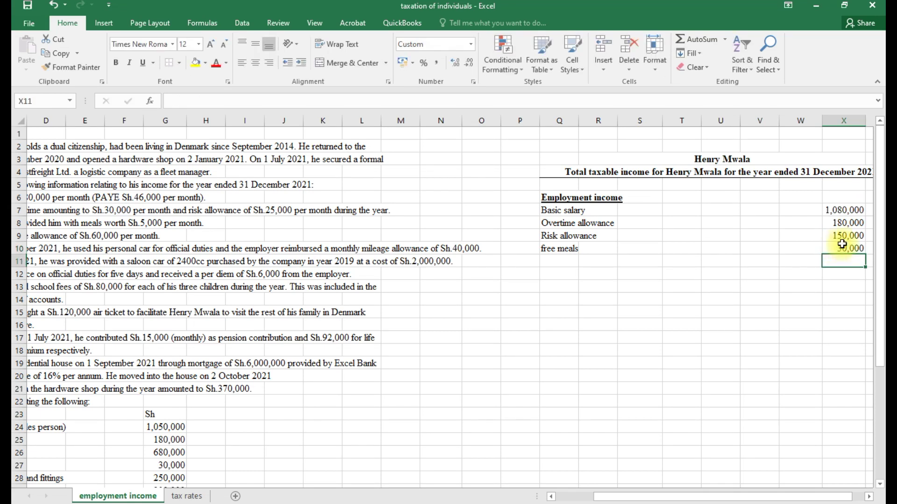
Add the label "House allowance" in Q11 and calculate the six-month amount in X11 with =60000*6
{"action": "left_click", "coordinate": [584, 498]}
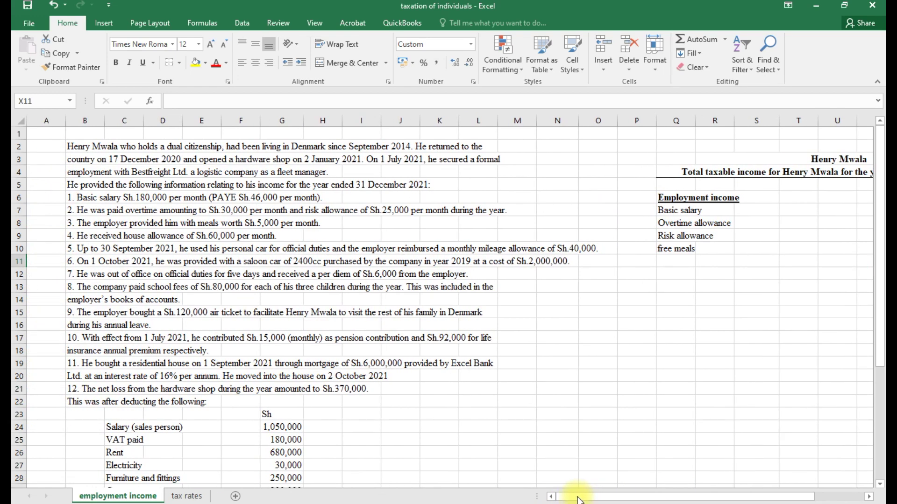
{"action": "left_click", "coordinate": [667, 261]}
{"action": "type", "text": "H"}
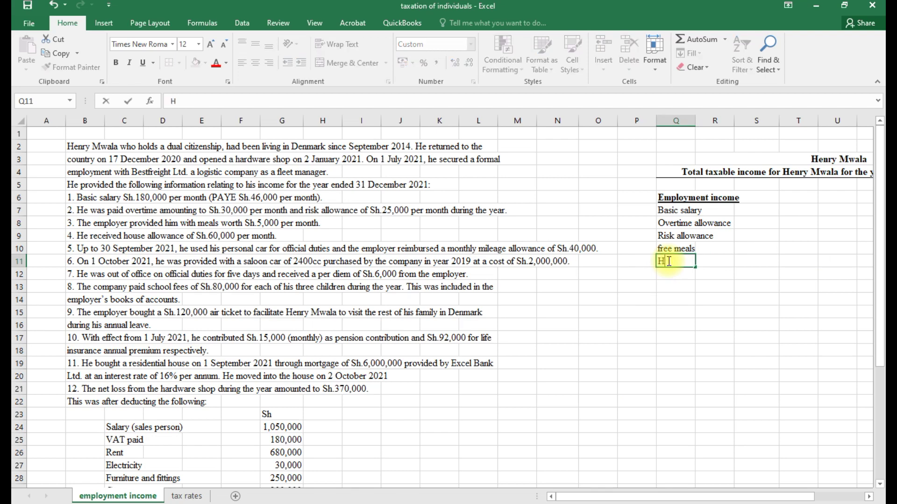
{"action": "type", "text": "ouse allowance"}
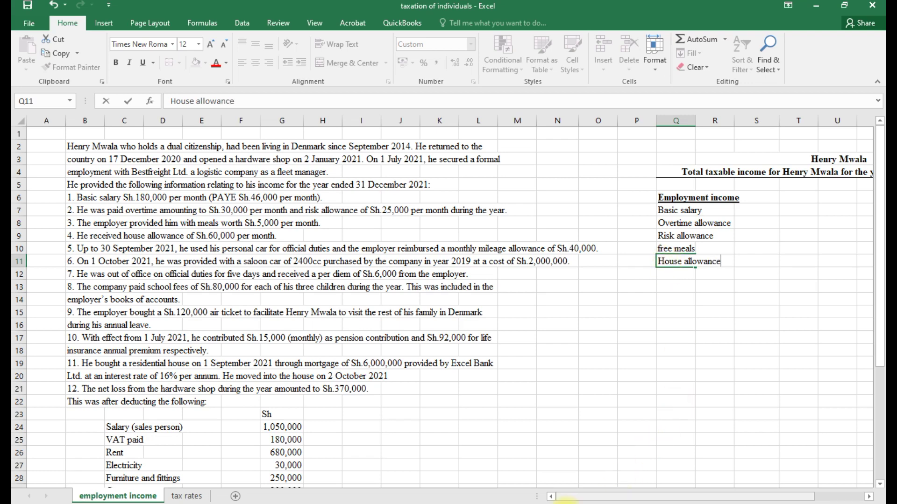
{"action": "left_click_drag", "start_coordinate": [566, 498], "coordinate": [596, 498]}
{"action": "left_click", "coordinate": [842, 262]}
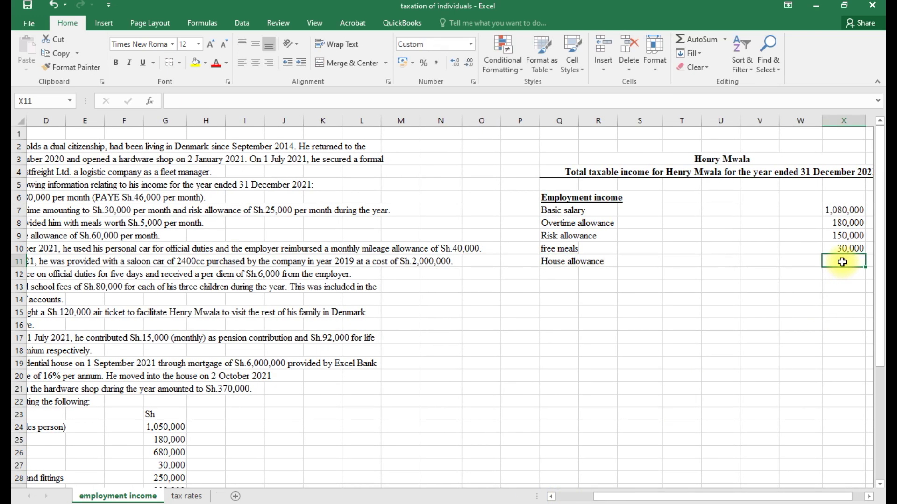
{"action": "type", "text": "=60"}
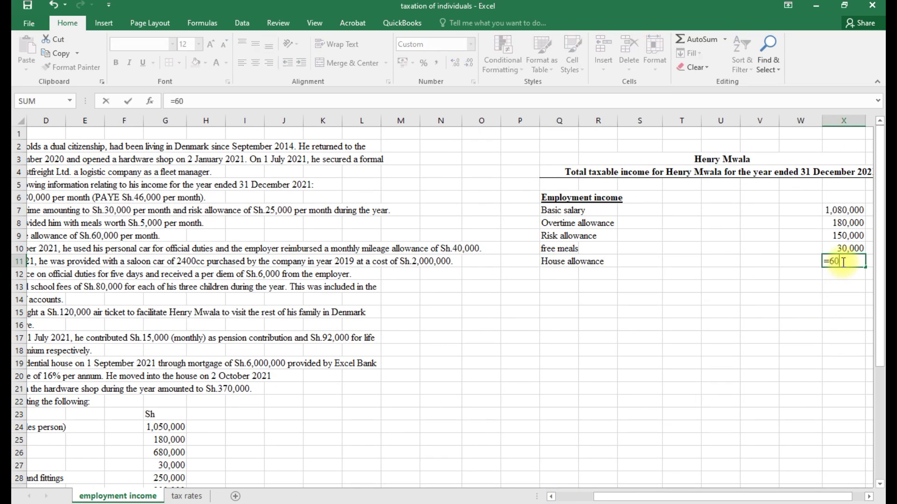
{"action": "type", "text": "000*6"}
{"action": "key", "text": "Return"}
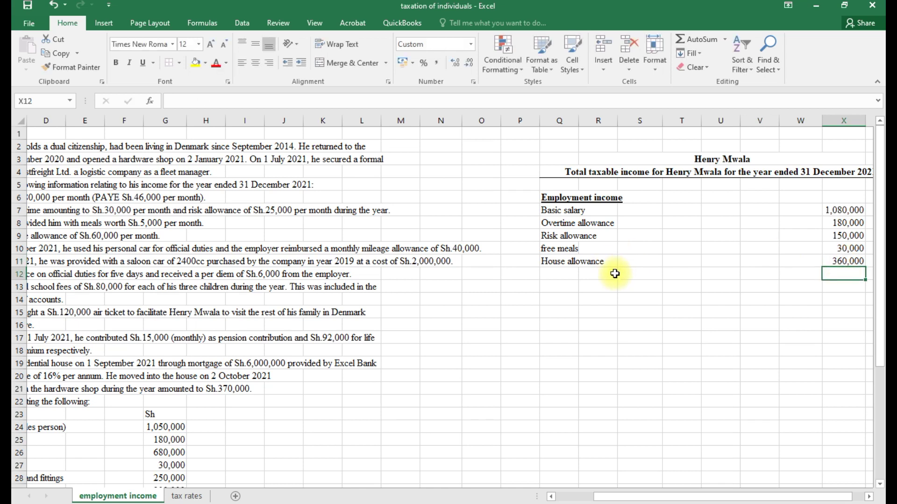
Enter the label "Car benefit" in Q12 and the basis label "cost" beside it in S12
{"action": "left_click", "coordinate": [579, 499]}
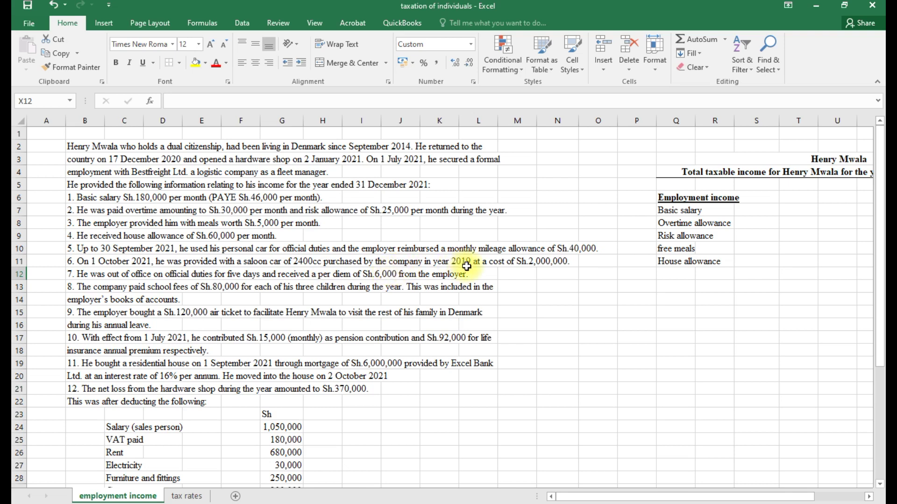
{"action": "left_click", "coordinate": [661, 274]}
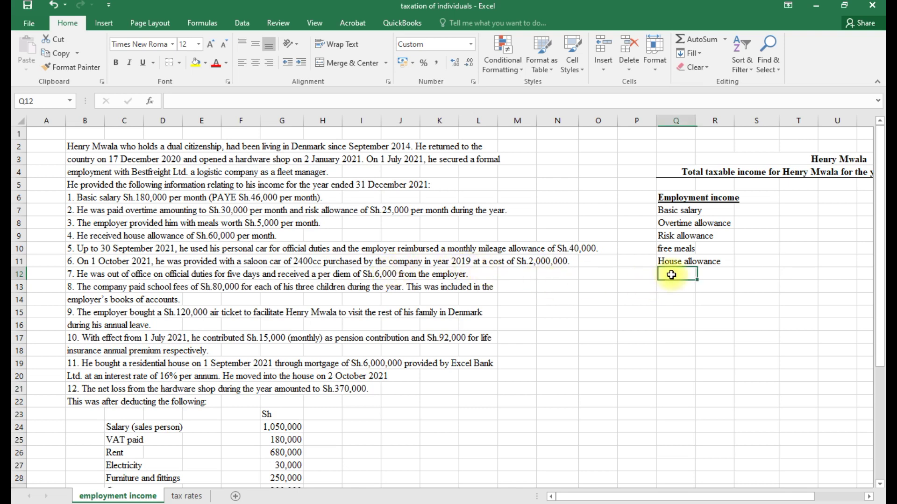
{"action": "type", "text": "Cr"}
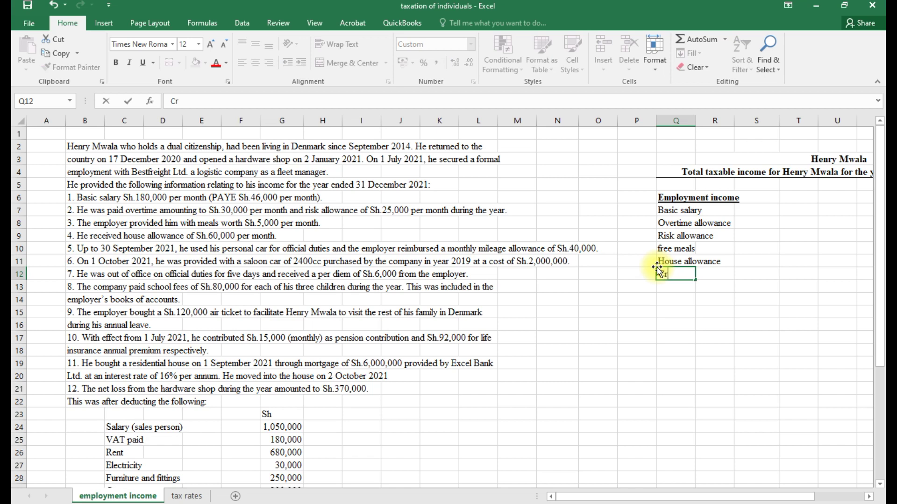
{"action": "type", "text": "ar benefit"}
{"action": "left_click", "coordinate": [743, 275]}
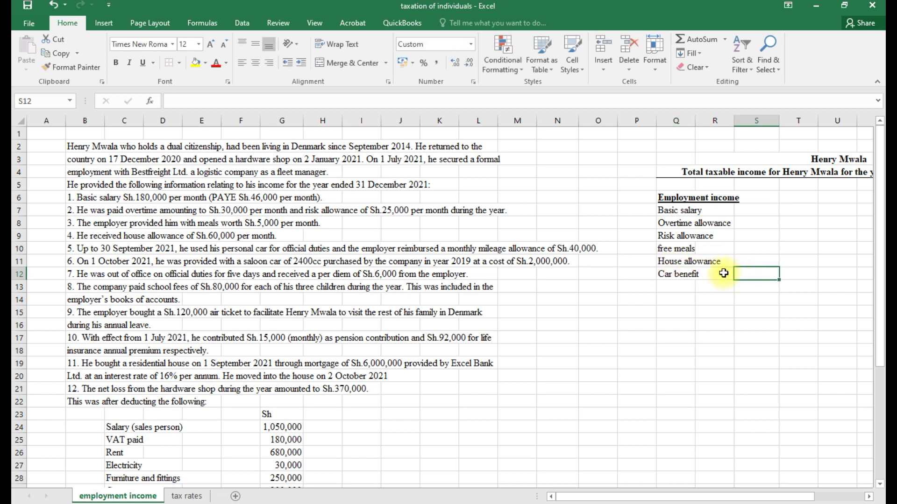
{"action": "type", "text": "cost"}
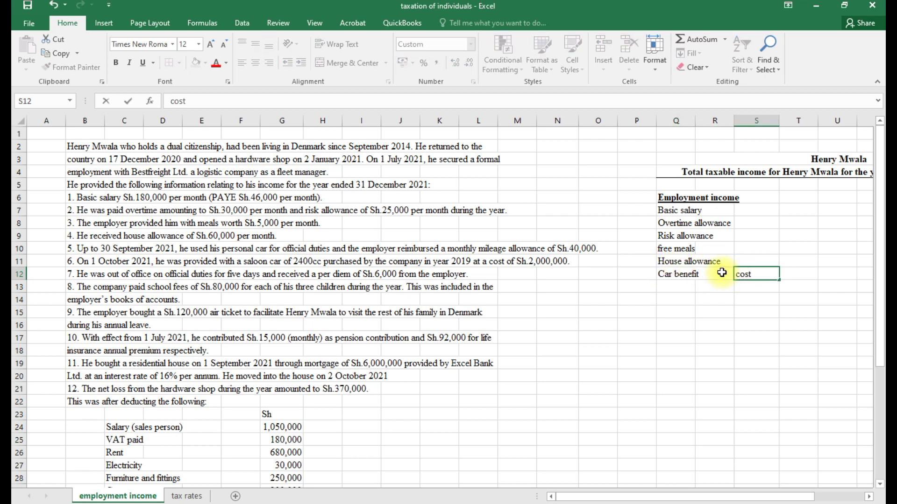
Write the cost-based car benefit formula =2000000*0.24*6/12 in T12
{"action": "left_click_drag", "start_coordinate": [569, 496], "coordinate": [605, 497]}
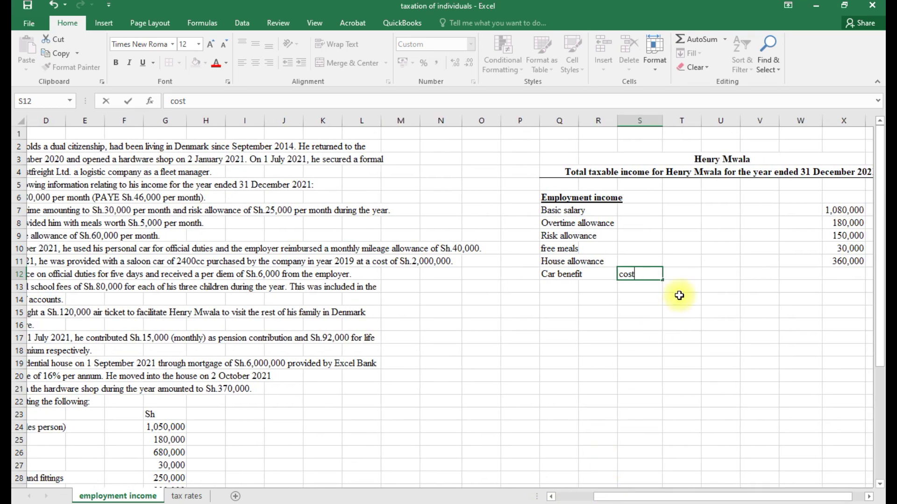
{"action": "left_click", "coordinate": [686, 273]}
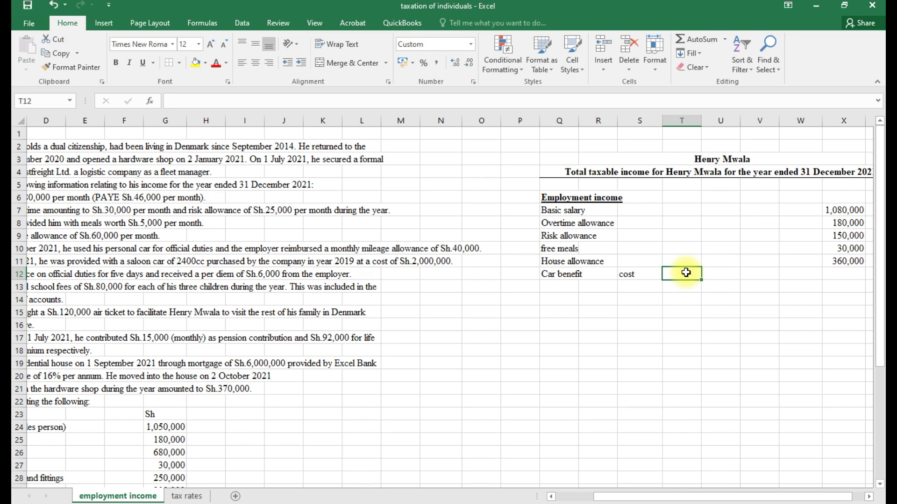
{"action": "type", "text": "=2"}
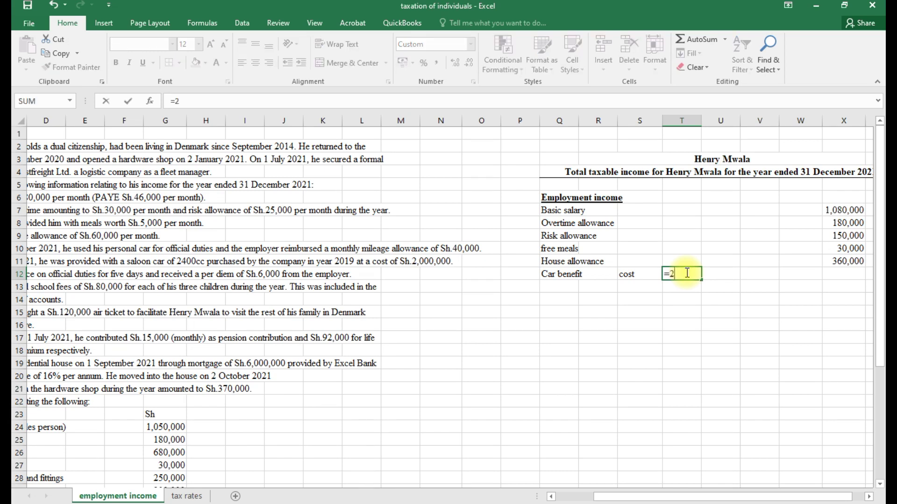
{"action": "type", "text": "000000*0.24*"}
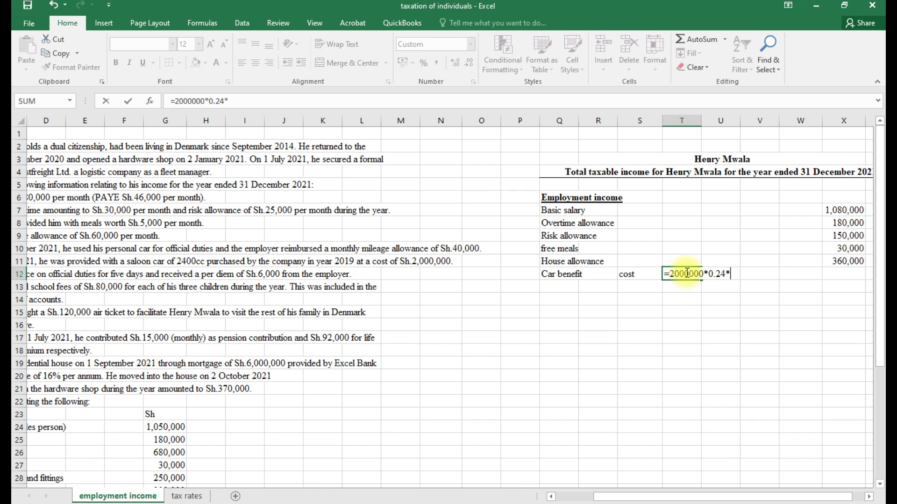
{"action": "type", "text": "6/12"}
Check in the case when the car was provided and correct the T12 formula to =2000000*0.24*3/12
{"action": "left_click", "coordinate": [551, 498]}
{"action": "left_click", "coordinate": [551, 498]}
{"action": "left_click", "coordinate": [551, 498]}
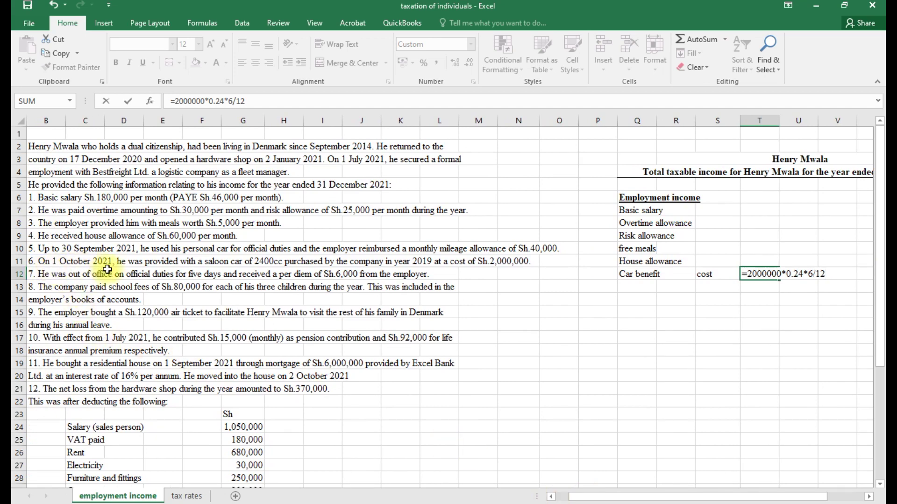
{"action": "left_click_drag", "start_coordinate": [571, 488], "coordinate": [584, 487]}
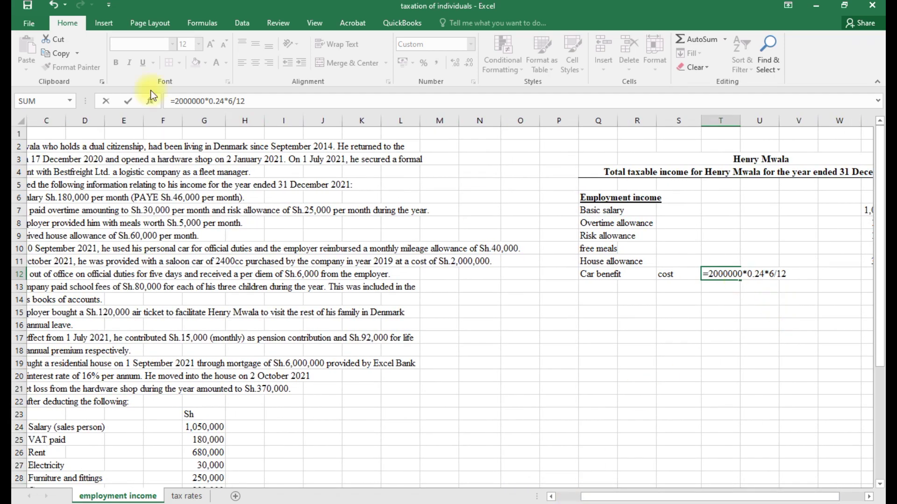
{"action": "left_click", "coordinate": [234, 101]}
{"action": "key", "text": "BackSpace"}
{"action": "type", "text": "3"}
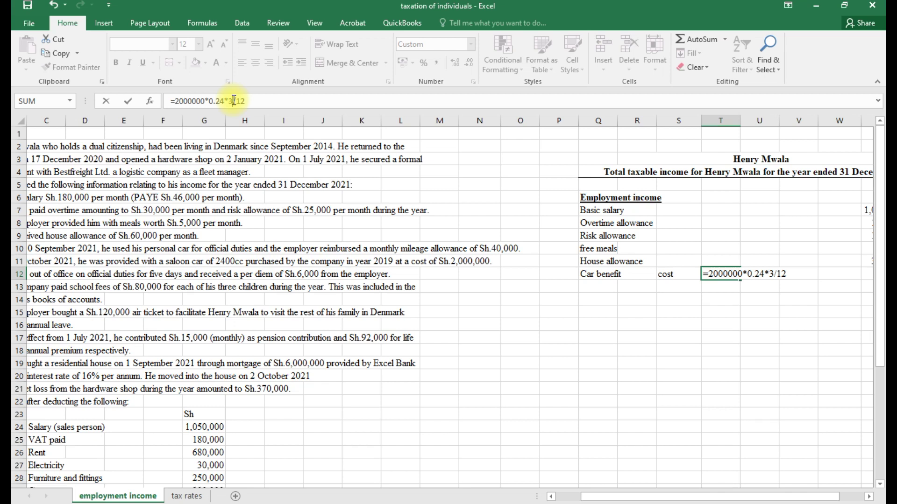
{"action": "key", "text": "Return"}
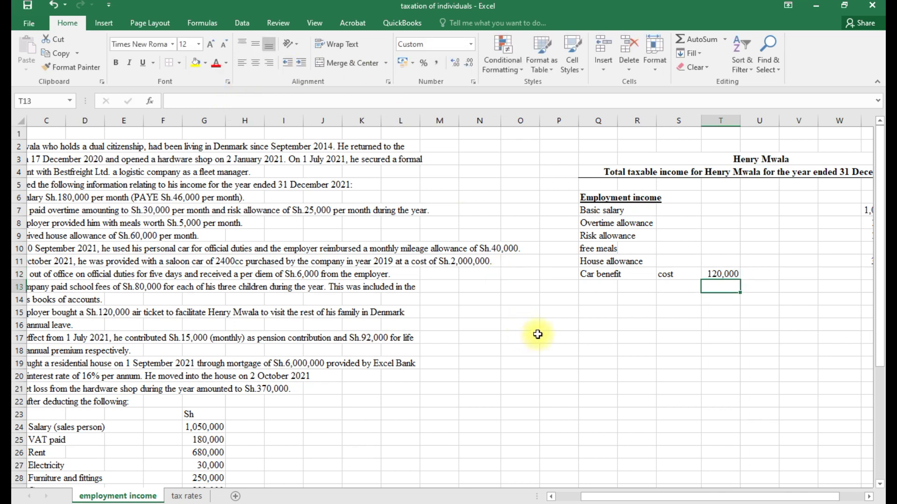
Enter the engine capacity label "2400cc" in S13, below the cost label
{"action": "left_click", "coordinate": [662, 286]}
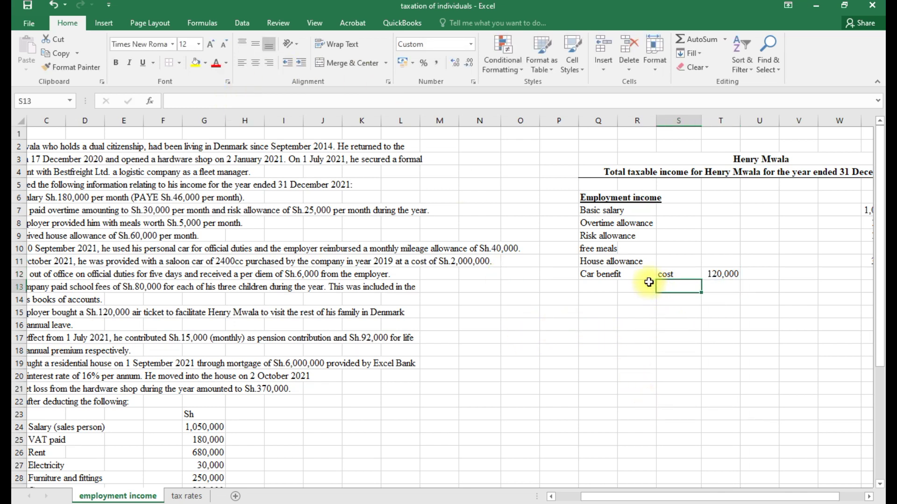
{"action": "type", "text": "2400"}
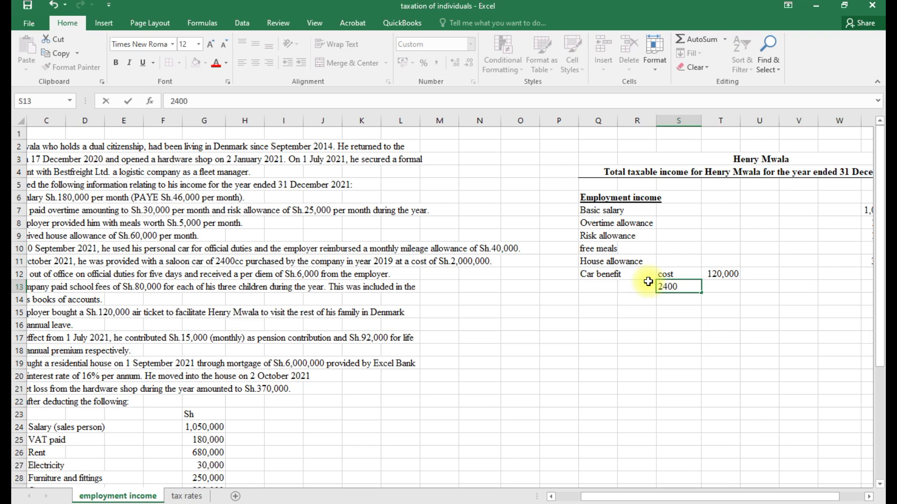
{"action": "type", "text": "cc"}
Look up the monthly benefit rate for a 2400cc saloon in the tax rates sheet and write =8600*3 in T13 of employment income
{"action": "left_click", "coordinate": [186, 496]}
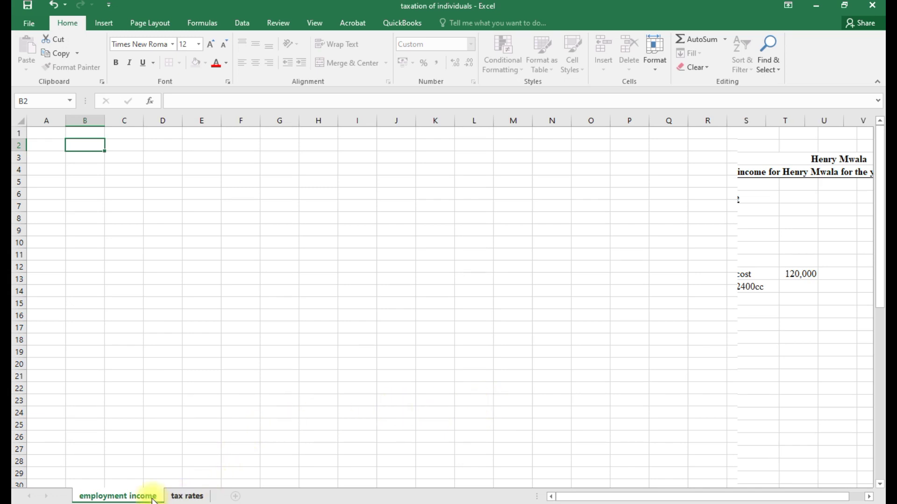
{"action": "left_click", "coordinate": [186, 496]}
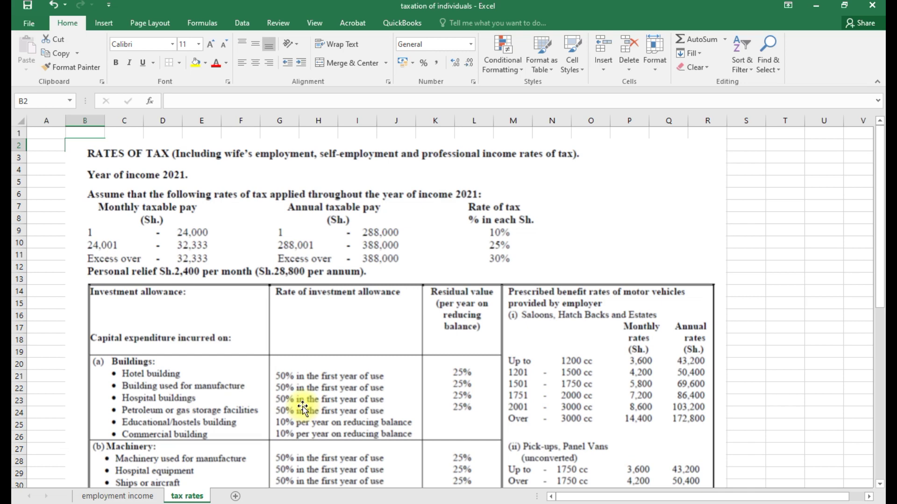
{"action": "scroll", "coordinate": [302, 408], "scroll_direction": "down", "scroll_amount": 3}
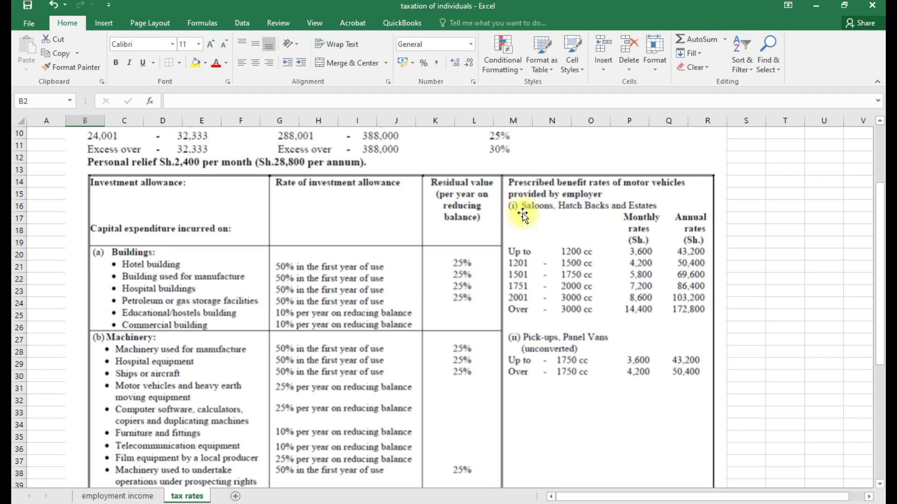
{"action": "scroll", "coordinate": [559, 373], "scroll_direction": "down", "scroll_amount": 3}
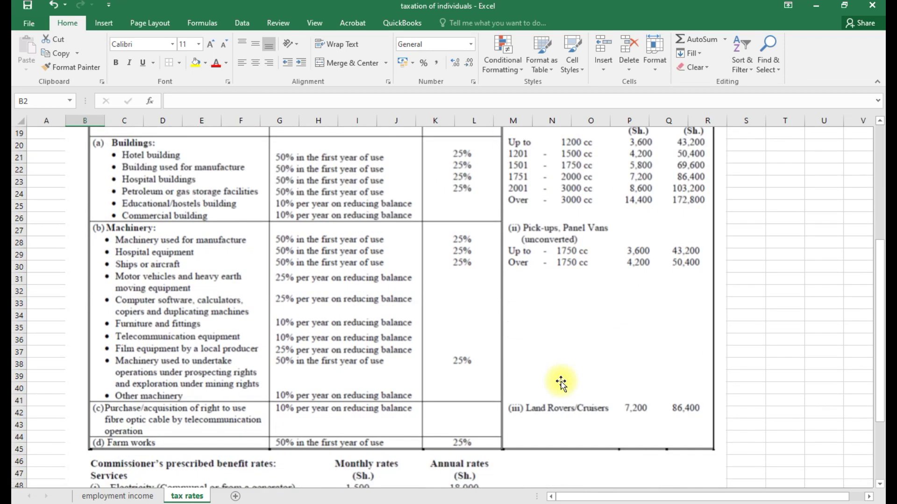
{"action": "scroll", "coordinate": [557, 394], "scroll_direction": "up", "scroll_amount": 2}
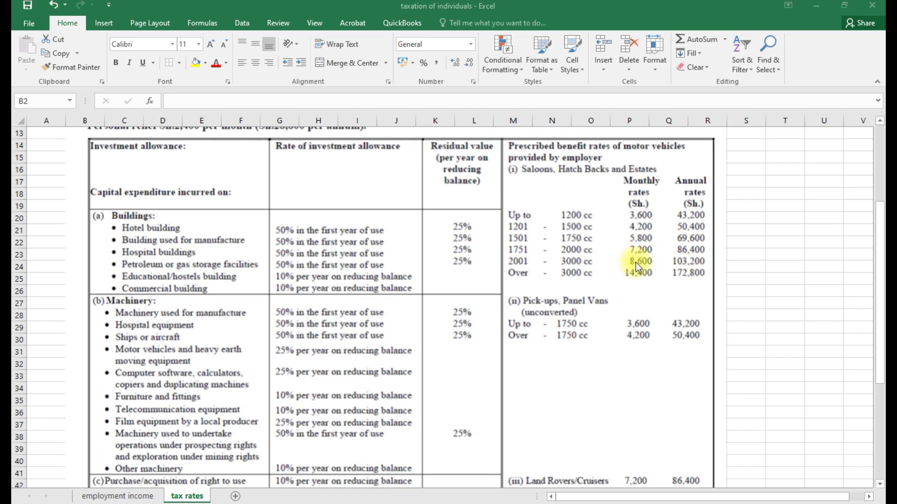
{"action": "left_click", "coordinate": [135, 497]}
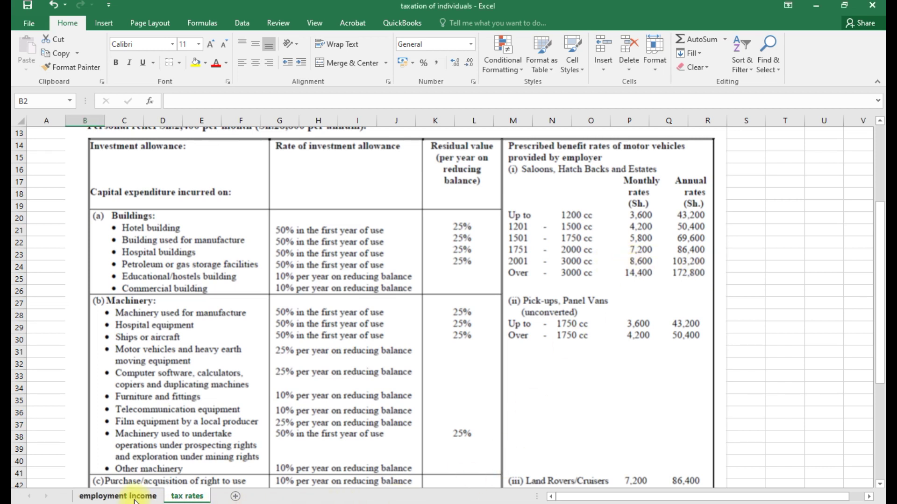
{"action": "left_click", "coordinate": [98, 498]}
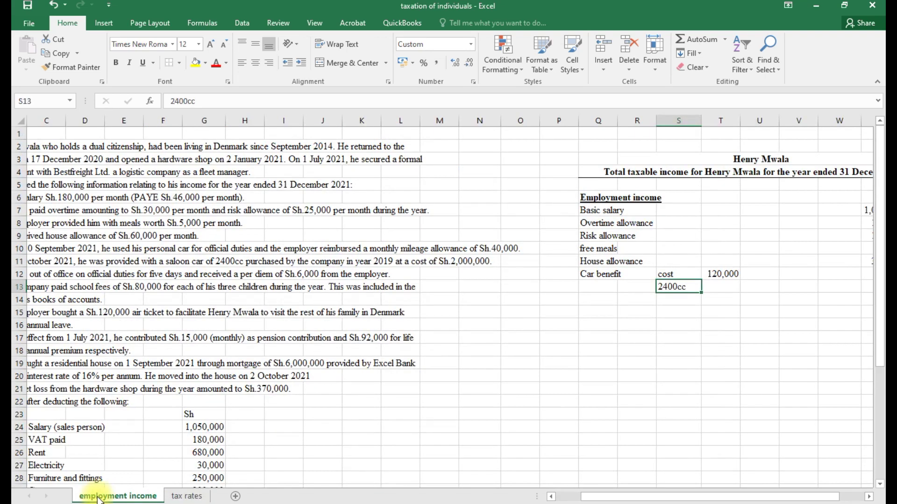
{"action": "left_click", "coordinate": [723, 287]}
{"action": "type", "text": "=8600*3"}
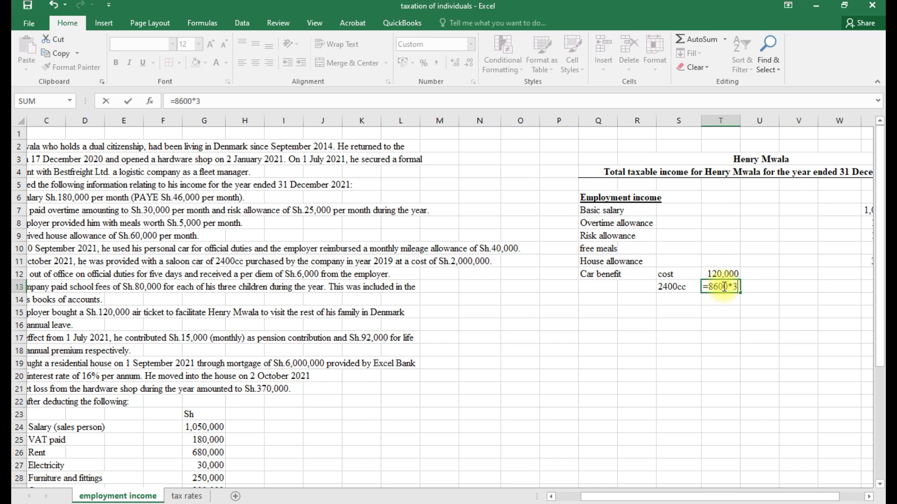
{"action": "key", "text": "Return"}
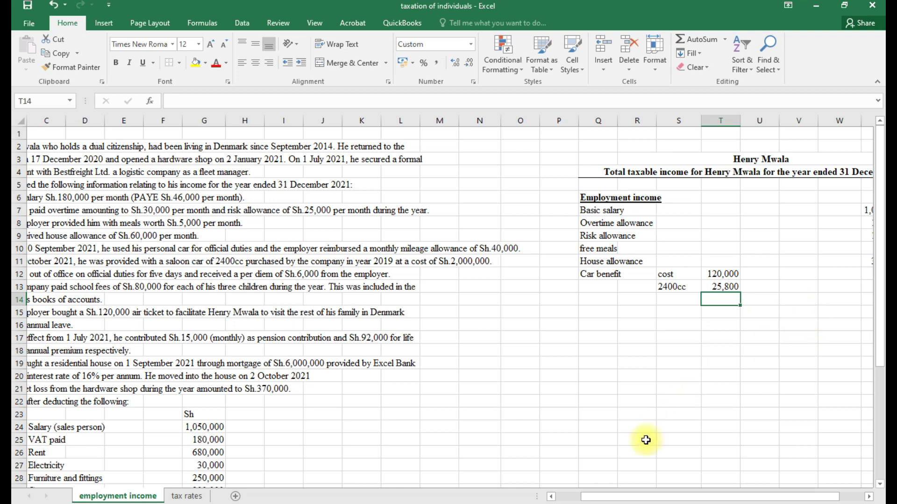
Move the employment income amounts from X7:X11 to V7:V11 and widen column V so the basic salary fits
{"action": "left_click_drag", "start_coordinate": [586, 498], "coordinate": [603, 499]}
{"action": "left_click_drag", "start_coordinate": [843, 210], "coordinate": [847, 262]}
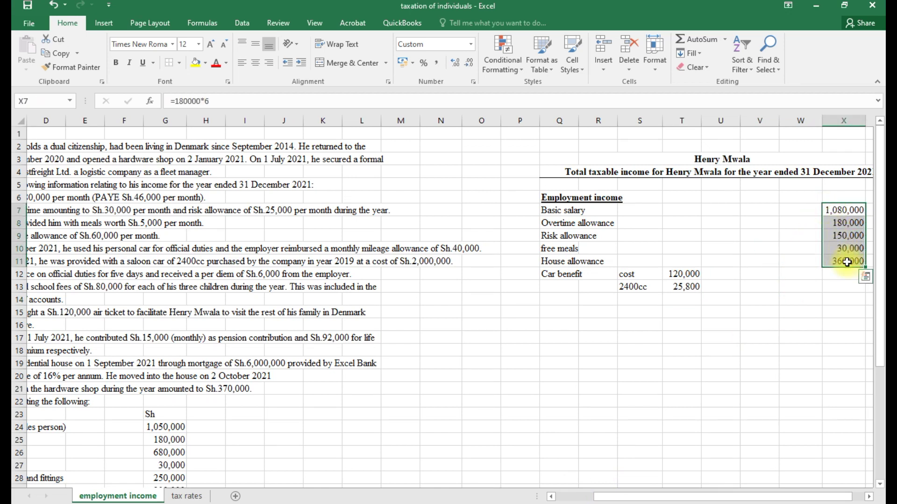
{"action": "right_click", "coordinate": [842, 230]}
{"action": "left_click", "coordinate": [745, 238]}
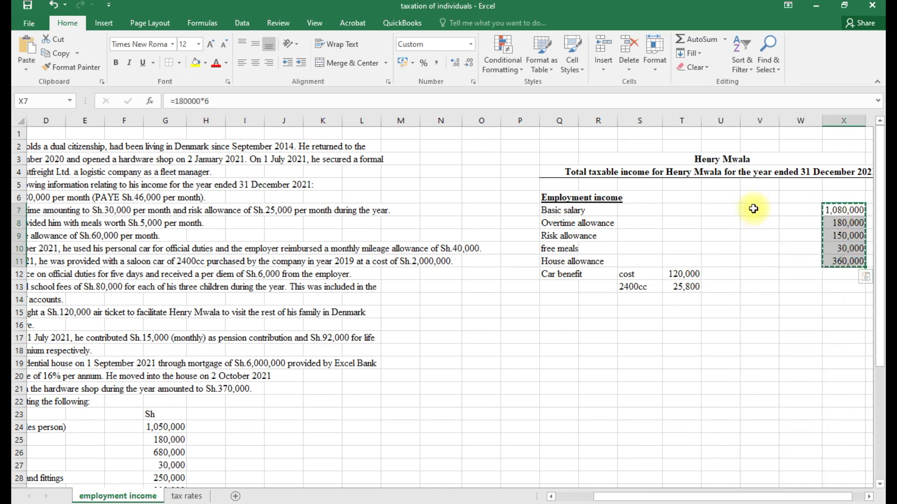
{"action": "left_click", "coordinate": [753, 209]}
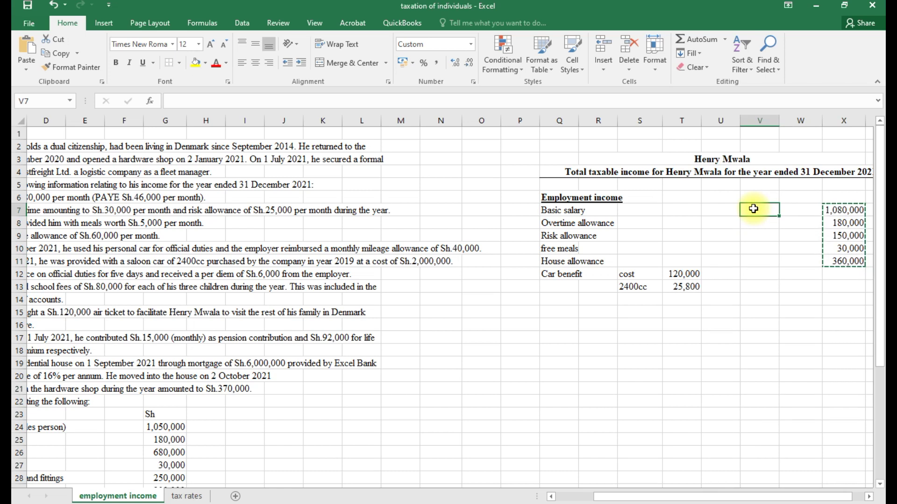
{"action": "right_click", "coordinate": [753, 209]}
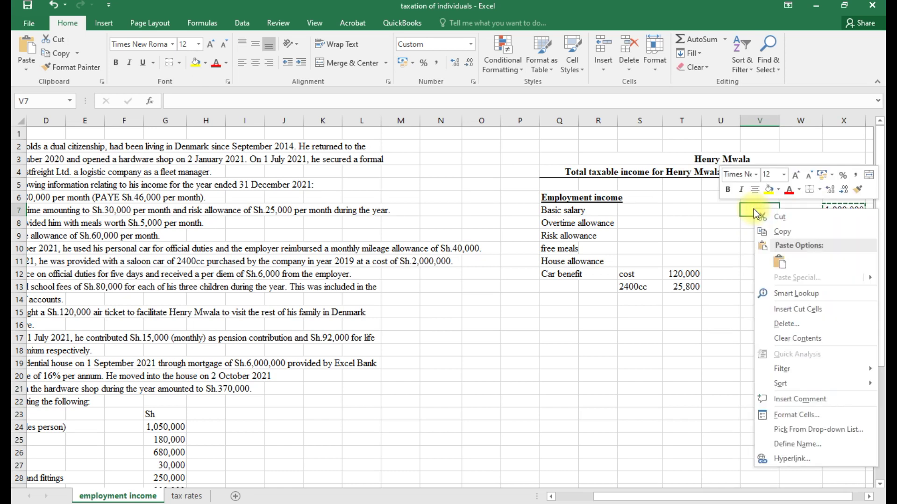
{"action": "left_click", "coordinate": [780, 263]}
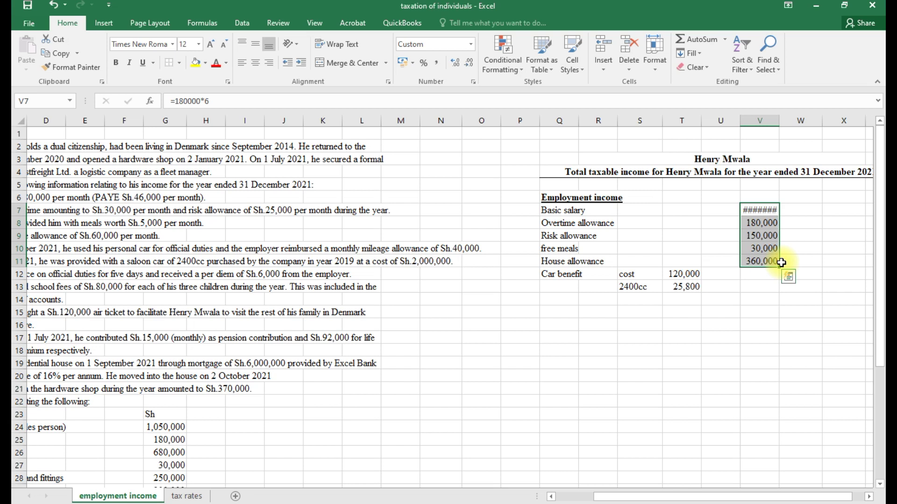
{"action": "left_click_drag", "start_coordinate": [779, 121], "coordinate": [789, 122]}
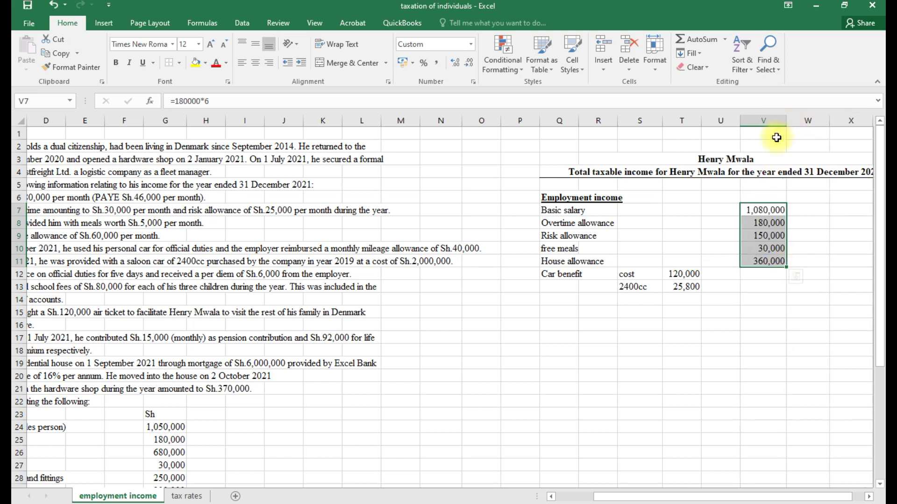
Carry the cost-based car benefit into the amounts column with the formula =T12 in V13
{"action": "left_click", "coordinate": [776, 299]}
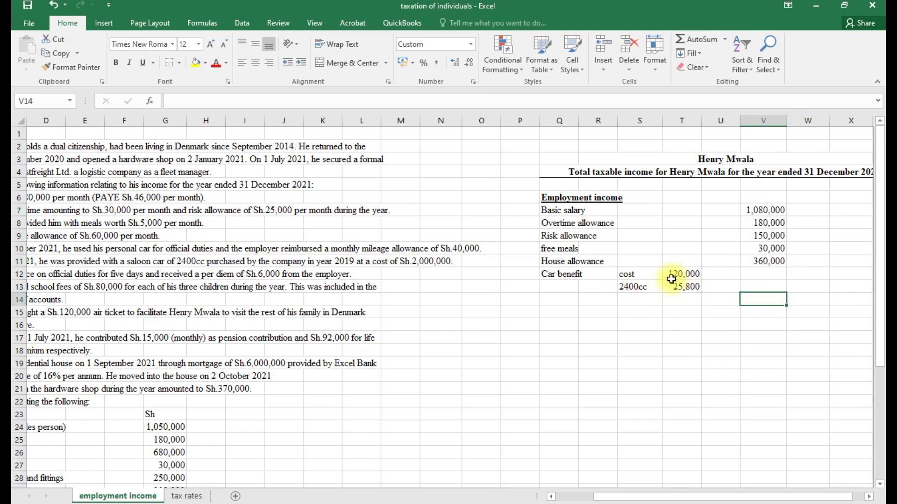
{"action": "left_click", "coordinate": [755, 286]}
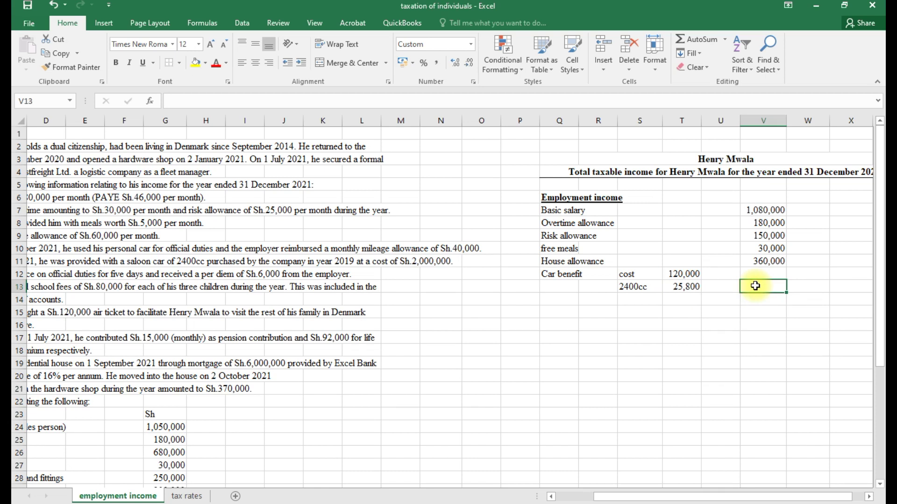
{"action": "type", "text": "="}
{"action": "left_click", "coordinate": [683, 274]}
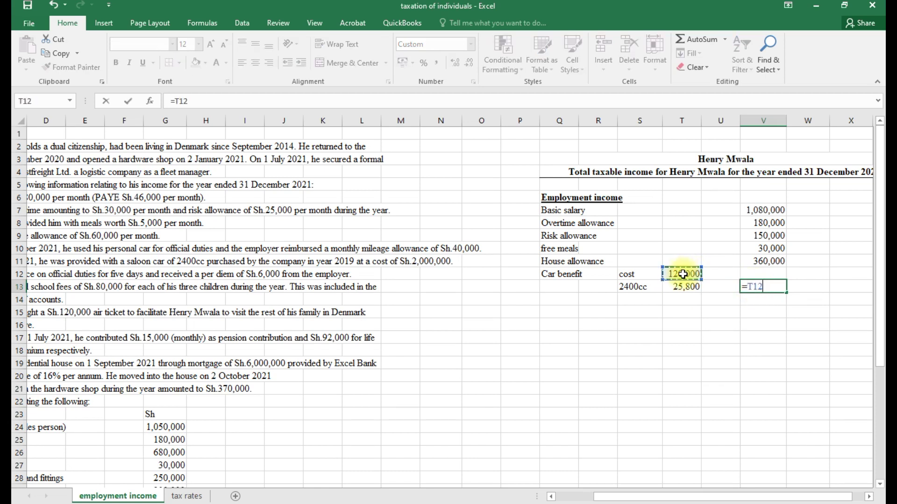
{"action": "key", "text": "Return"}
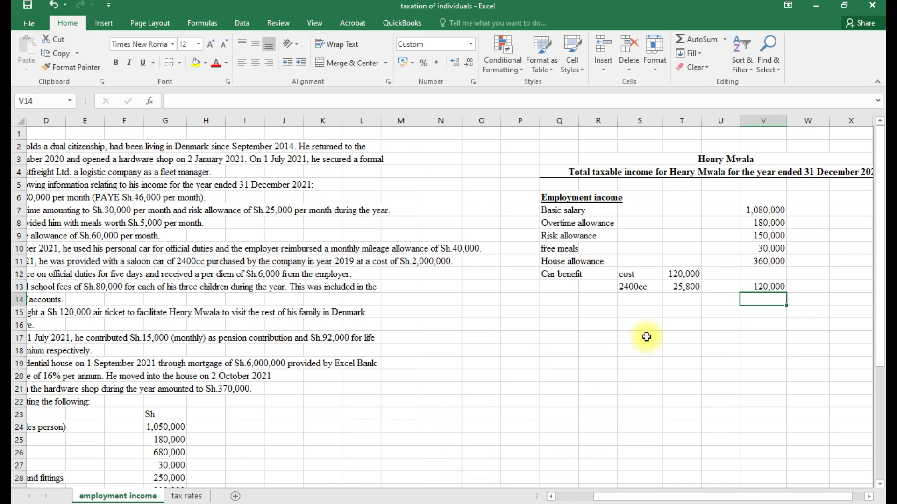
{"action": "left_click", "coordinate": [754, 260]}
{"action": "left_click", "coordinate": [759, 248]}
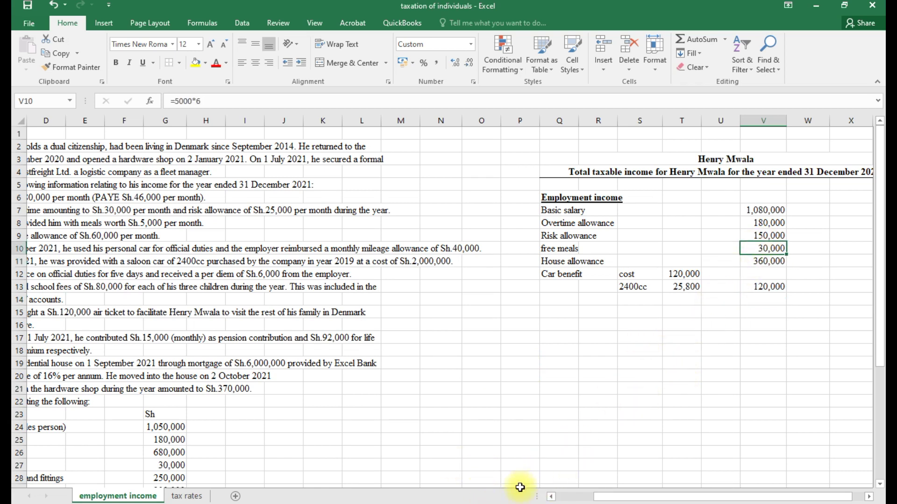
Add the label "Perdiem" in Q14 and write its taxable amount as =(6000-2000)*5 in V14
{"action": "left_click", "coordinate": [587, 498]}
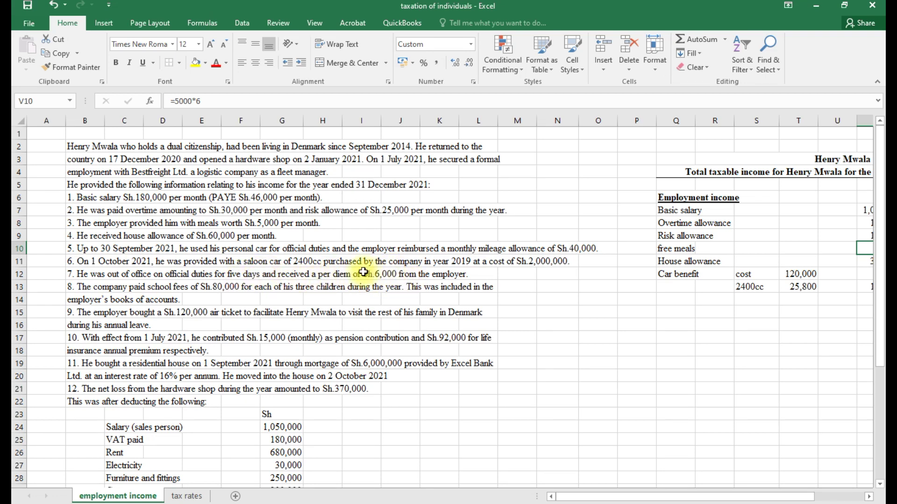
{"action": "left_click", "coordinate": [676, 301]}
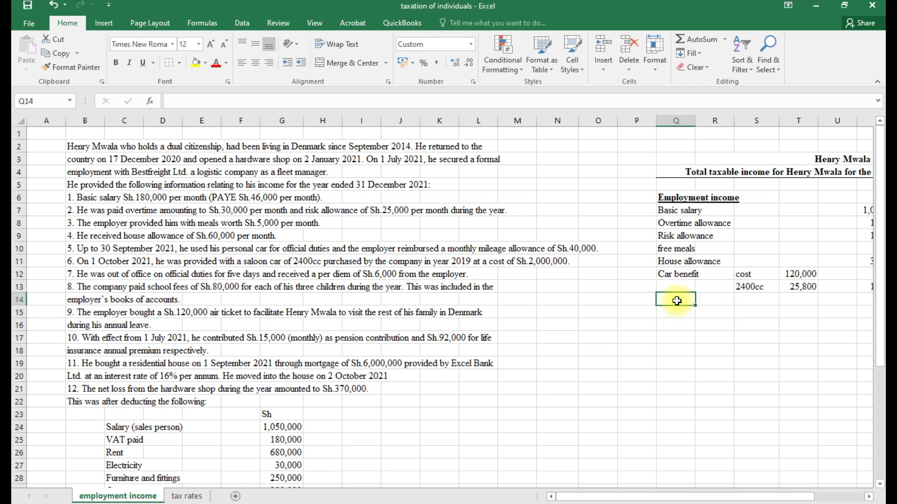
{"action": "type", "text": "Perdiem"}
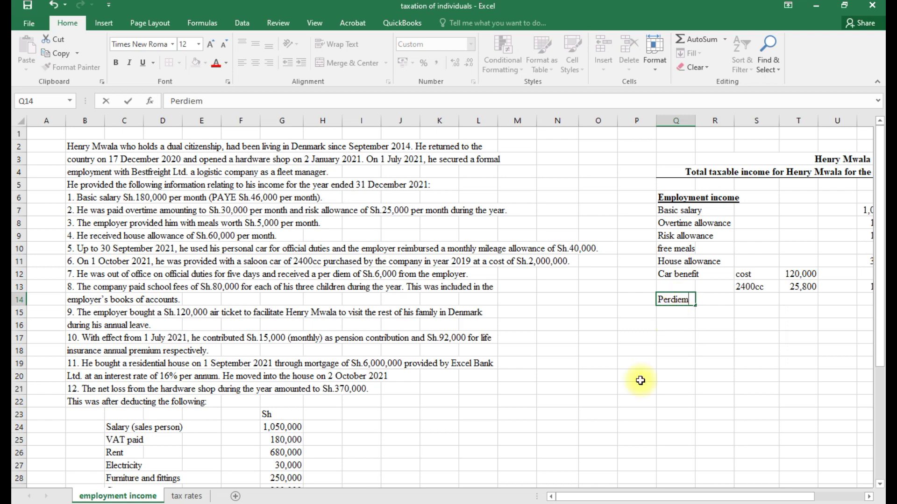
{"action": "left_click_drag", "start_coordinate": [561, 497], "coordinate": [589, 498]}
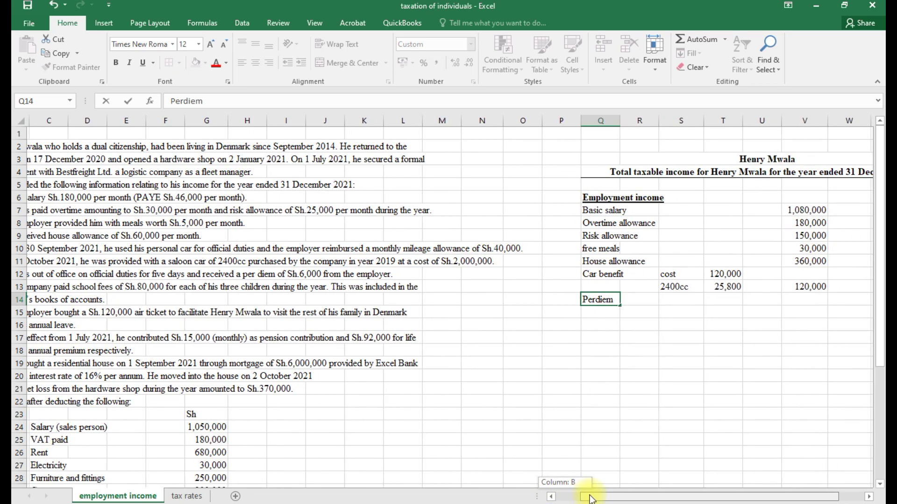
{"action": "left_click", "coordinate": [804, 302]}
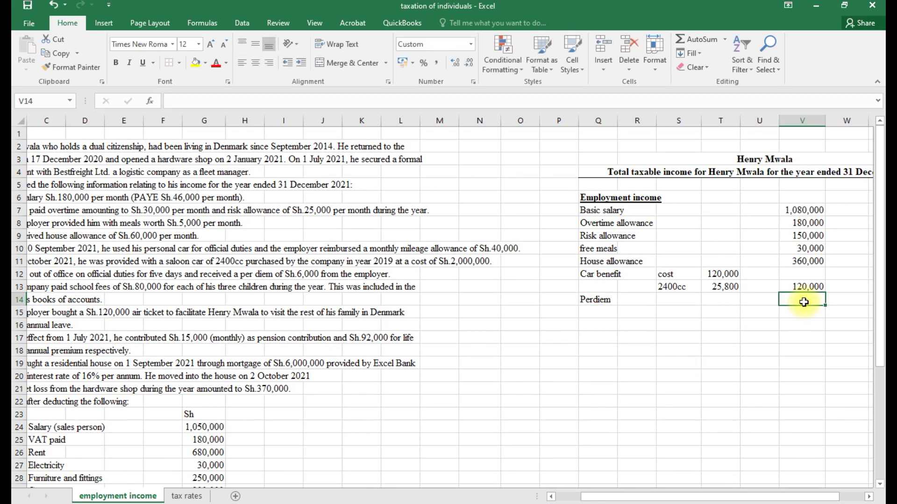
{"action": "type", "text": "=("}
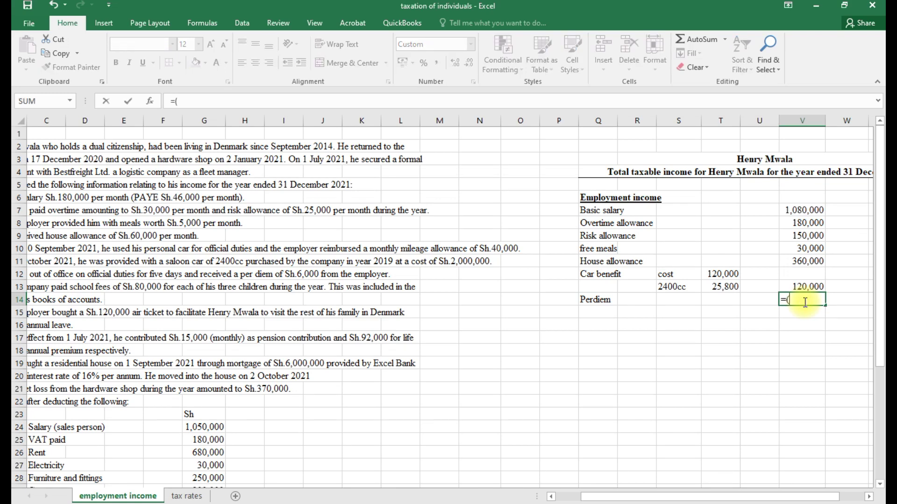
{"action": "type", "text": "6000-2000)*5"}
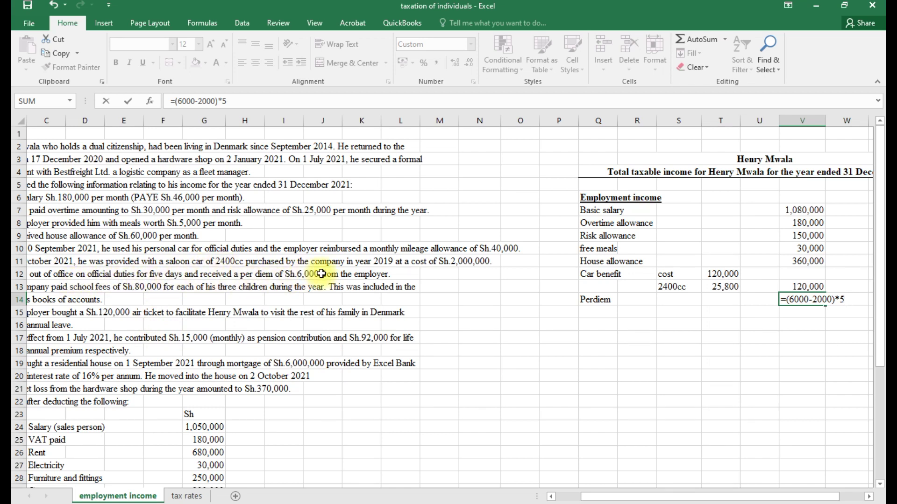
{"action": "key", "text": "Return"}
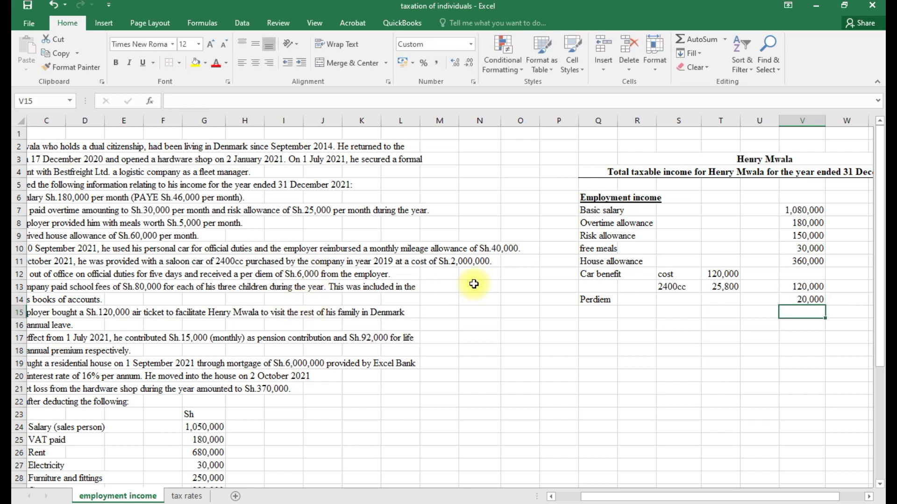
Add the note "(assume 6000per day)" in R14 beside the Perdiem label
{"action": "left_click", "coordinate": [590, 297]}
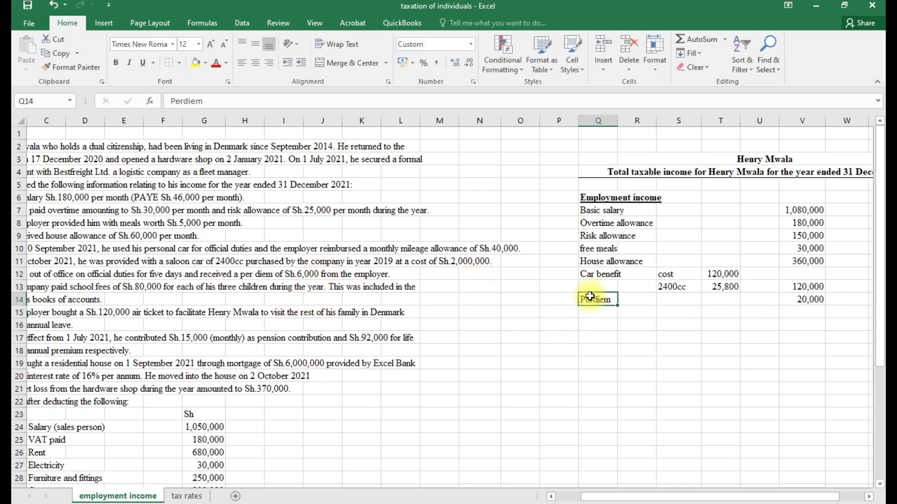
{"action": "double_click", "coordinate": [590, 298]}
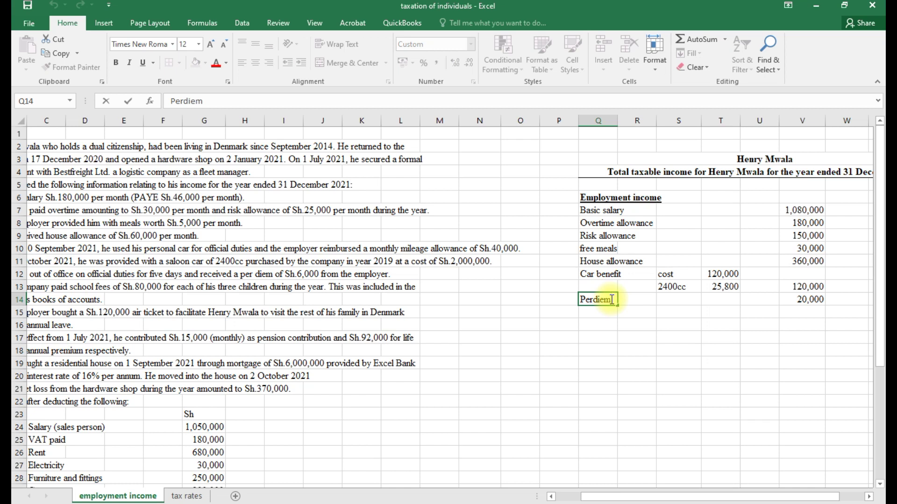
{"action": "left_click", "coordinate": [631, 299]}
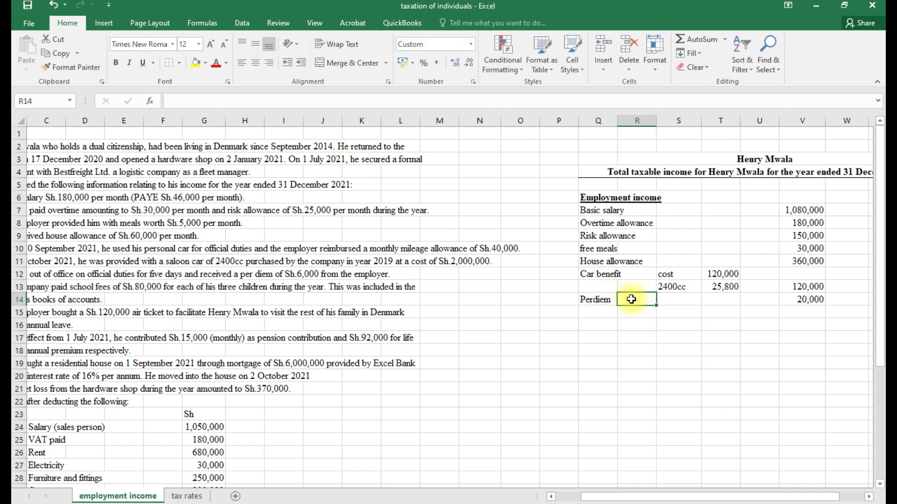
{"action": "type", "text": "(assum"}
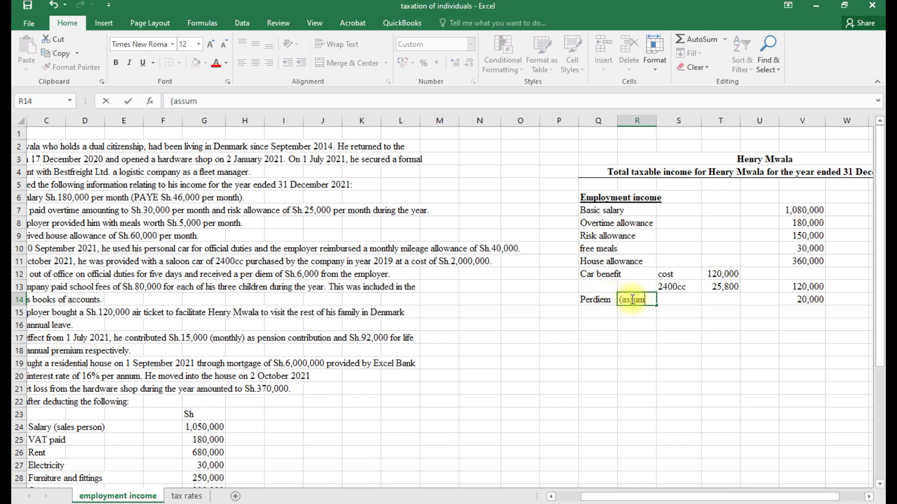
{"action": "type", "text": "e 6000per day"}
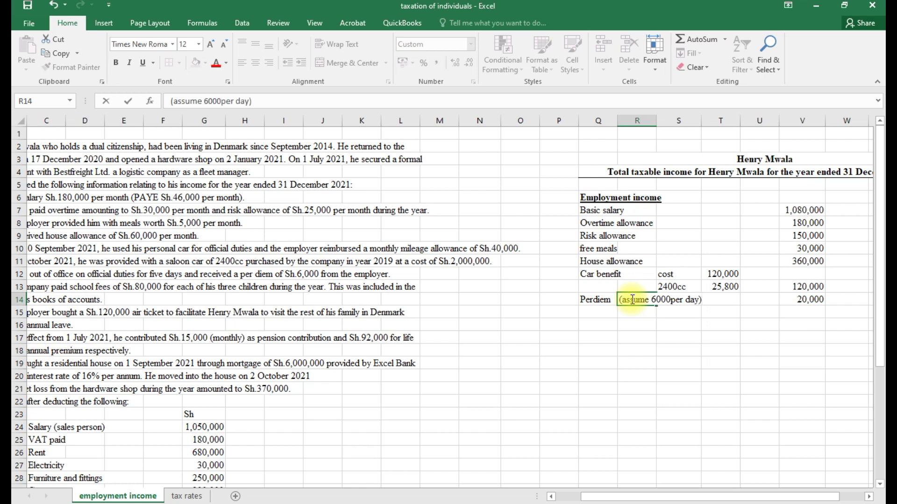
{"action": "left_click", "coordinate": [820, 500]}
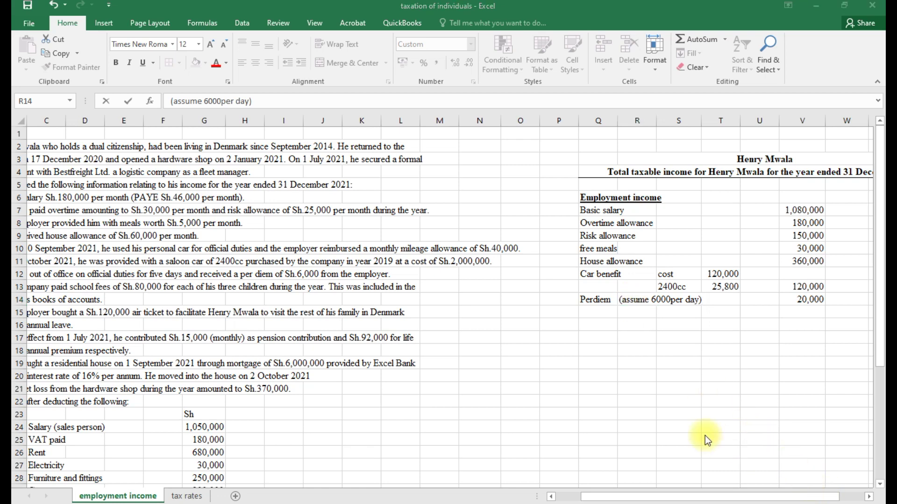
{"action": "left_click", "coordinate": [708, 370]}
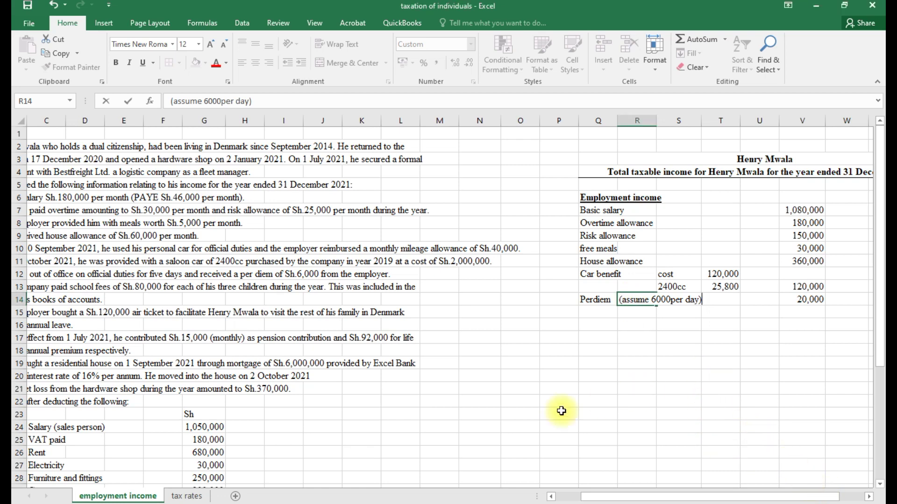
Add the label "School fees" in Q15 and compute its taxable amount in V15 with the formula =80000*3
{"action": "left_click", "coordinate": [566, 498]}
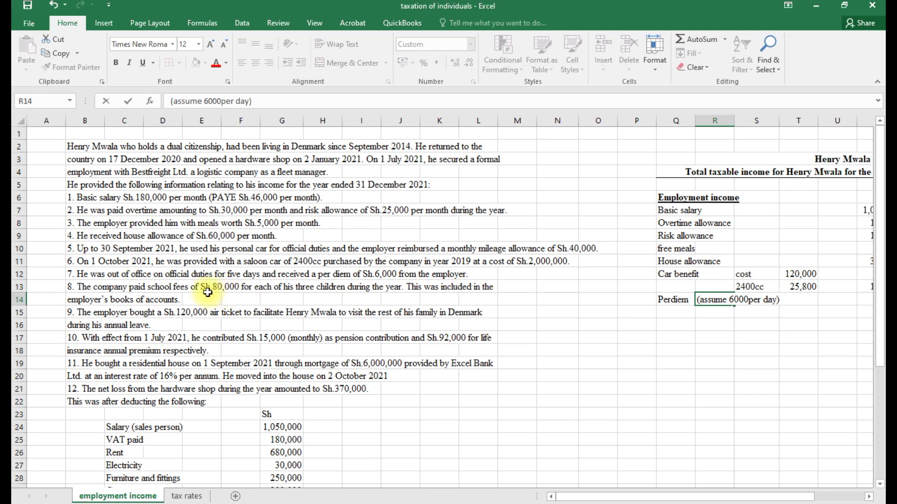
{"action": "left_click", "coordinate": [671, 315]}
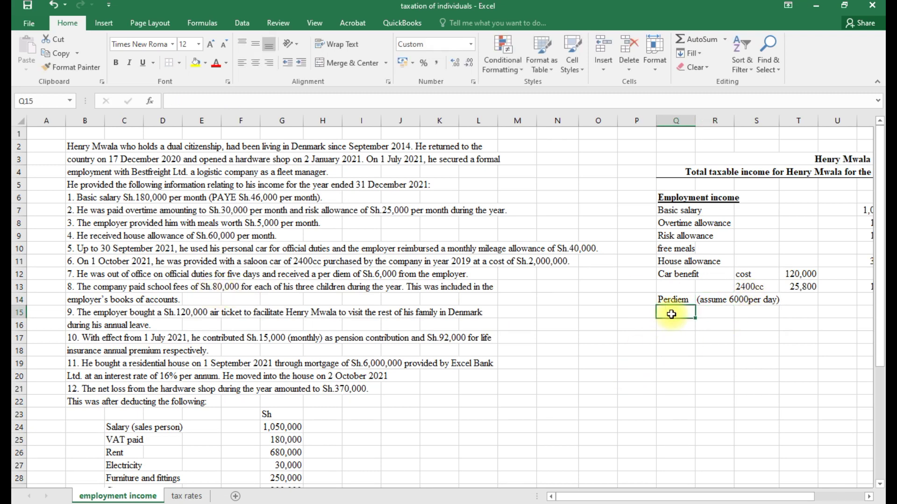
{"action": "type", "text": "Scho"}
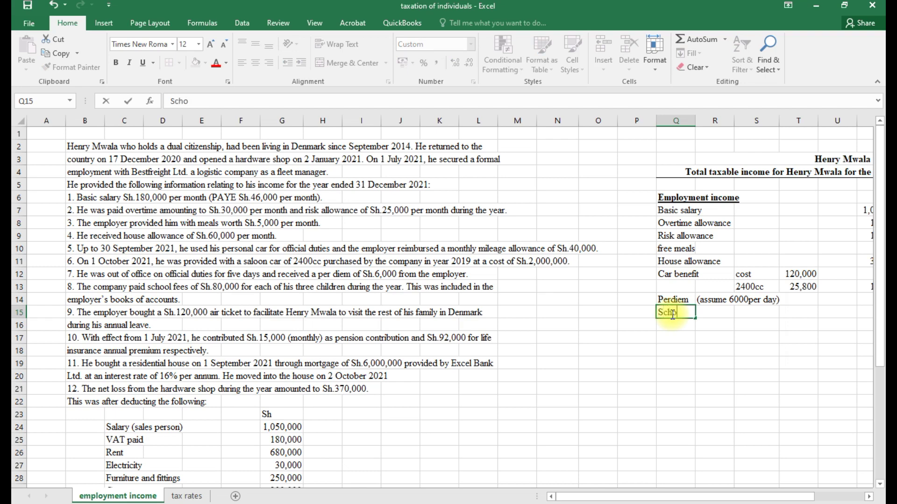
{"action": "type", "text": "ol fees"}
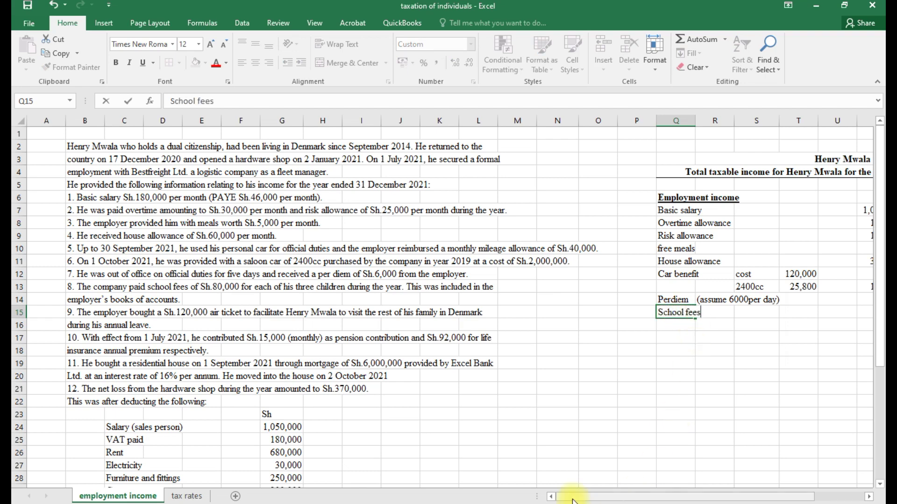
{"action": "left_click_drag", "start_coordinate": [573, 498], "coordinate": [601, 498]}
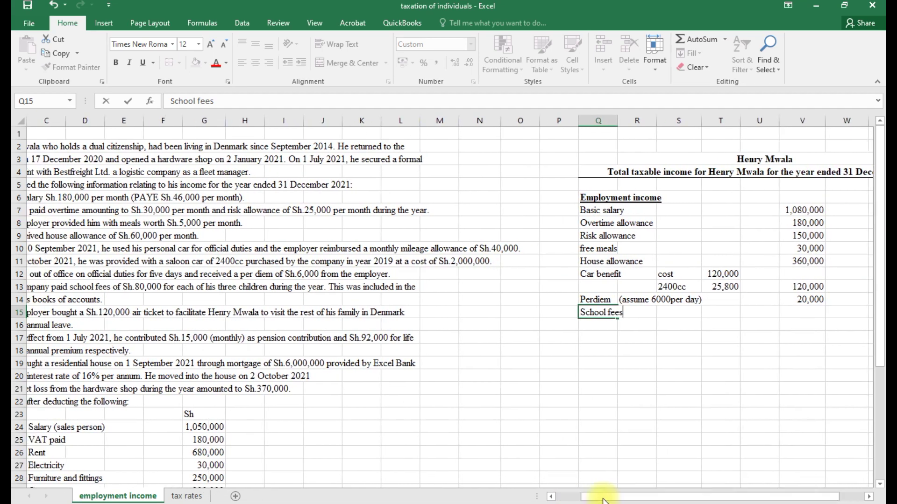
{"action": "left_click", "coordinate": [810, 312]}
{"action": "type", "text": "=8"}
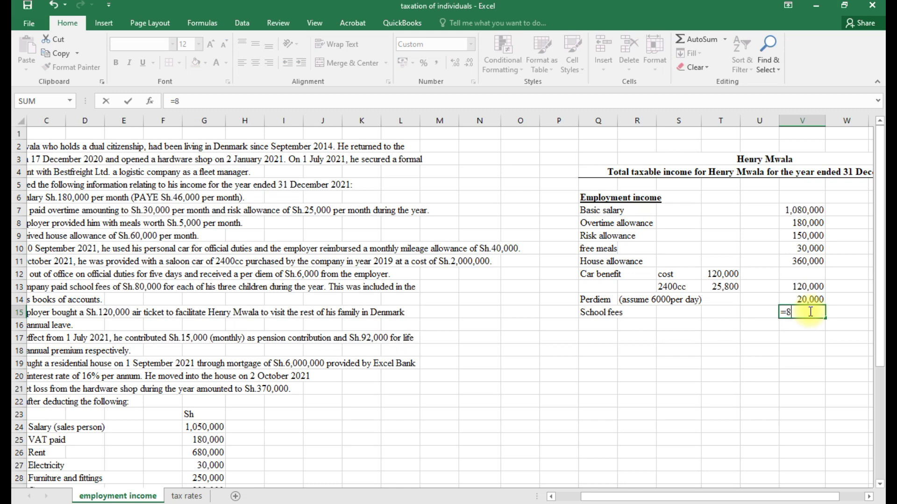
{"action": "type", "text": "0000*3"}
{"action": "key", "text": "Return"}
{"action": "key", "text": "Return"}
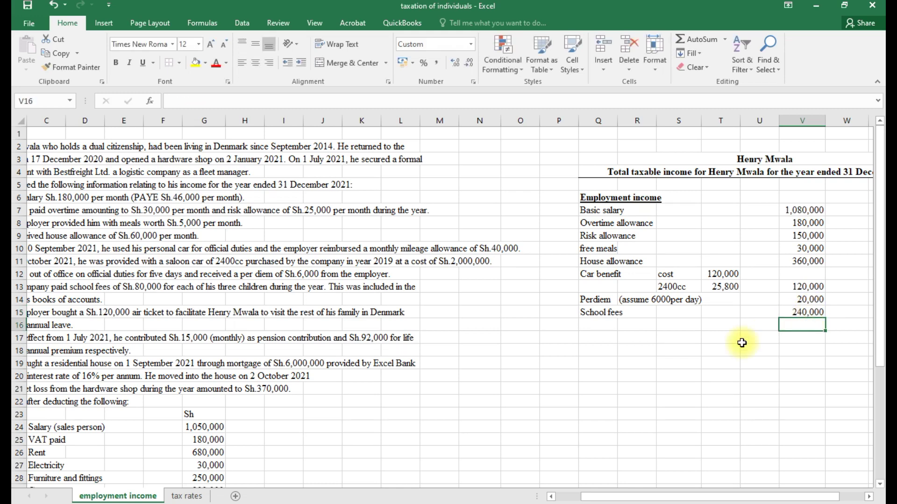
Add the label "Passages(air ticket)" in Q16 and enter its taxable amount as =120000 in V16
{"action": "left_click_drag", "start_coordinate": [585, 501], "coordinate": [571, 501]}
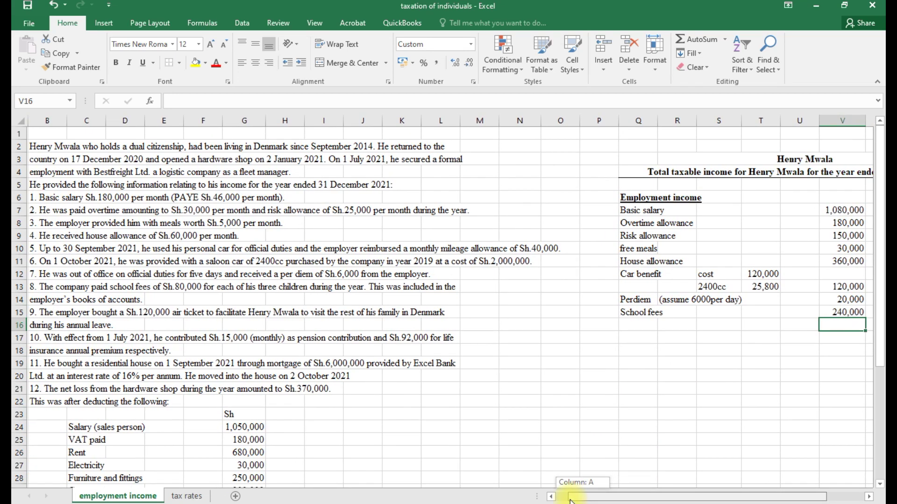
{"action": "left_click_drag", "start_coordinate": [571, 501], "coordinate": [571, 502]}
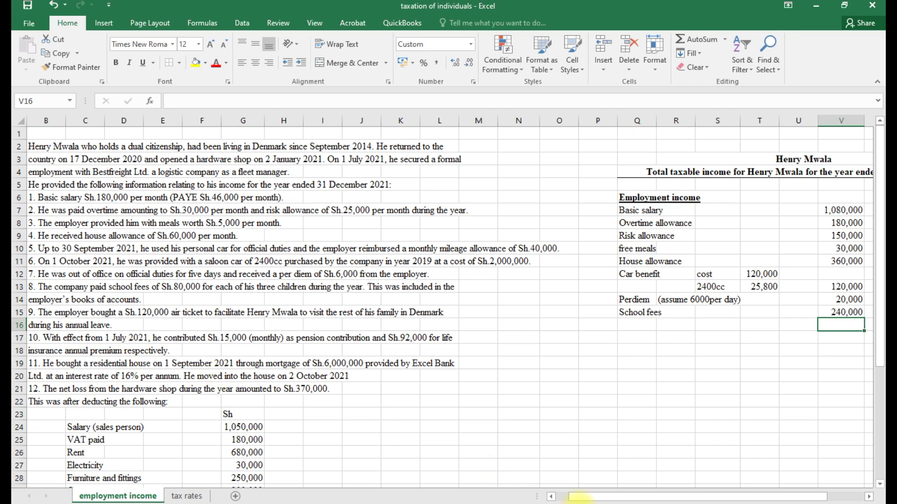
{"action": "left_click_drag", "start_coordinate": [570, 499], "coordinate": [566, 498]}
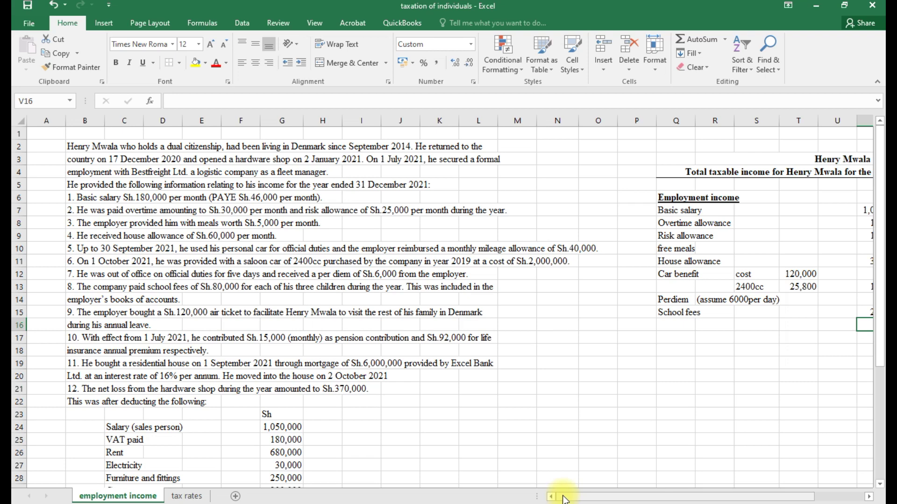
{"action": "left_click_drag", "start_coordinate": [564, 499], "coordinate": [570, 499]}
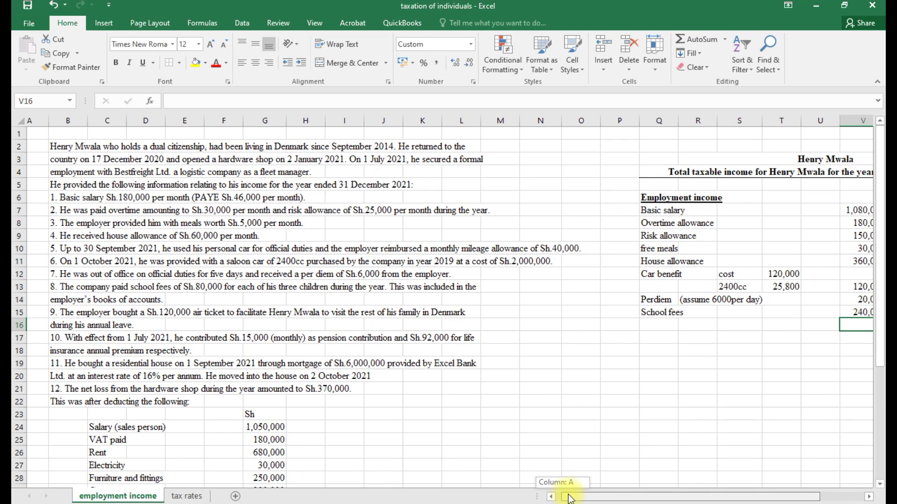
{"action": "left_click_drag", "start_coordinate": [569, 499], "coordinate": [572, 499]}
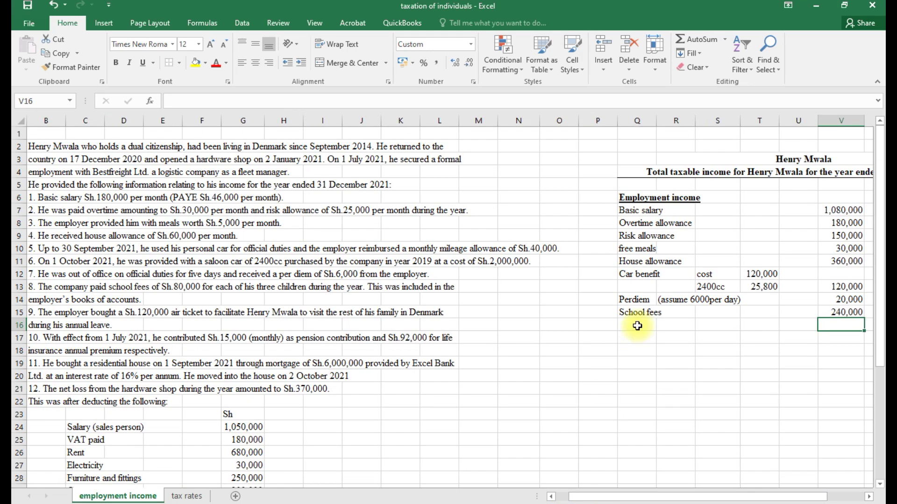
{"action": "left_click", "coordinate": [637, 326]}
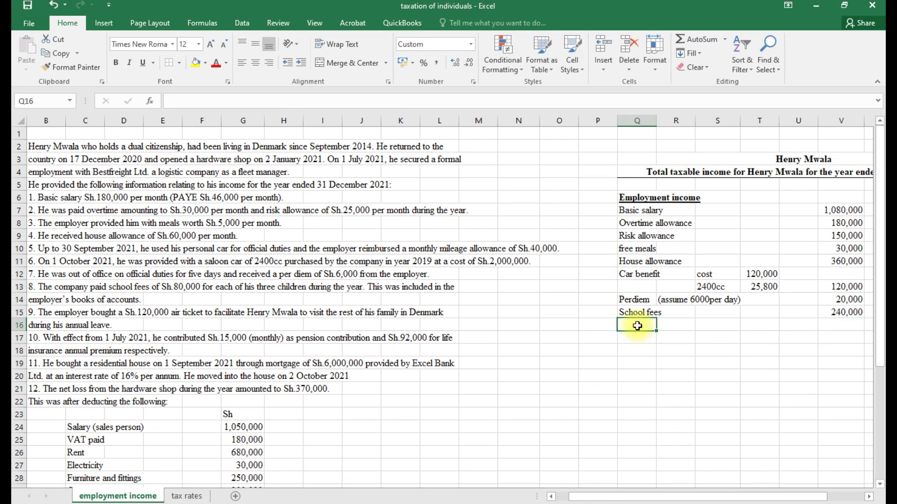
{"action": "type", "text": "Passages(air ticket)"}
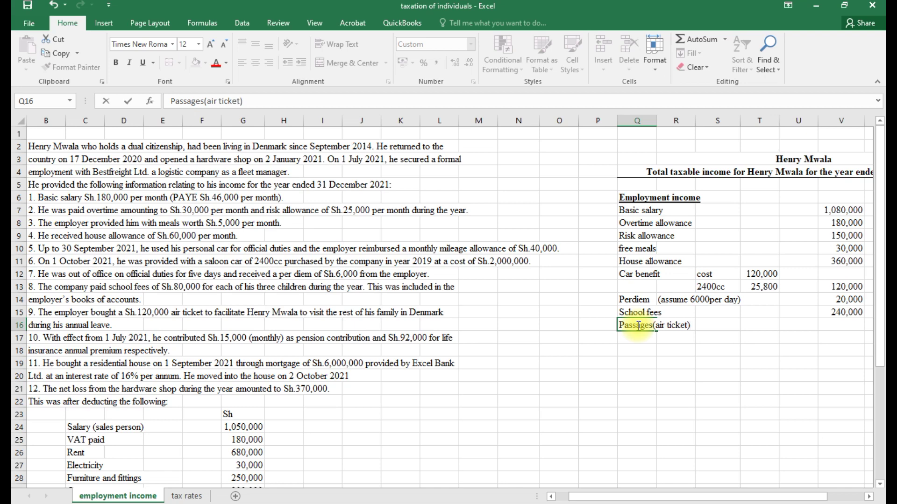
{"action": "left_click", "coordinate": [836, 325]}
{"action": "type", "text": "=21"}
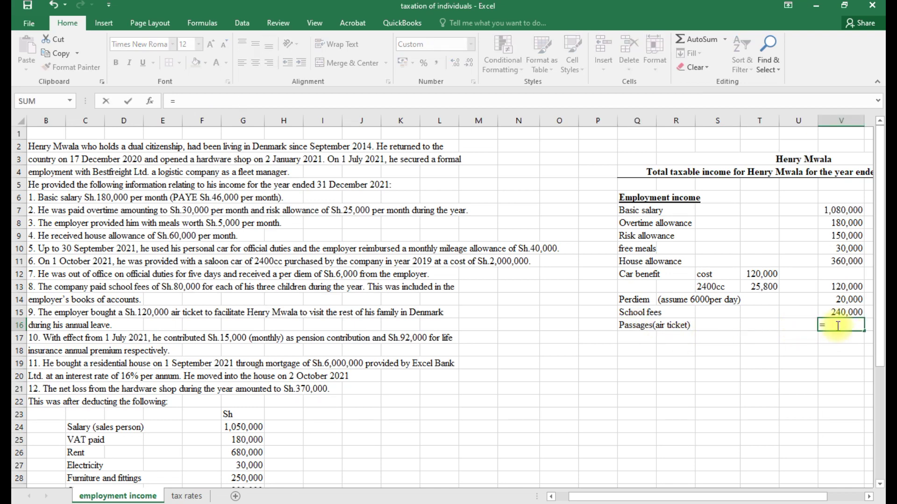
{"action": "key", "text": "BackSpace"}
{"action": "key", "text": "BackSpace"}
{"action": "type", "text": "120000"}
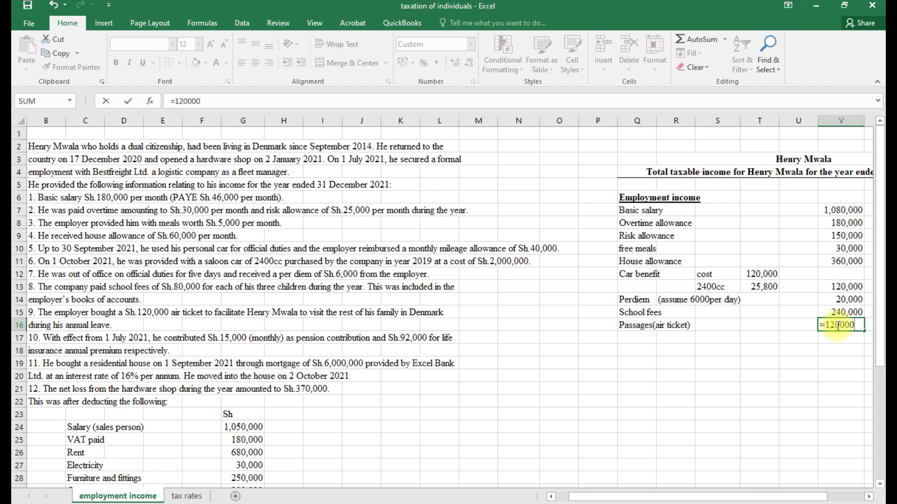
{"action": "key", "text": "Return"}
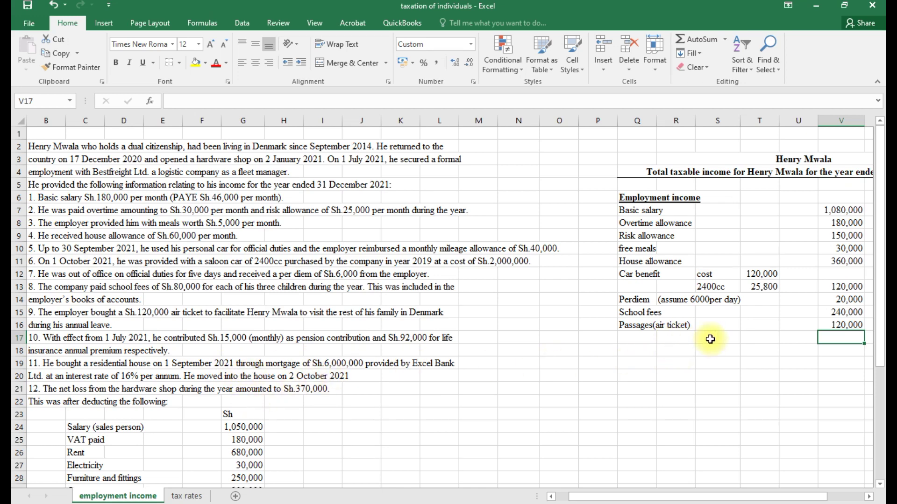
Label Q17 "Employment income" and total the employment amounts in V17 with =SUM(V7:V16)
{"action": "left_click", "coordinate": [633, 341]}
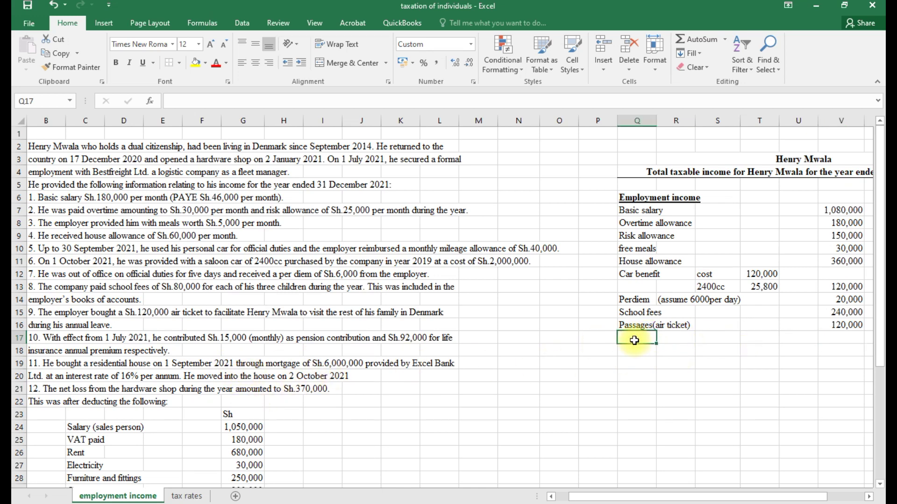
{"action": "type", "text": "Employment income"}
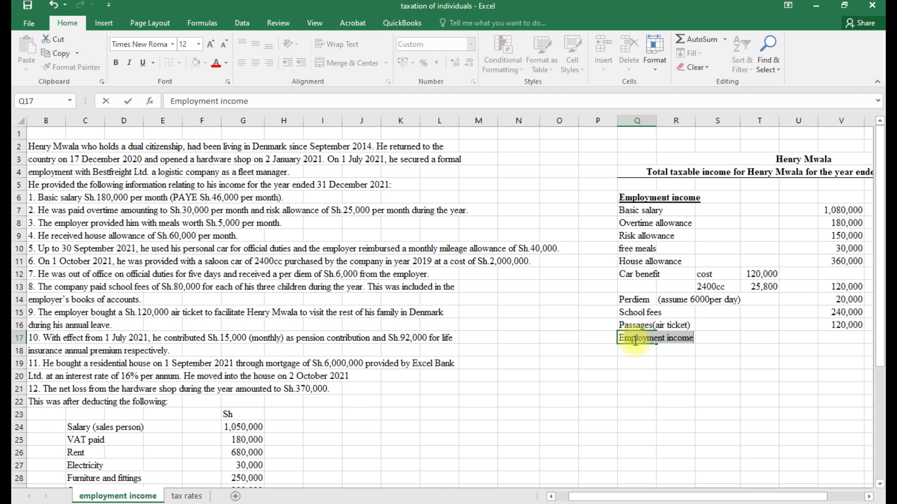
{"action": "left_click", "coordinate": [843, 344]}
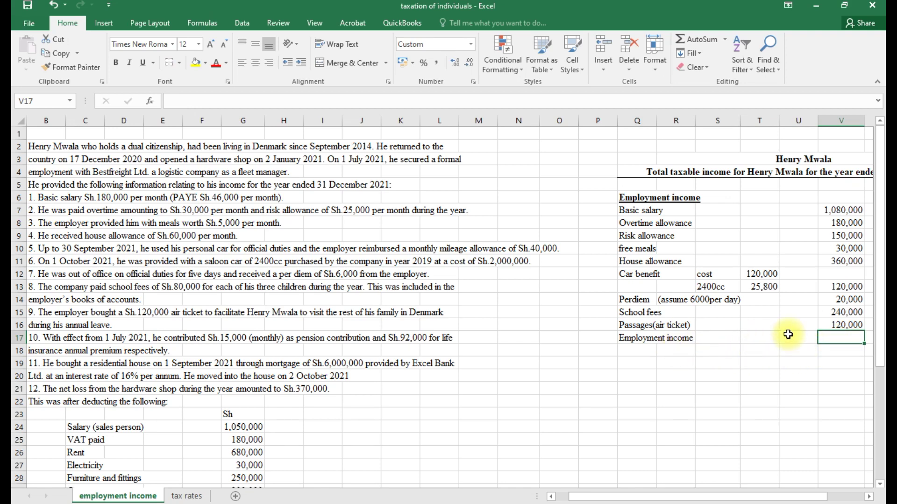
{"action": "key", "text": "alt+equal"}
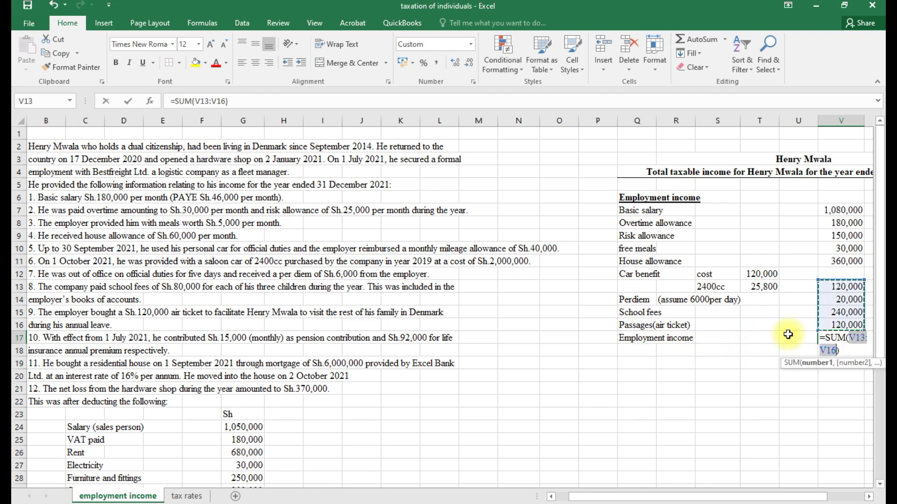
{"action": "left_click_drag", "start_coordinate": [844, 211], "coordinate": [863, 326]}
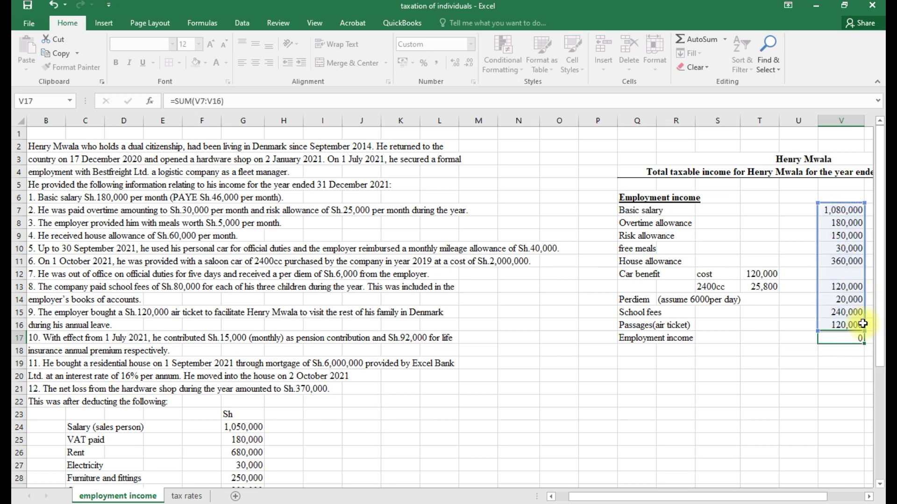
{"action": "key", "text": "Return"}
Give the total in V17 a top border and make both it and the "Employment income" label in Q17 bold
{"action": "left_click", "coordinate": [828, 340]}
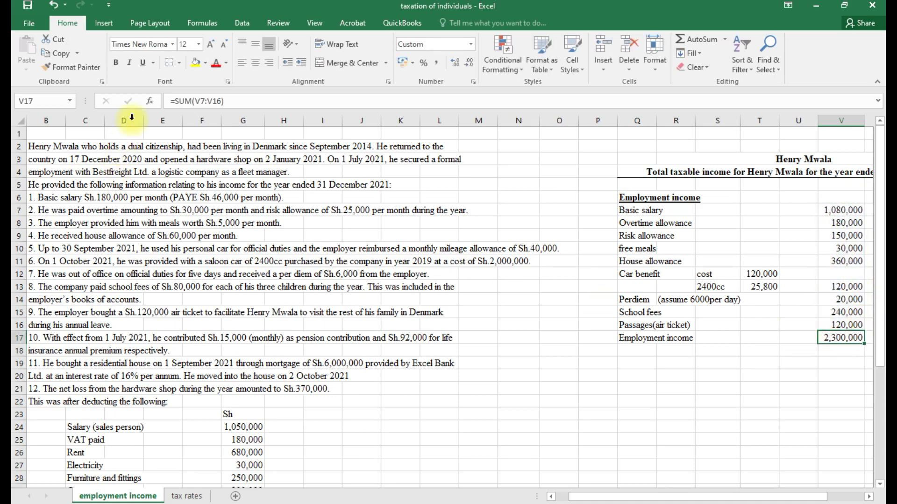
{"action": "left_click", "coordinate": [179, 62]}
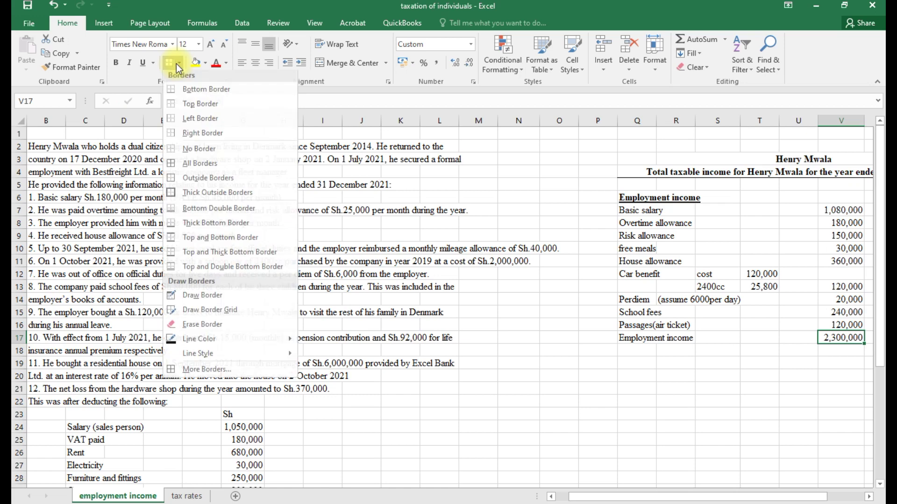
{"action": "left_click", "coordinate": [190, 107]}
{"action": "key", "text": "ctrl+b"}
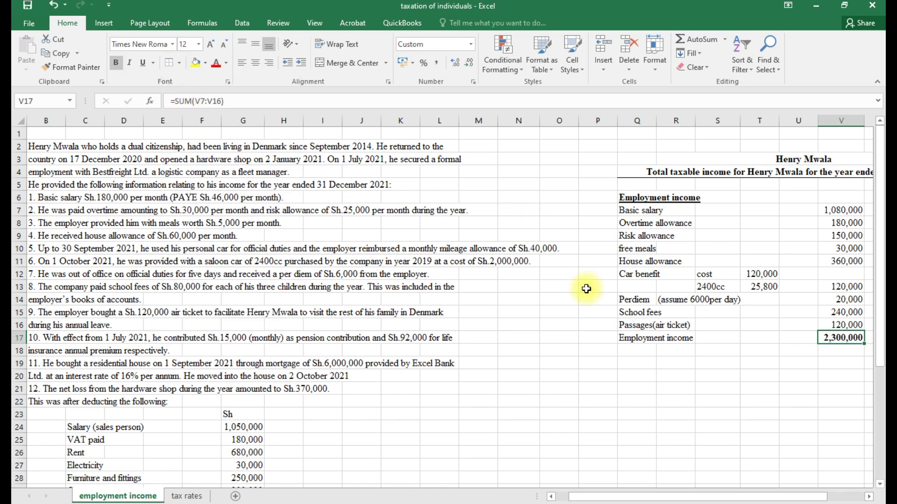
{"action": "left_click", "coordinate": [635, 337]}
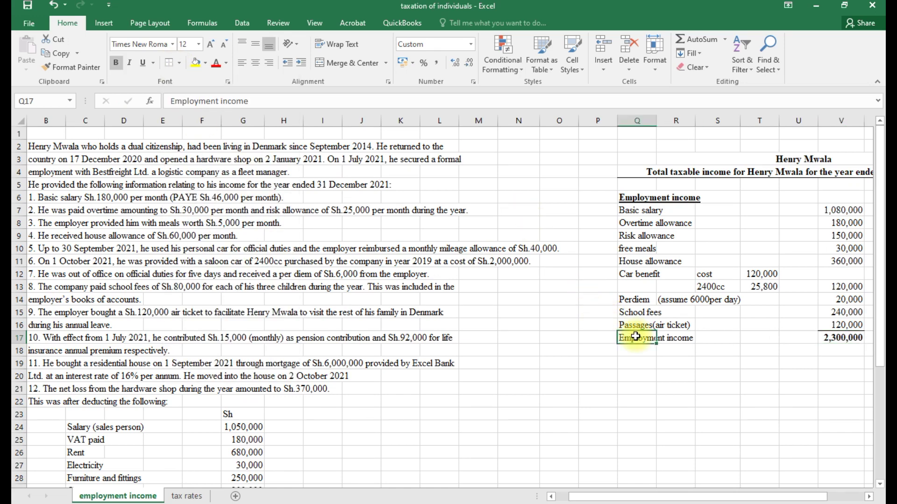
{"action": "key", "text": "ctrl+b"}
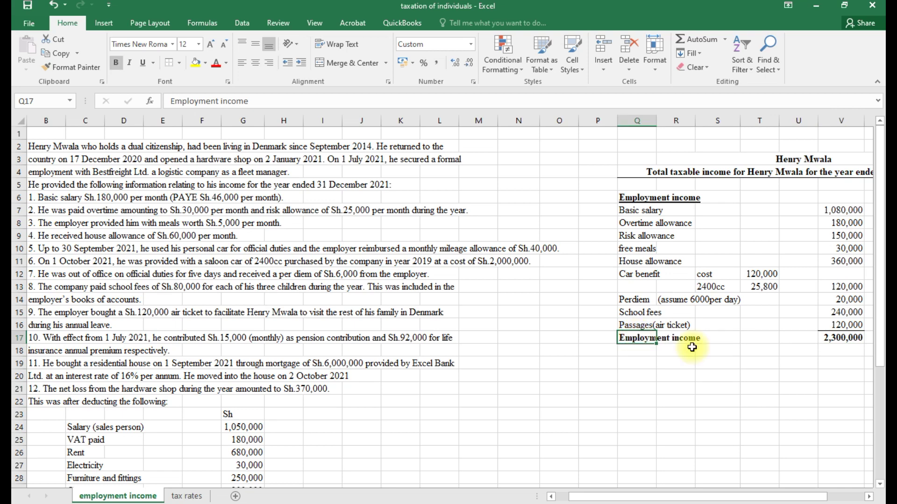
Add the heading "Less allowable deductions" in Q18 below the employment income total
{"action": "left_click", "coordinate": [635, 351]}
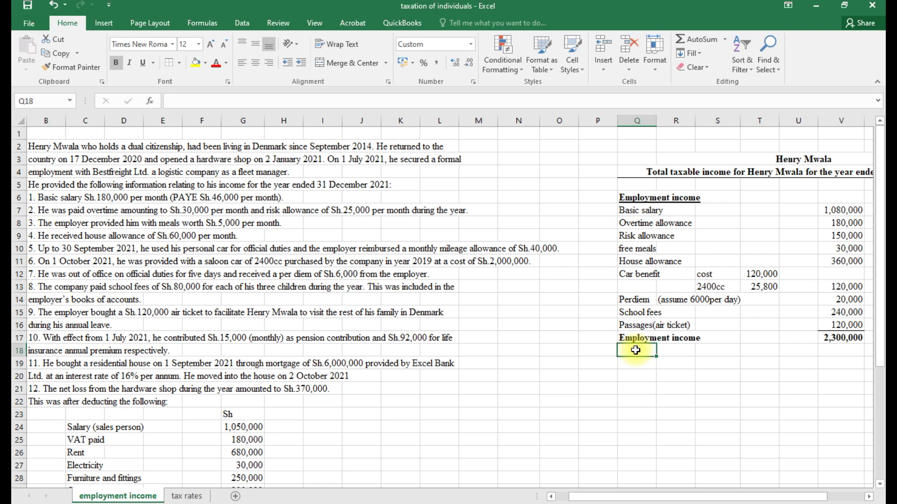
{"action": "type", "text": "L"}
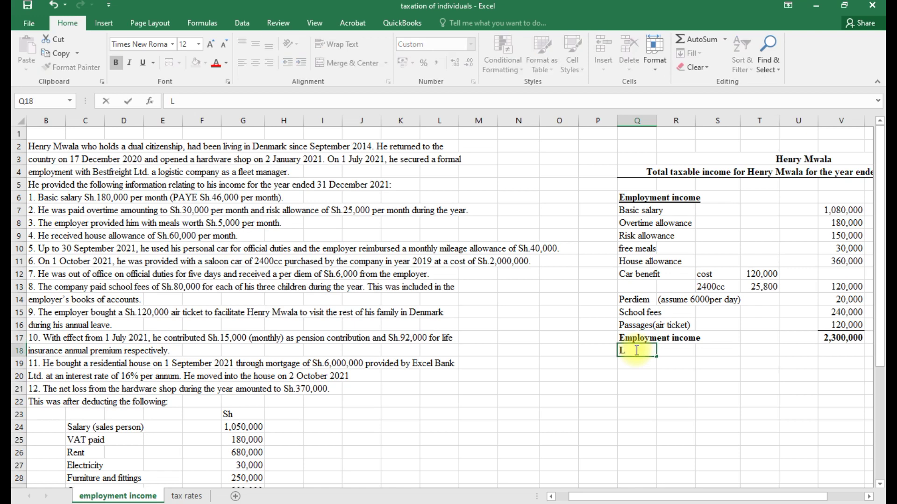
{"action": "type", "text": "ess"}
{"action": "type", "text": " allowa"}
{"action": "type", "text": "le"}
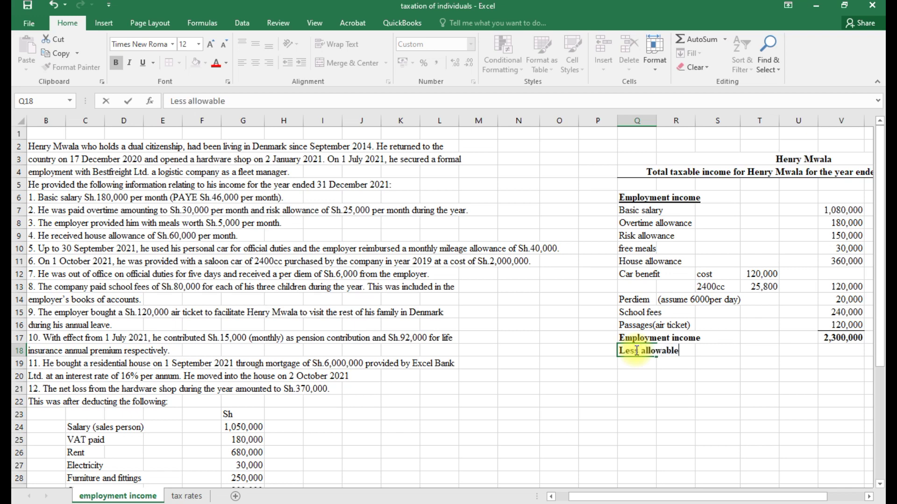
{"action": "type", "text": " deductions"}
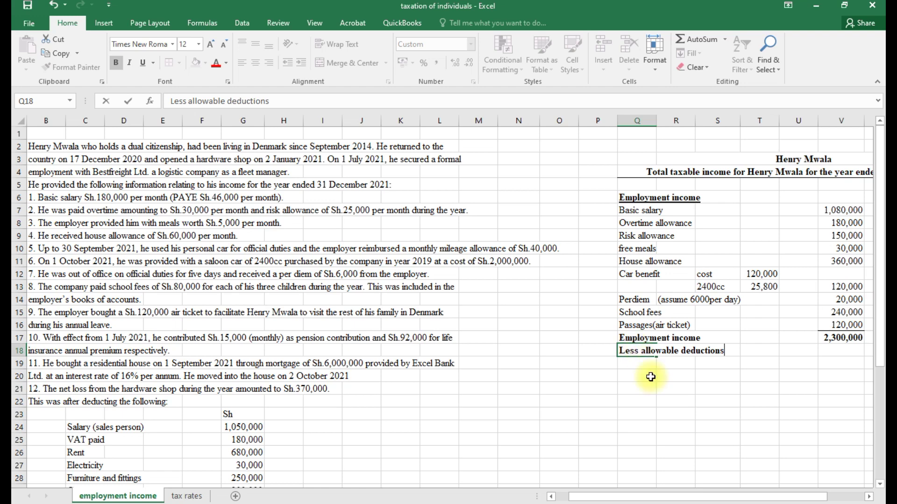
{"action": "key", "text": "Return"}
Apply a bottom border across Q18:S18 under the "Less allowable deductions" heading
{"action": "left_click", "coordinate": [637, 351]}
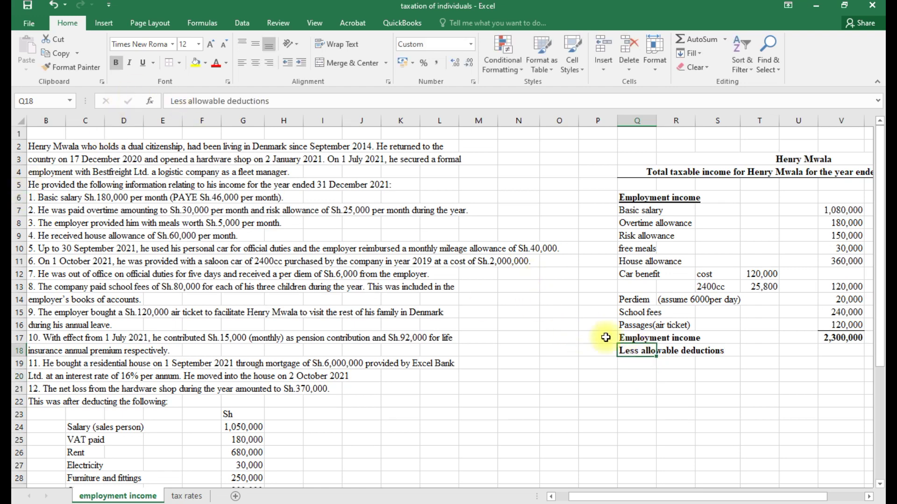
{"action": "left_click_drag", "start_coordinate": [637, 350], "coordinate": [719, 351]}
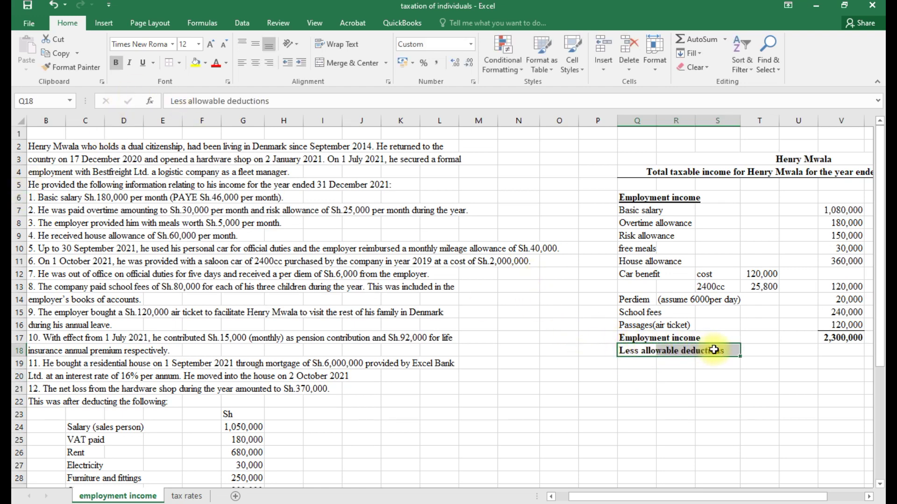
{"action": "left_click", "coordinate": [178, 62]}
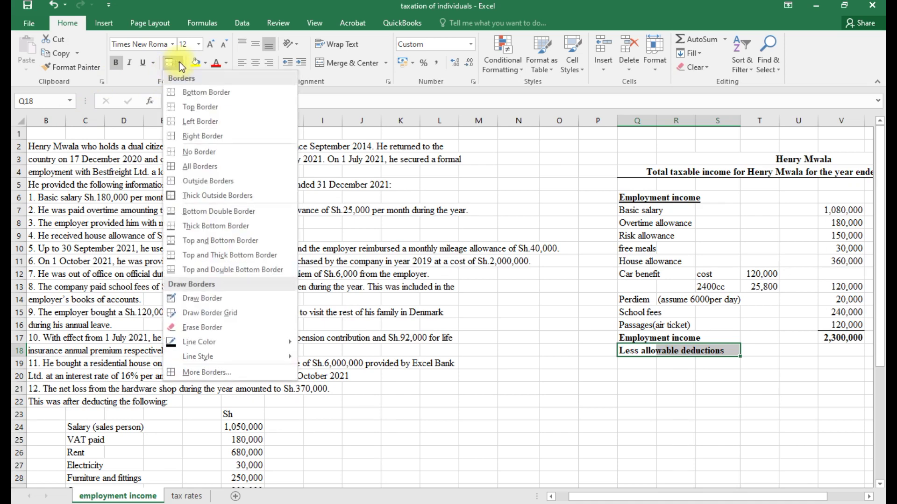
{"action": "left_click", "coordinate": [206, 92]}
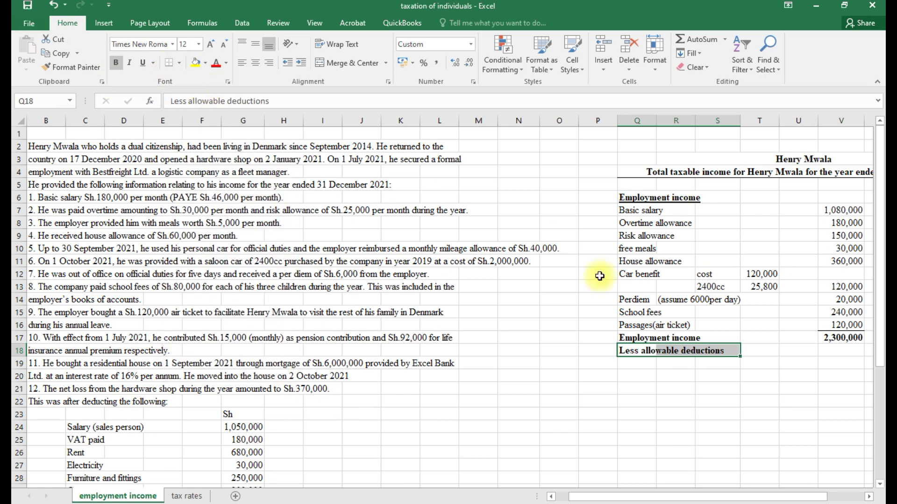
Enter the label "Contribution to pension" in Q19 under the allowable deductions heading
{"action": "left_click", "coordinate": [626, 359]}
{"action": "type", "text": "car benefit"}
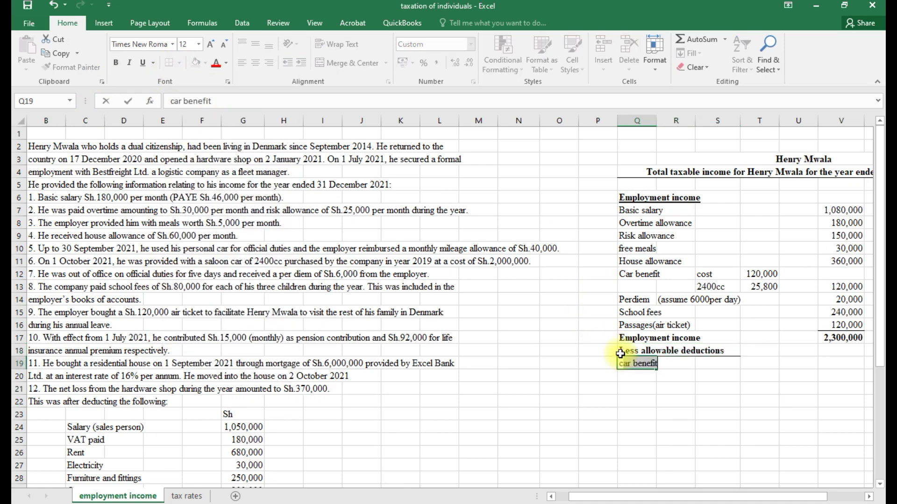
{"action": "key", "text": "BackSpace"}
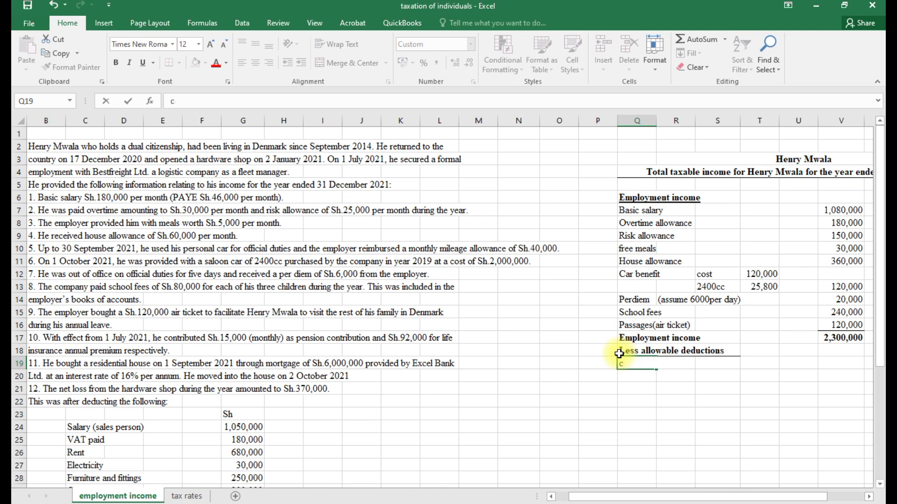
{"action": "type", "text": "Contribut"}
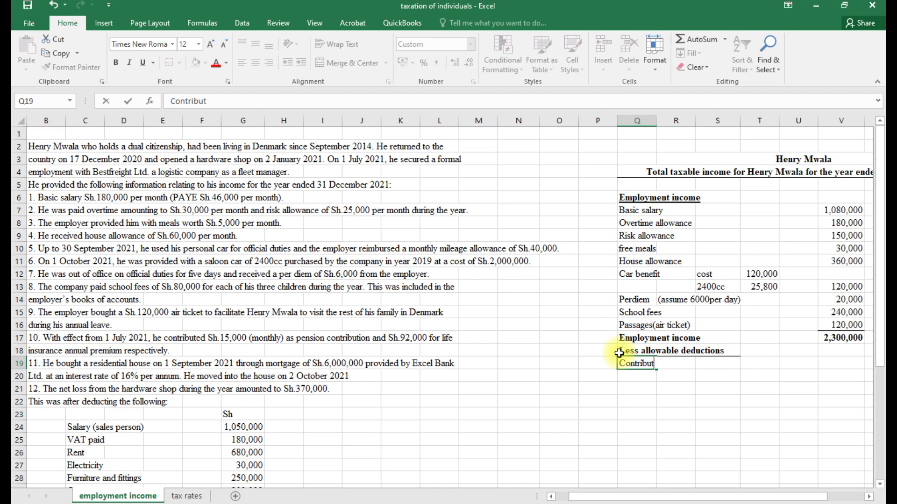
{"action": "type", "text": "ion to pension"}
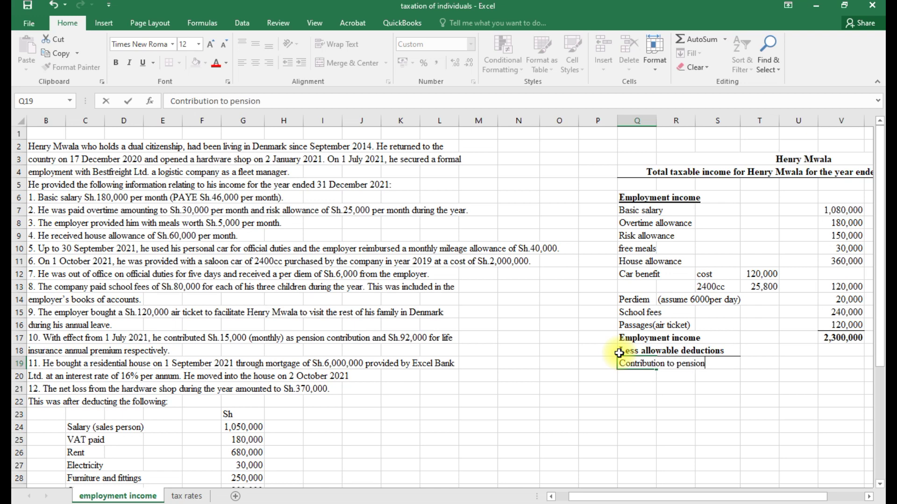
Label T19 "actual" and calculate the actual pension contribution in U19 with =15000*6
{"action": "left_click", "coordinate": [744, 365]}
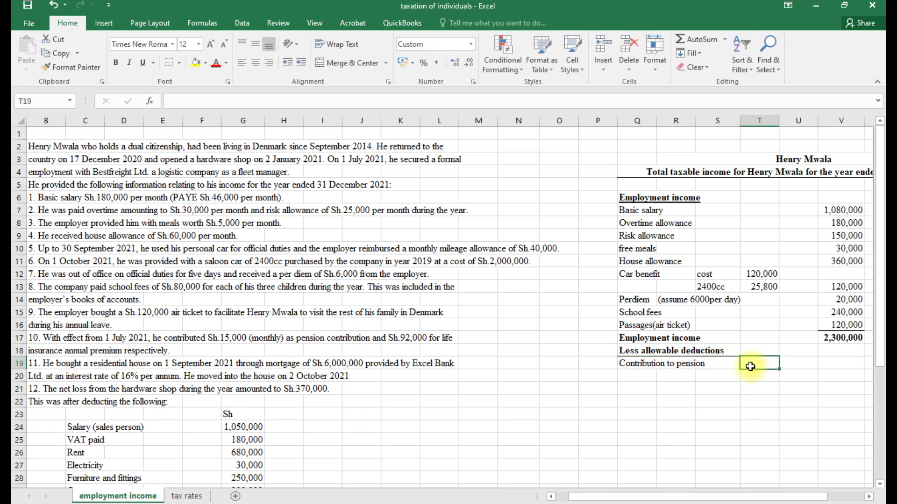
{"action": "type", "text": "actual"}
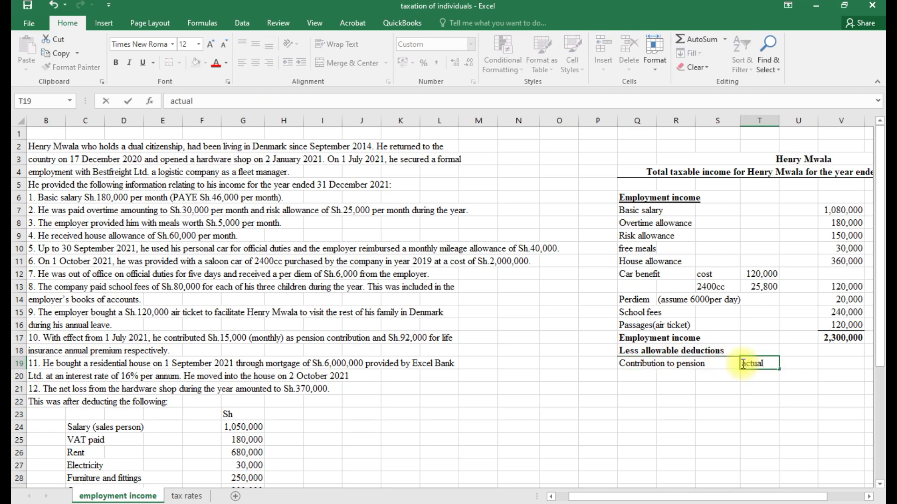
{"action": "left_click", "coordinate": [796, 364]}
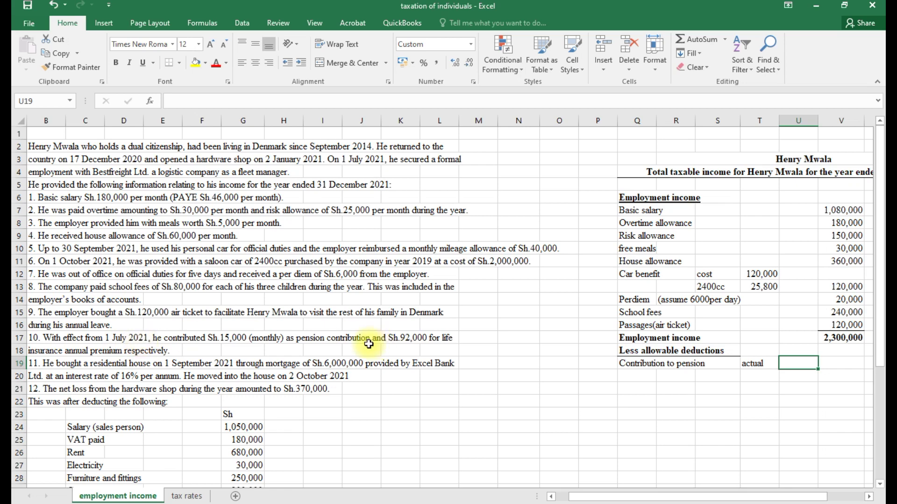
{"action": "type", "text": "="}
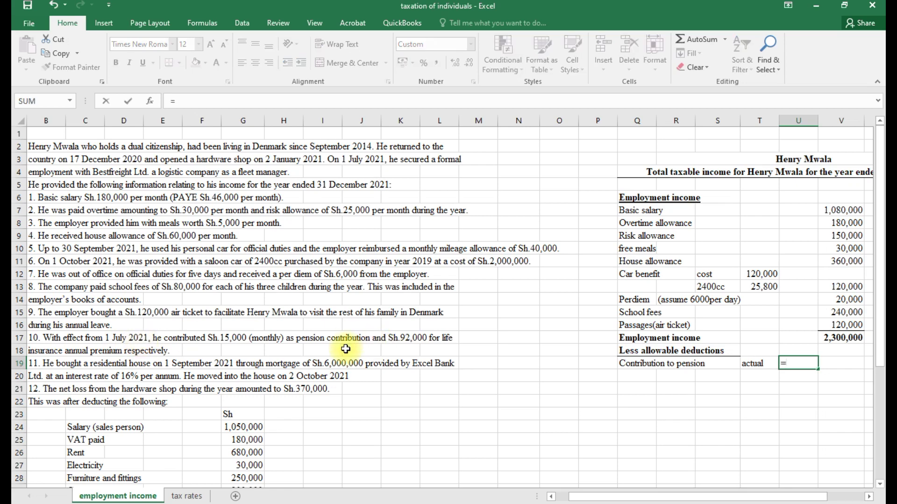
{"action": "type", "text": "15000*"}
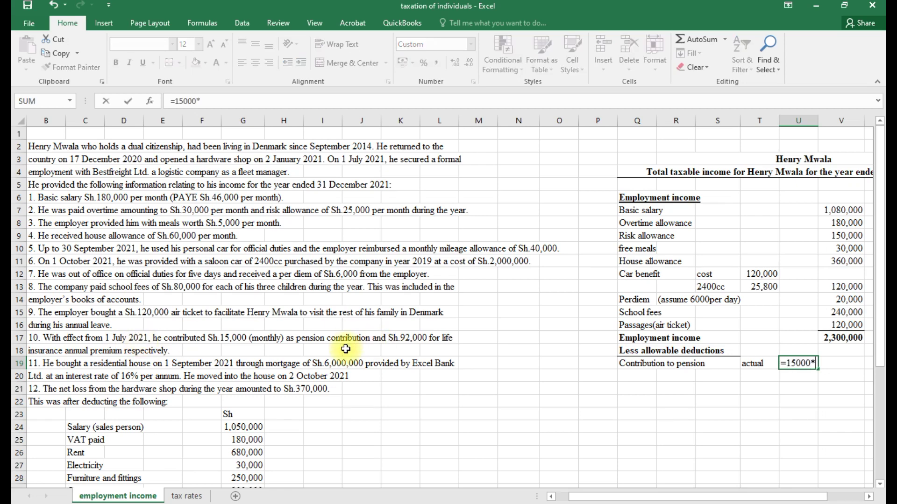
{"action": "type", "text": "6"}
{"action": "key", "text": "Return"}
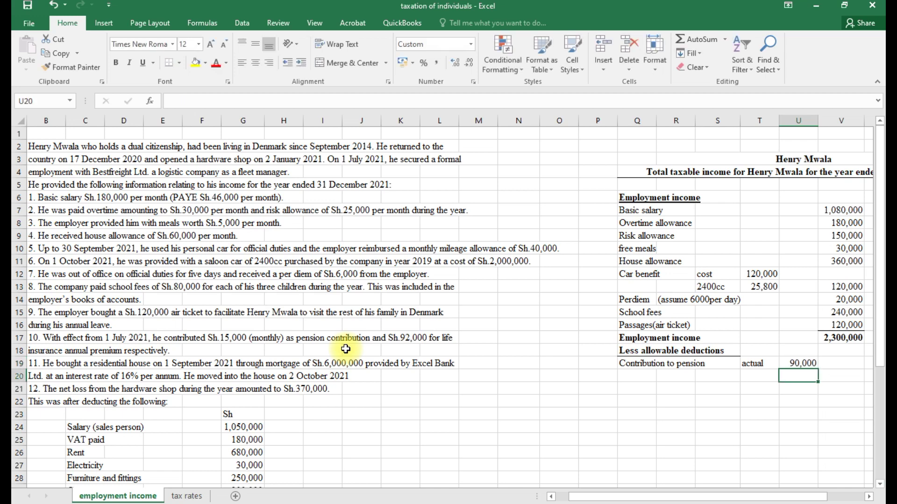
Label T20 "set limit" and calculate the pension contribution limit in U20 with =240000*6/12
{"action": "left_click", "coordinate": [752, 363]}
{"action": "left_click", "coordinate": [747, 377]}
{"action": "type", "text": "set"}
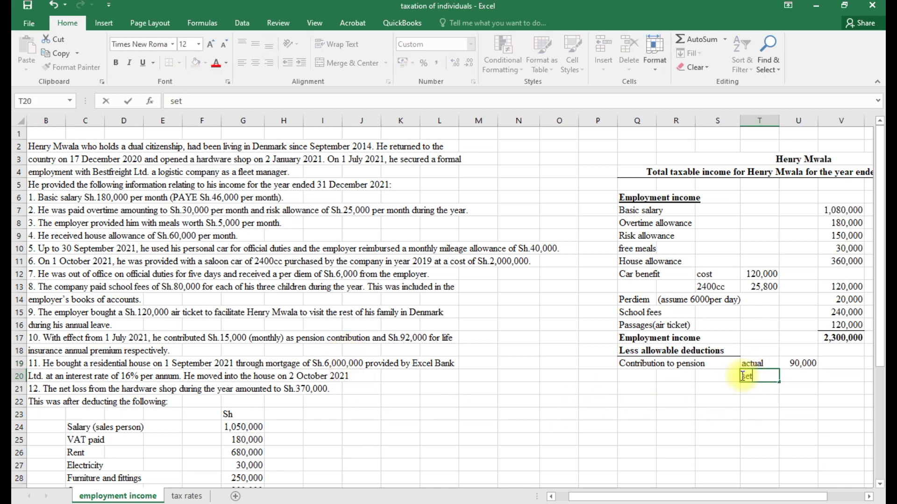
{"action": "type", "text": " limit"}
{"action": "left_click", "coordinate": [792, 373]}
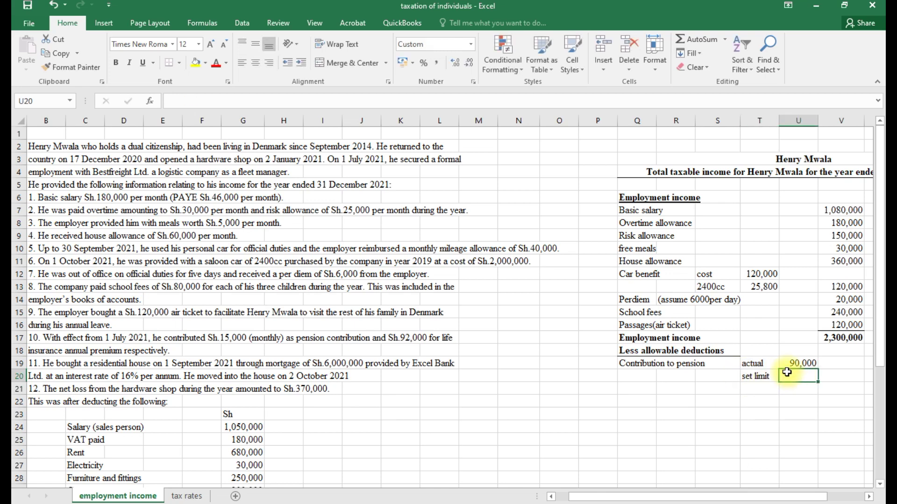
{"action": "type", "text": "=2400"}
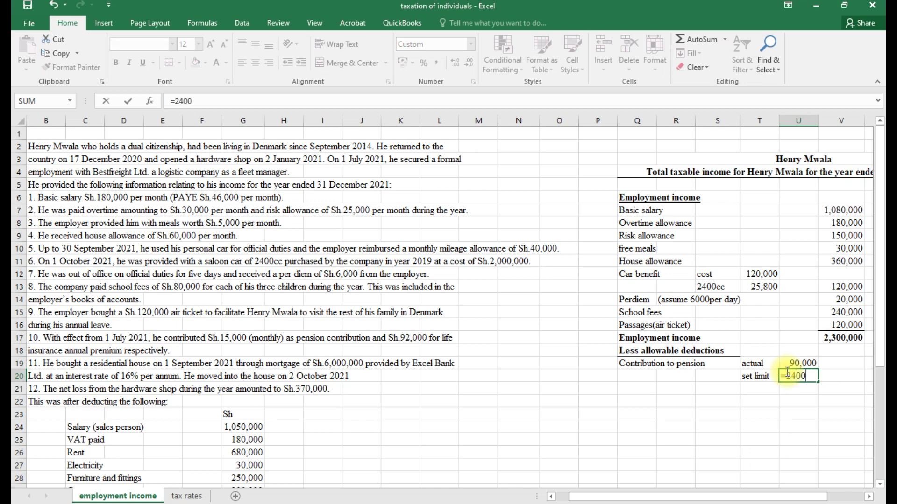
{"action": "type", "text": "00*6/12"}
{"action": "key", "text": "Return"}
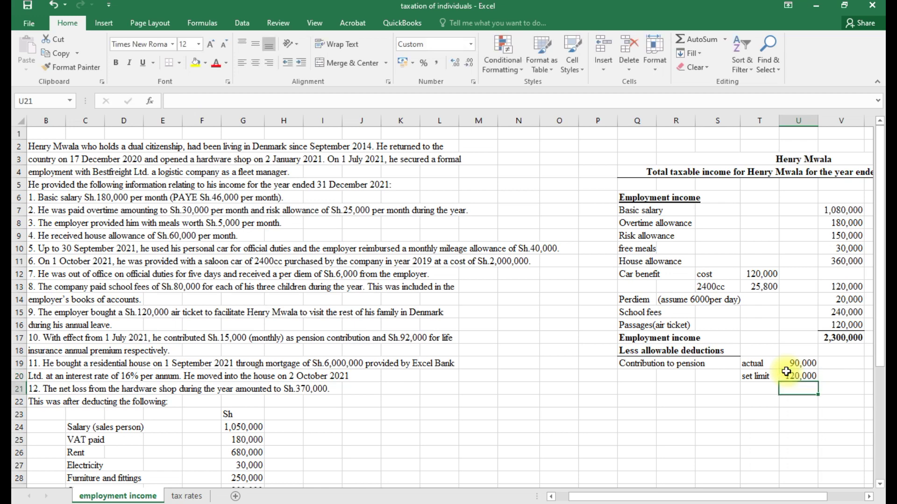
Enter the allowed pension deduction in V20 as the negative of the actual contribution, =-U19
{"action": "left_click", "coordinate": [837, 375]}
{"action": "double_click", "coordinate": [835, 374]}
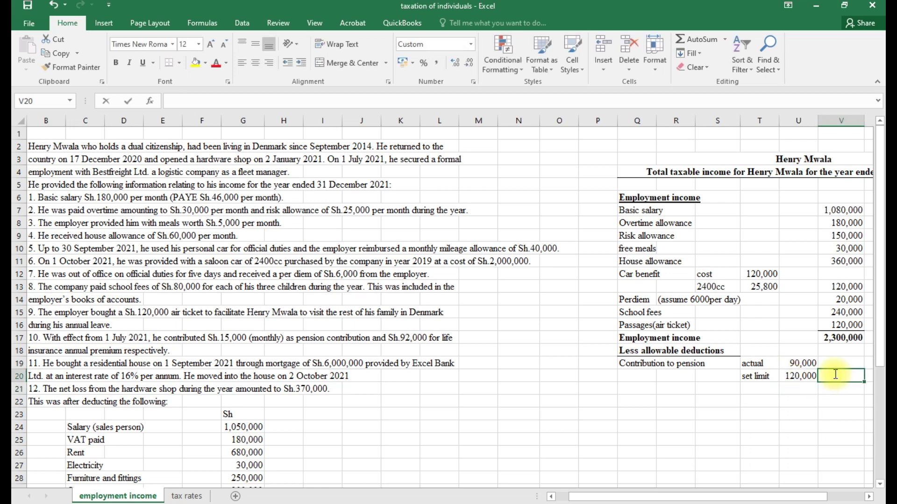
{"action": "type", "text": "=-"}
{"action": "left_click", "coordinate": [796, 363]}
{"action": "key", "text": "Return"}
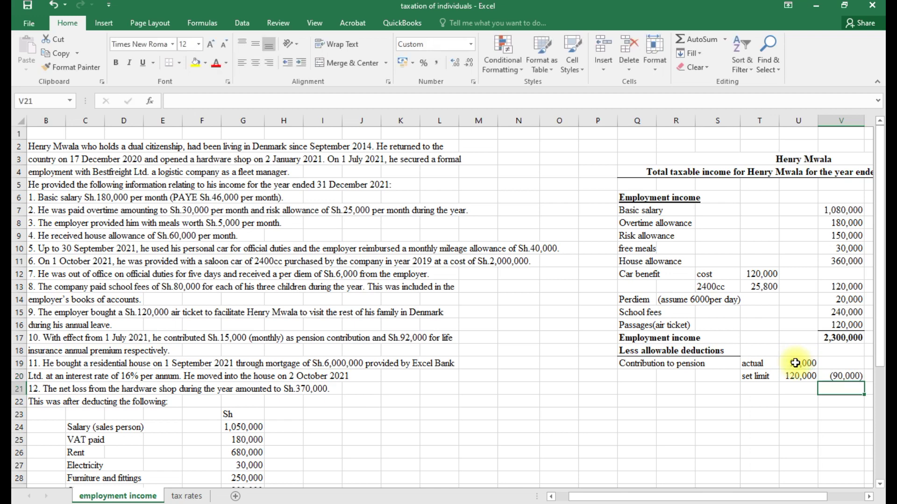
Enter the label "contribution to mortgage interest" in Q21 below the pension deduction
{"action": "left_click", "coordinate": [633, 387]}
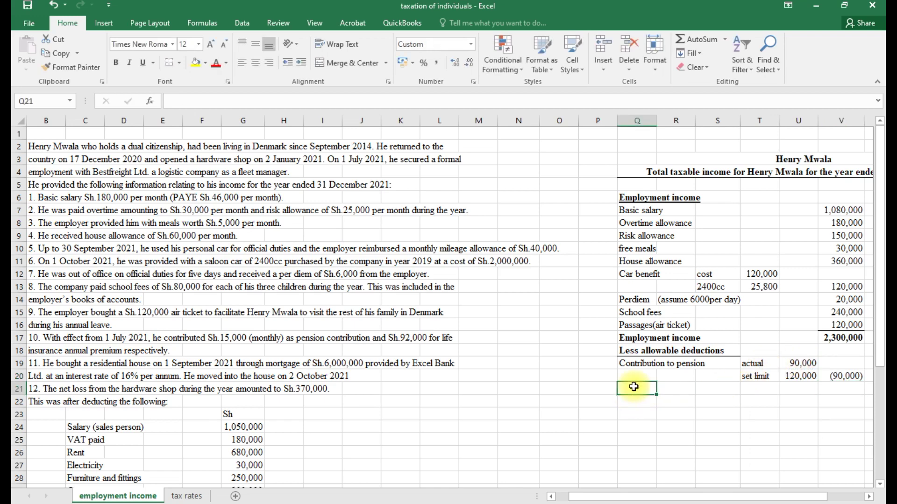
{"action": "type", "text": "less"}
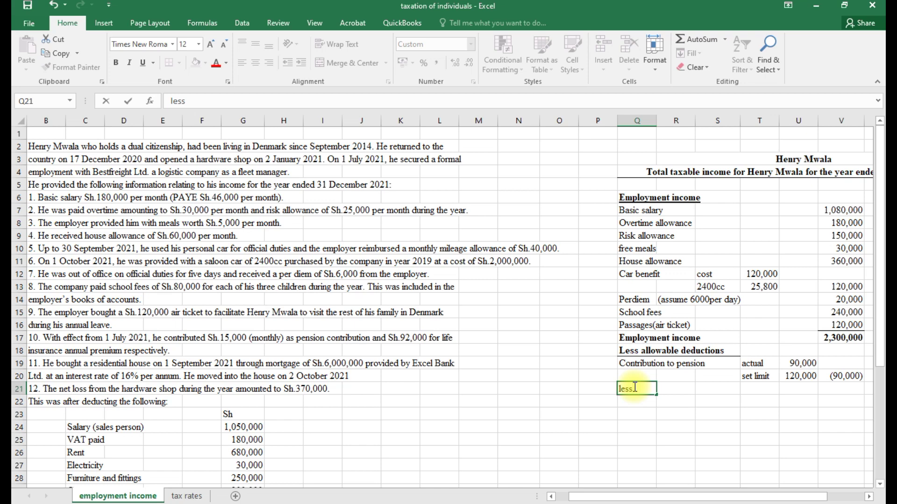
{"action": "key", "text": "BackSpace"}
{"action": "key", "text": "BackSpace"}
{"action": "key", "text": "BackSpace"}
{"action": "type", "text": "contribution to"}
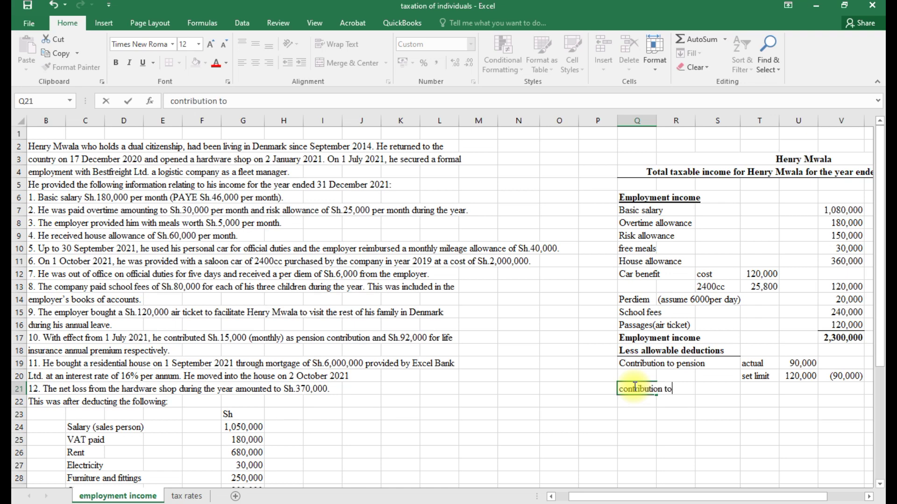
{"action": "type", "text": " mortgage interest"}
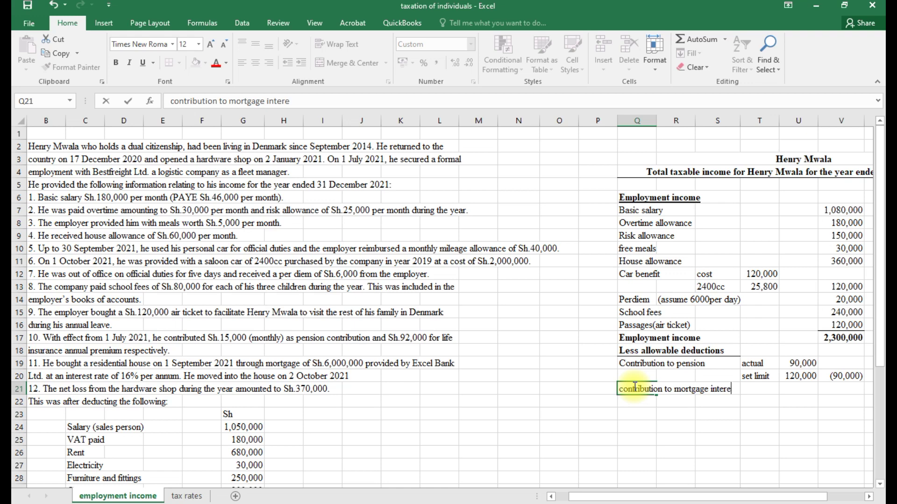
Label T21 "actual" and calculate the actual mortgage interest in U21 with =6000000*.16*3/12
{"action": "left_click", "coordinate": [760, 389]}
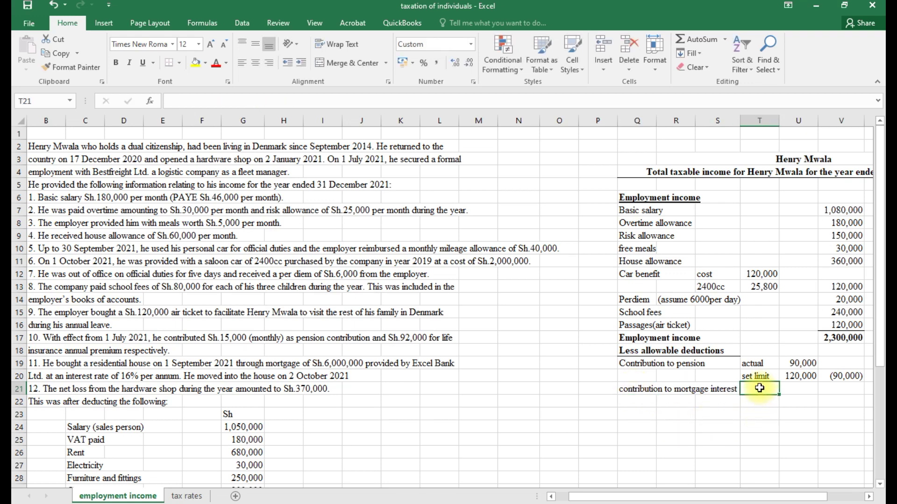
{"action": "type", "text": "acti"}
{"action": "key", "text": "BackSpace"}
{"action": "type", "text": "ual"}
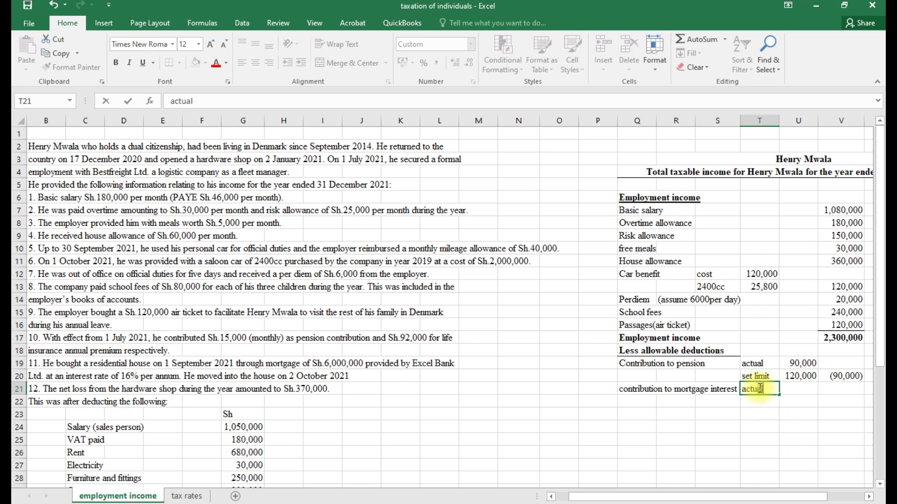
{"action": "left_click", "coordinate": [791, 388]}
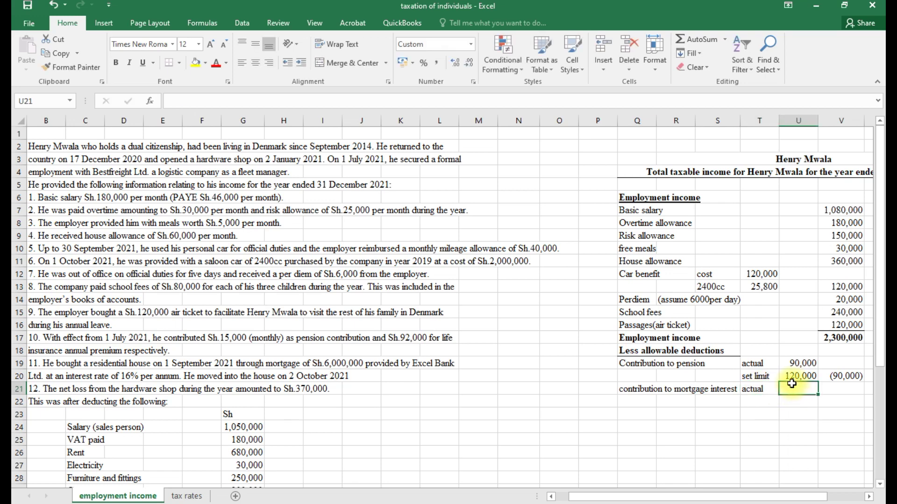
{"action": "type", "text": "="}
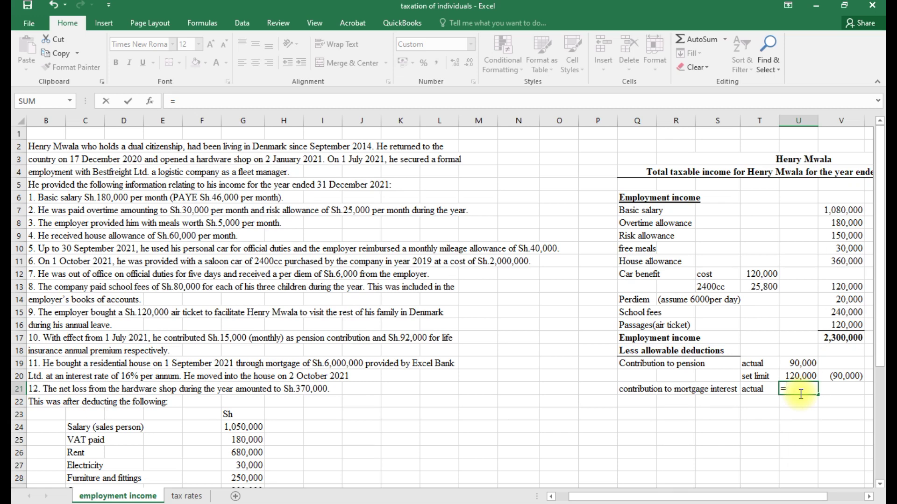
{"action": "type", "text": "6000000"}
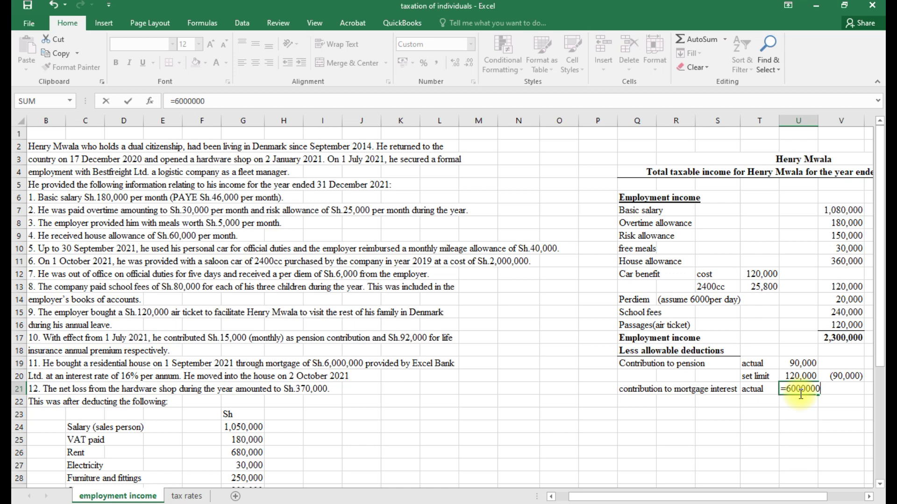
{"action": "type", "text": "*.16*3/12"}
{"action": "key", "text": "Return"}
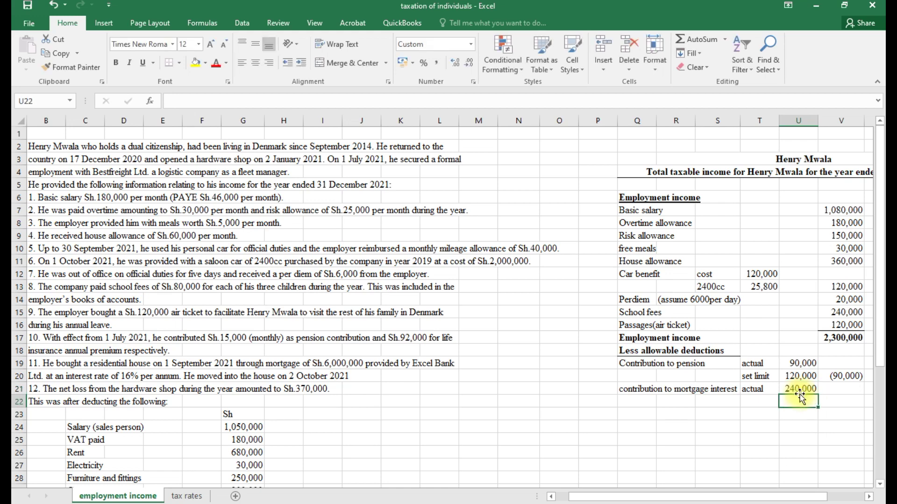
Label T22 "set limit" and calculate the mortgage interest limit in U22 with =300000*3/12
{"action": "left_click", "coordinate": [768, 402]}
{"action": "type", "text": "set "}
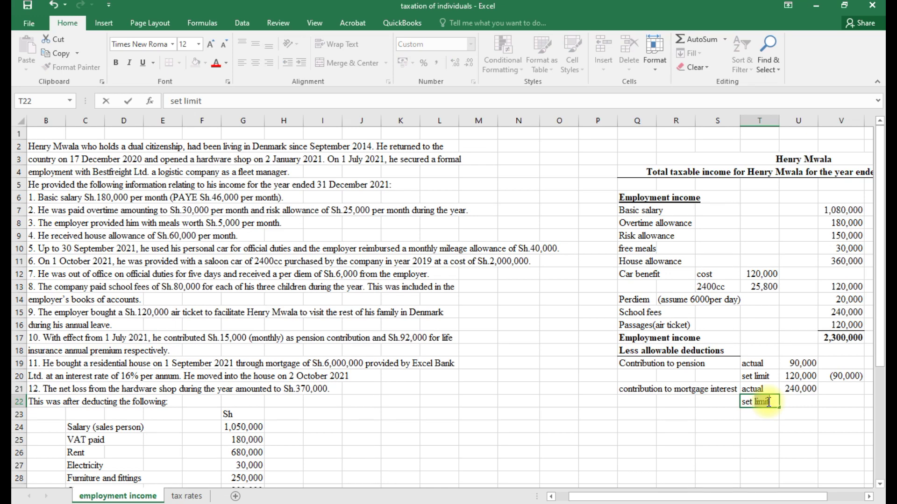
{"action": "type", "text": "limit"}
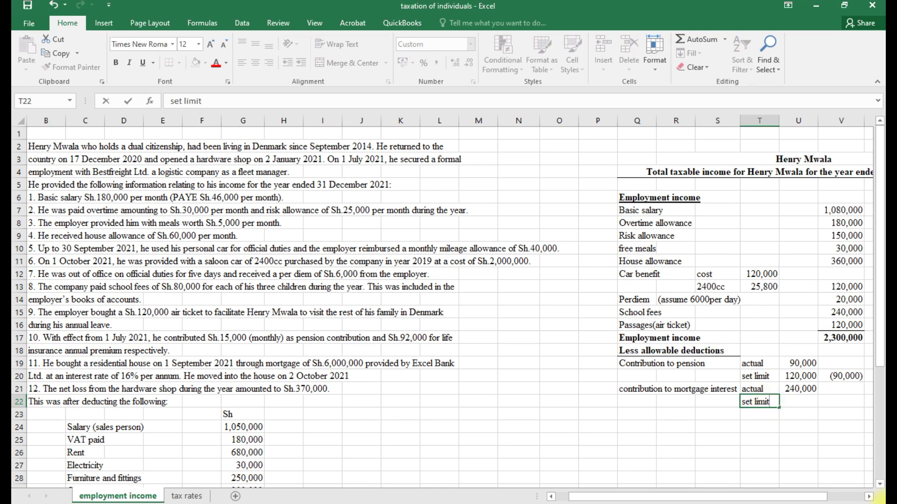
{"action": "left_click", "coordinate": [805, 404]}
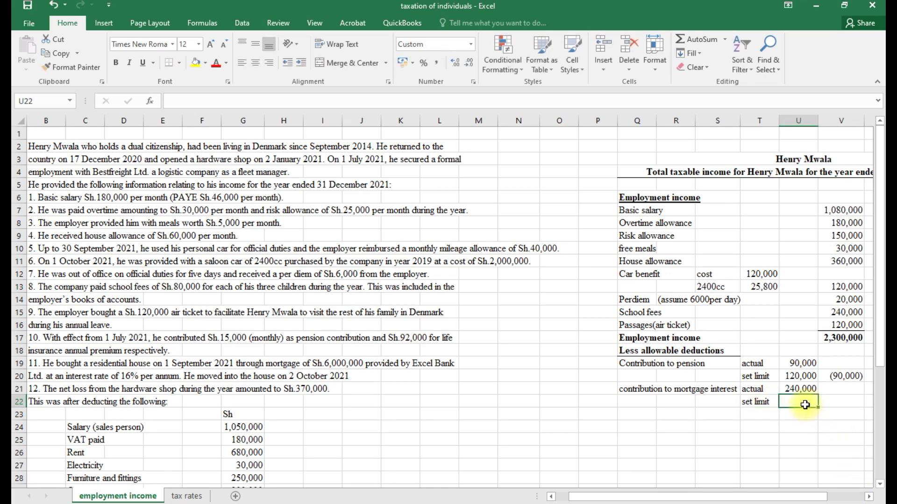
{"action": "type", "text": "=3000"}
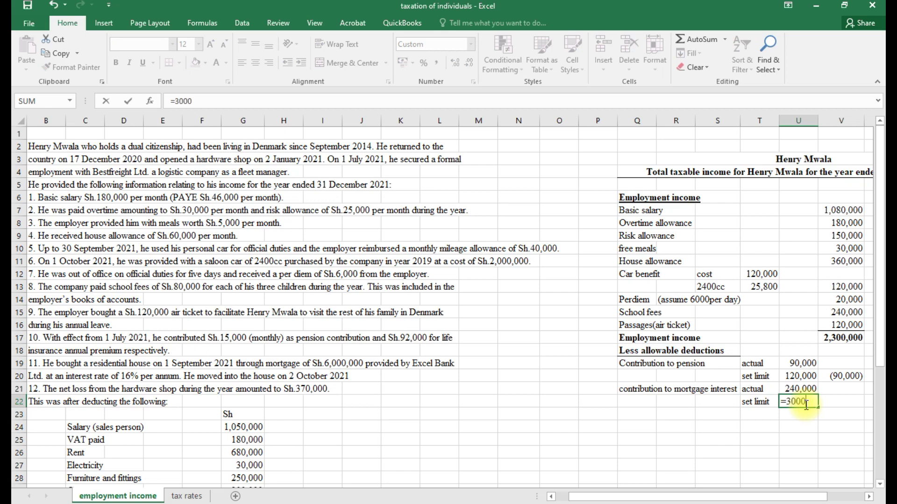
{"action": "type", "text": "00"}
{"action": "type", "text": "*3/12"}
{"action": "key", "text": "Return"}
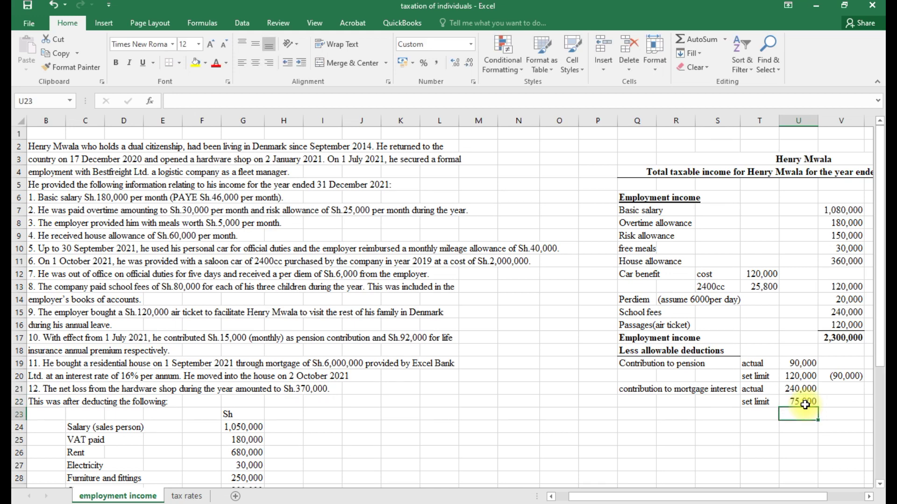
Enter the allowed mortgage interest deduction in V22 as the negative of the set limit, =-U22
{"action": "left_click", "coordinate": [840, 403]}
{"action": "type", "text": "=-"}
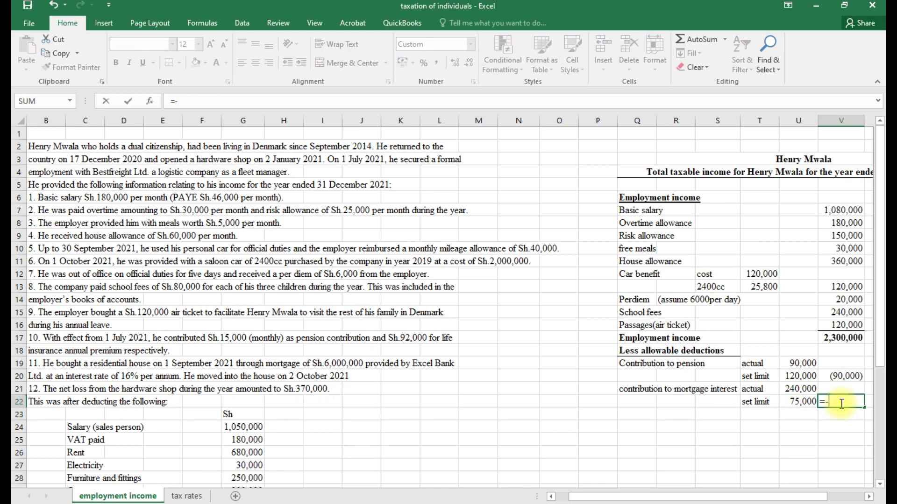
{"action": "left_click", "coordinate": [807, 402]}
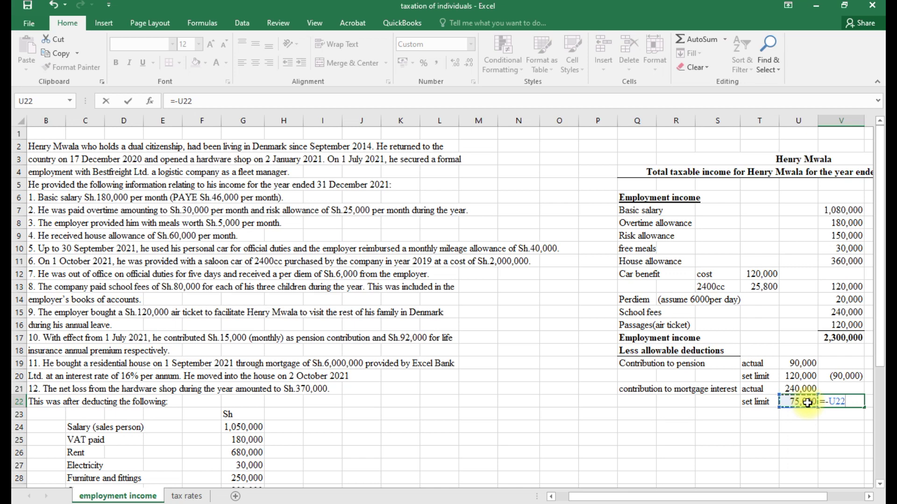
{"action": "key", "text": "Return"}
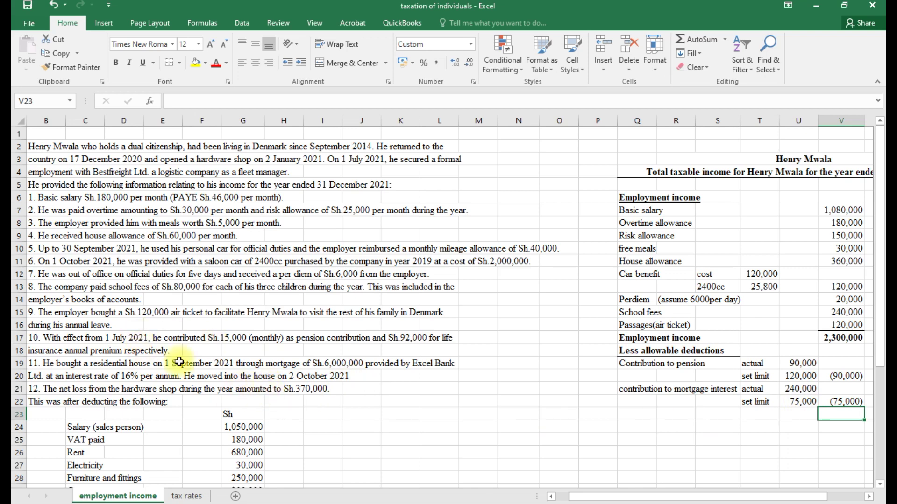
Label Q23 "Net employment income" and calculate it in V23 with =SUM(V17:V22)
{"action": "left_click", "coordinate": [641, 416]}
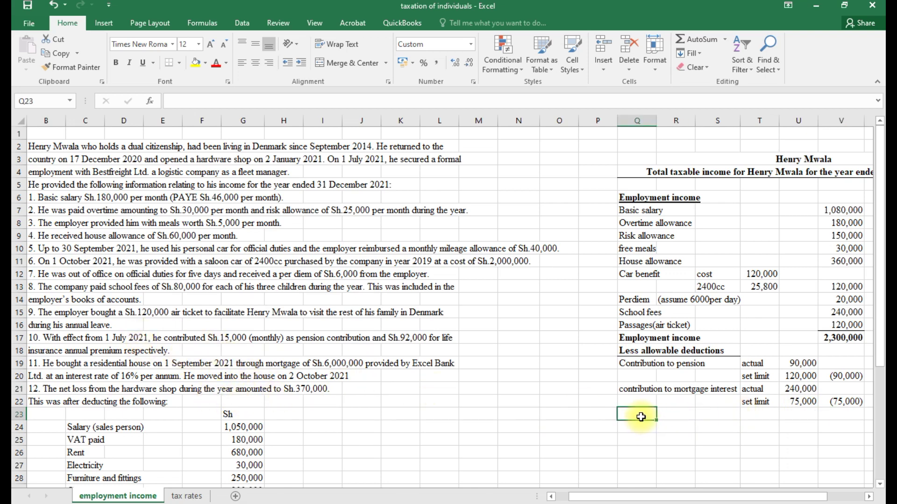
{"action": "type", "text": "Ne"}
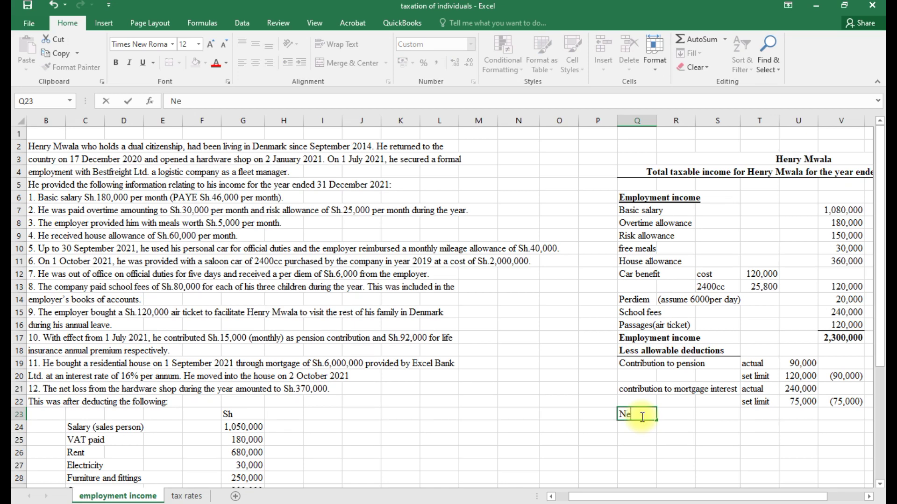
{"action": "type", "text": "t employment income"}
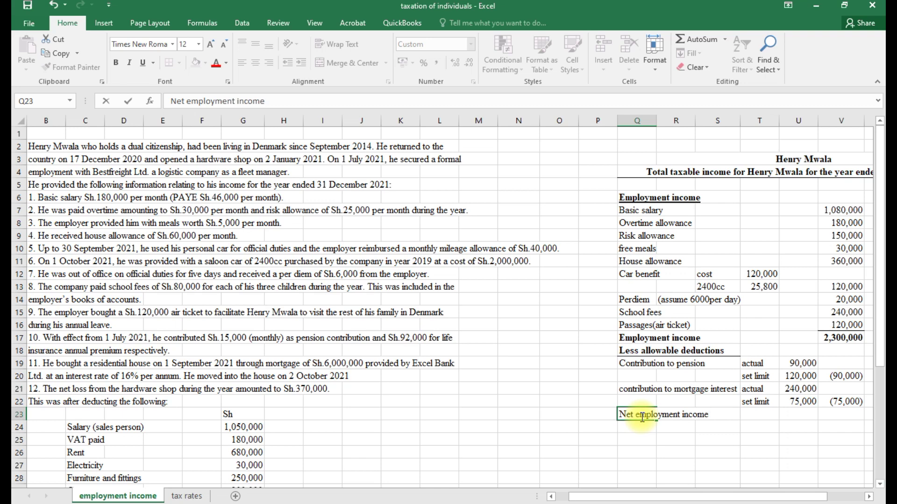
{"action": "left_click", "coordinate": [842, 412]}
{"action": "type", "text": "=SUM("}
{"action": "left_click", "coordinate": [843, 402]}
{"action": "type", "text": ")"}
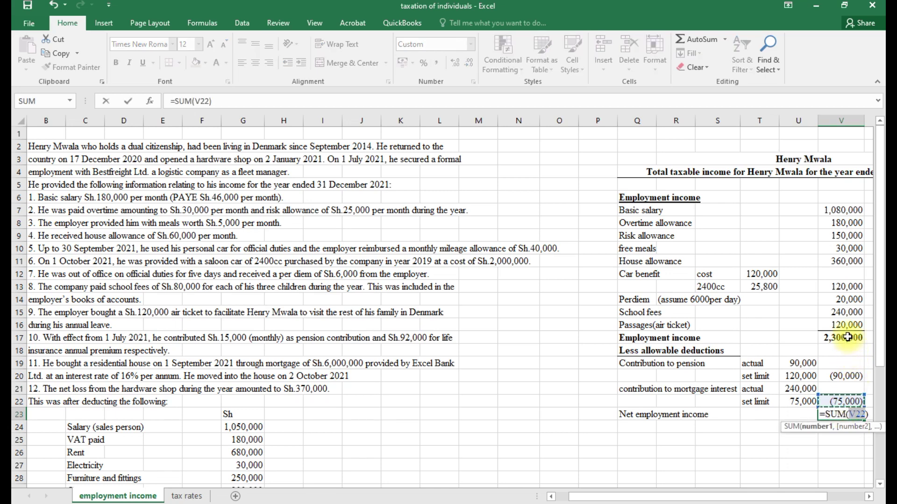
{"action": "left_click_drag", "start_coordinate": [843, 338], "coordinate": [855, 400]}
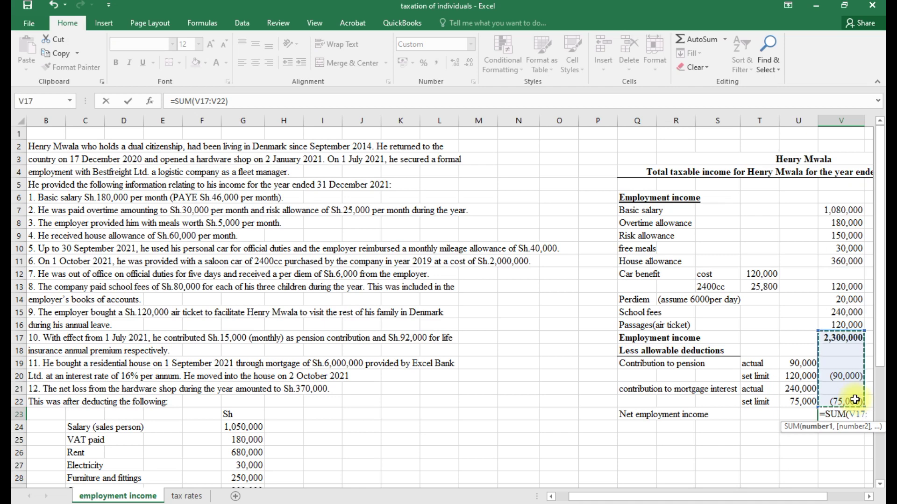
{"action": "key", "text": "Return"}
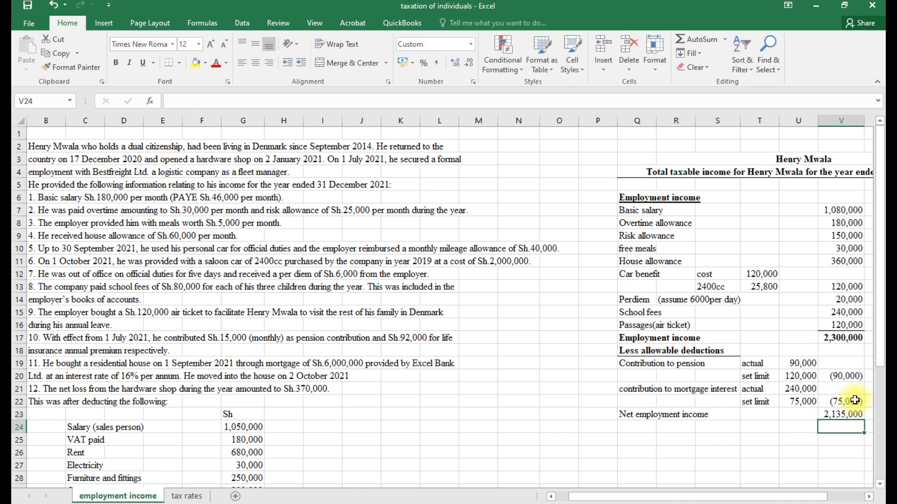
Make the net employment income total in V23 bold and add a top border to the cell
{"action": "left_click", "coordinate": [835, 413]}
{"action": "key", "text": "ctrl+b"}
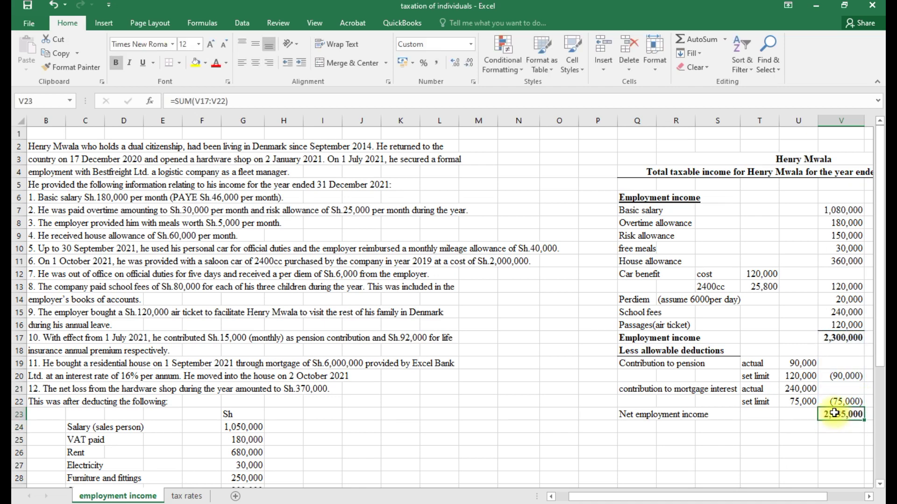
{"action": "left_click", "coordinate": [177, 63]}
{"action": "left_click", "coordinate": [174, 103]}
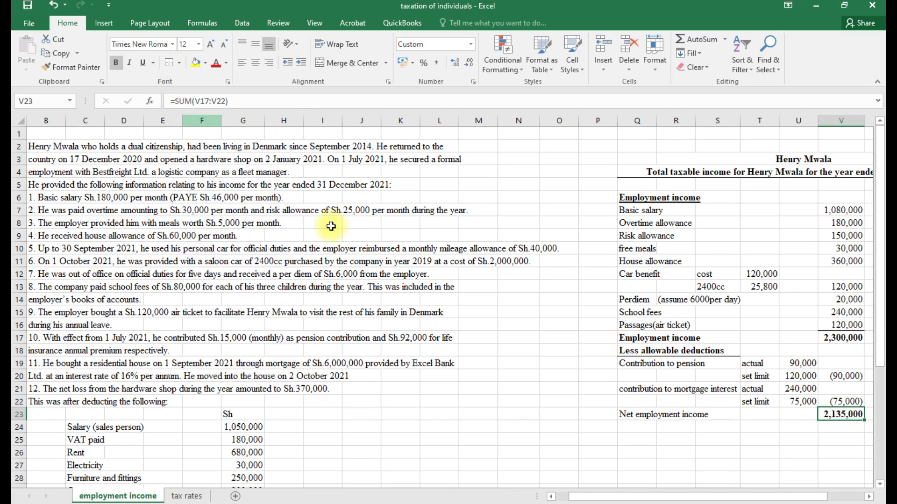
{"action": "left_click", "coordinate": [762, 436]}
Enter the heading "Other incomes" in Q24 and add a bottom border across Q24:R24
{"action": "scroll", "coordinate": [683, 458], "scroll_direction": "down", "scroll_amount": 1}
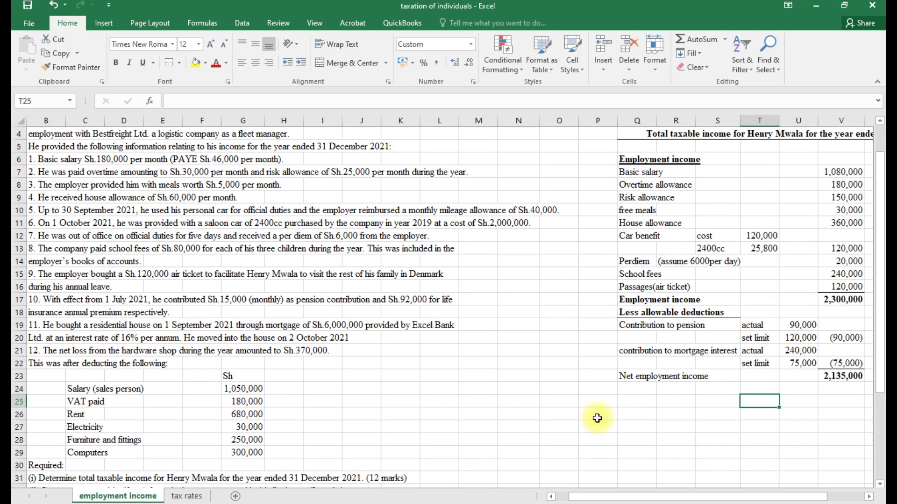
{"action": "left_click", "coordinate": [633, 388]}
{"action": "type", "text": "o"}
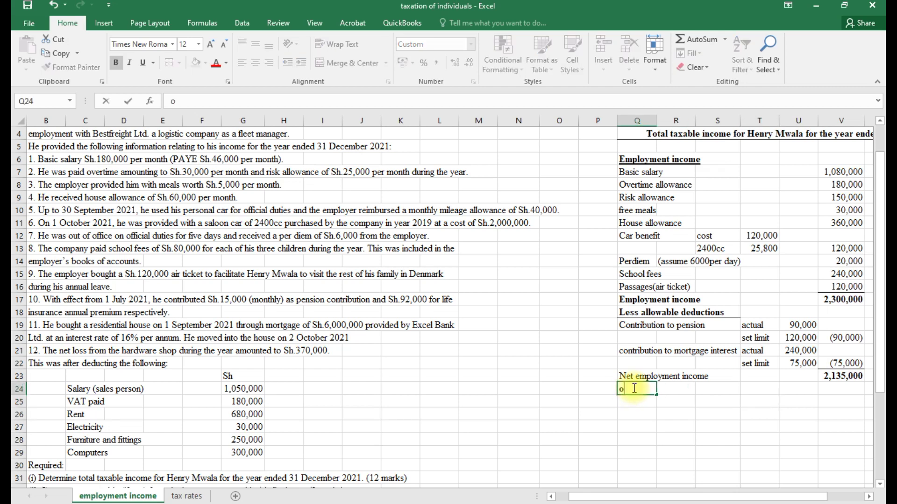
{"action": "type", "text": "Othe"}
{"action": "type", "text": "omes"}
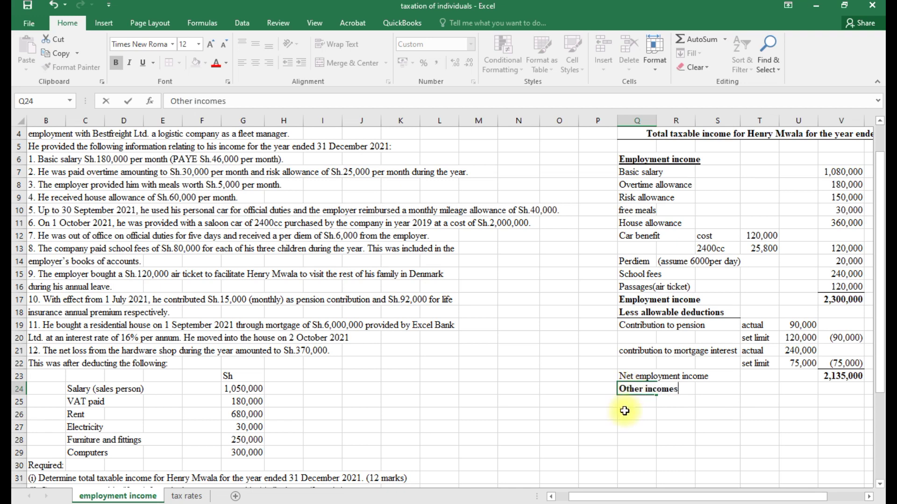
{"action": "left_click", "coordinate": [628, 403]}
{"action": "left_click_drag", "start_coordinate": [627, 388], "coordinate": [693, 388]}
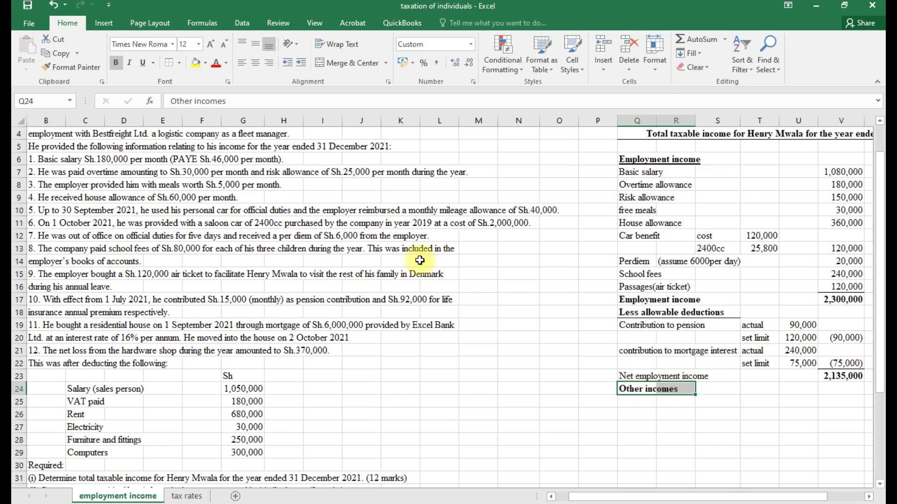
{"action": "left_click", "coordinate": [180, 63]}
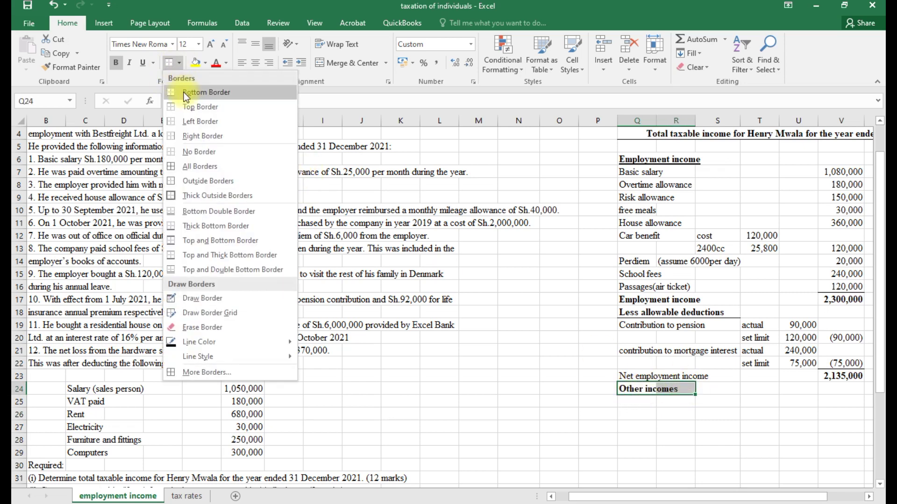
{"action": "left_click", "coordinate": [191, 93]}
{"action": "left_click", "coordinate": [670, 423]}
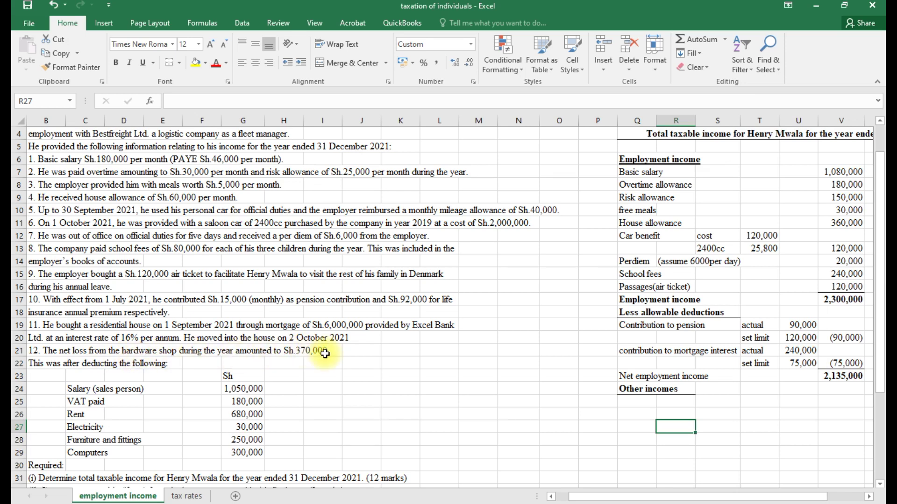
Enter the label "net loss" in J21 beside the hardware shop note
{"action": "left_click", "coordinate": [371, 352]}
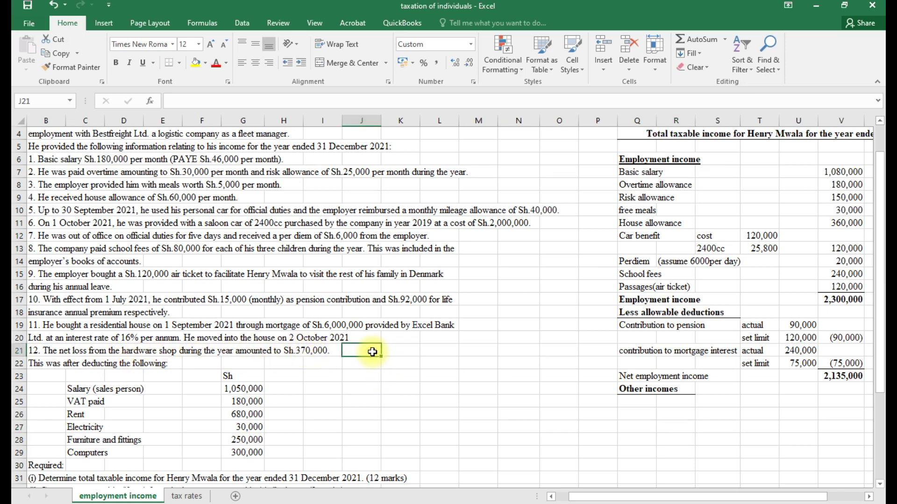
{"action": "type", "text": "net loss"}
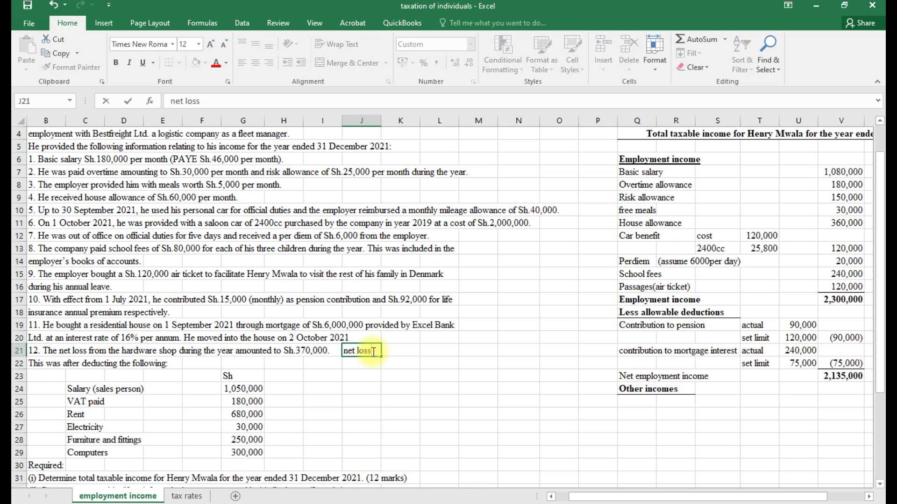
{"action": "left_click", "coordinate": [485, 350]}
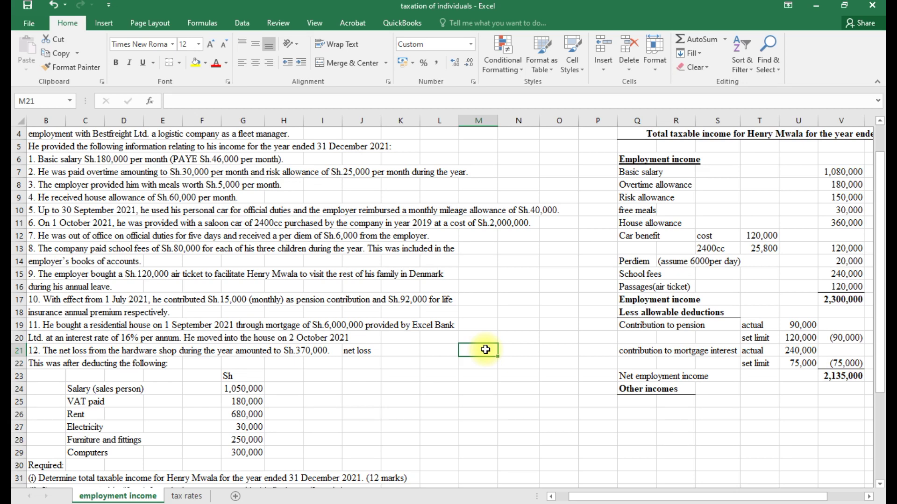
{"action": "type", "text": "-37000"}
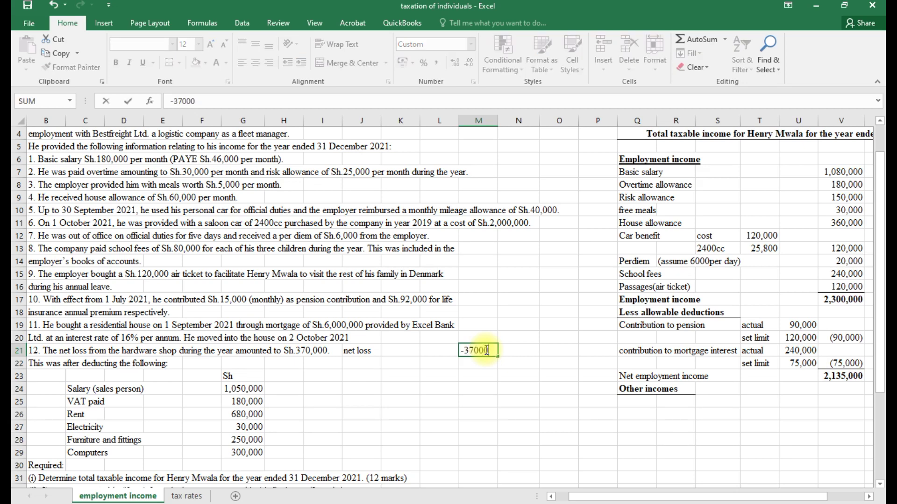
{"action": "key", "text": "BackSpace"}
{"action": "key", "text": "BackSpace"}
{"action": "key", "text": "BackSpace"}
{"action": "key", "text": "BackSpace"}
{"action": "key", "text": "BackSpace"}
{"action": "key", "text": "BackSpace"}
Enter the hardware shop's net loss in M21 as =-370000 and widen column M slightly to fit the amount
{"action": "type", "text": "="}
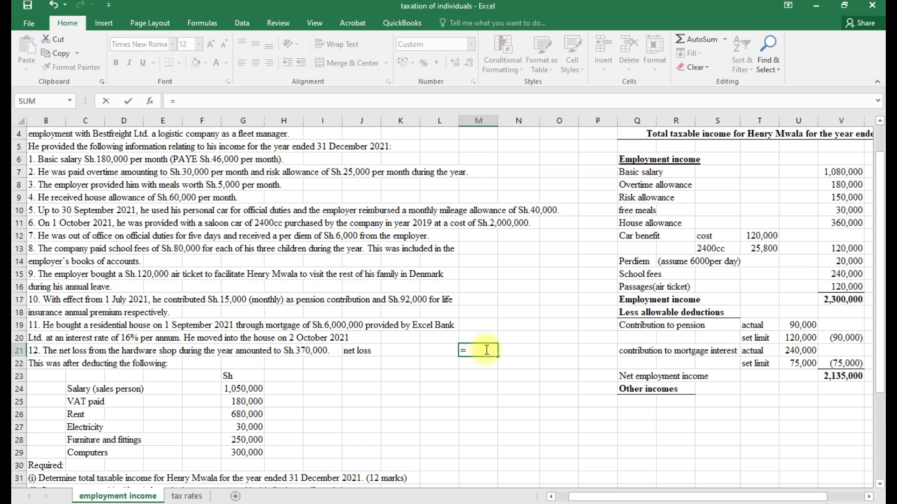
{"action": "type", "text": "-370000"}
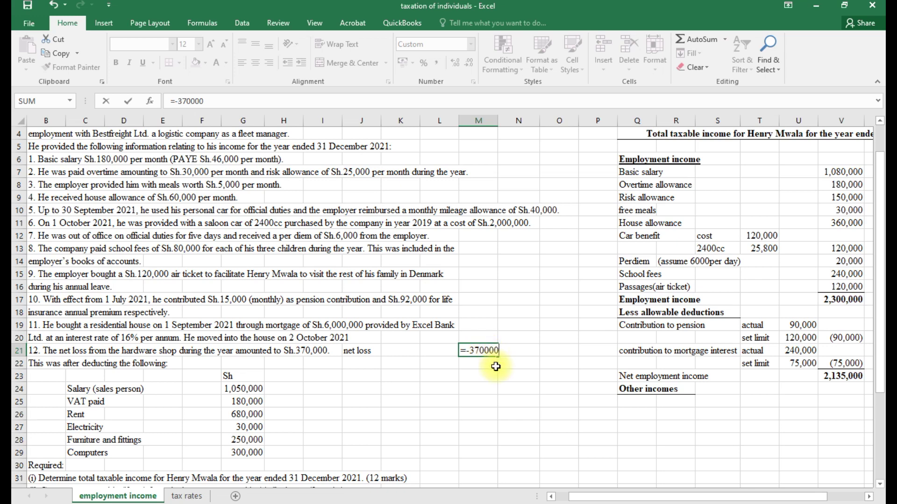
{"action": "key", "text": "Return"}
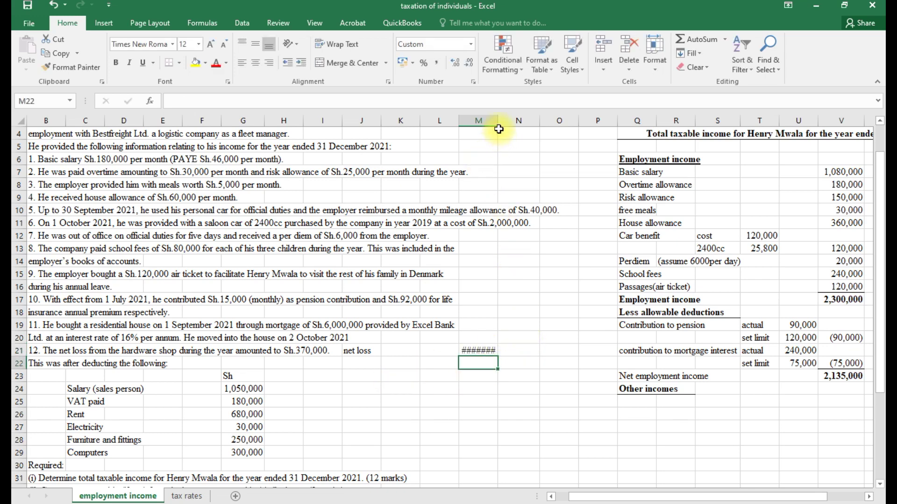
{"action": "left_click_drag", "start_coordinate": [498, 121], "coordinate": [503, 122]}
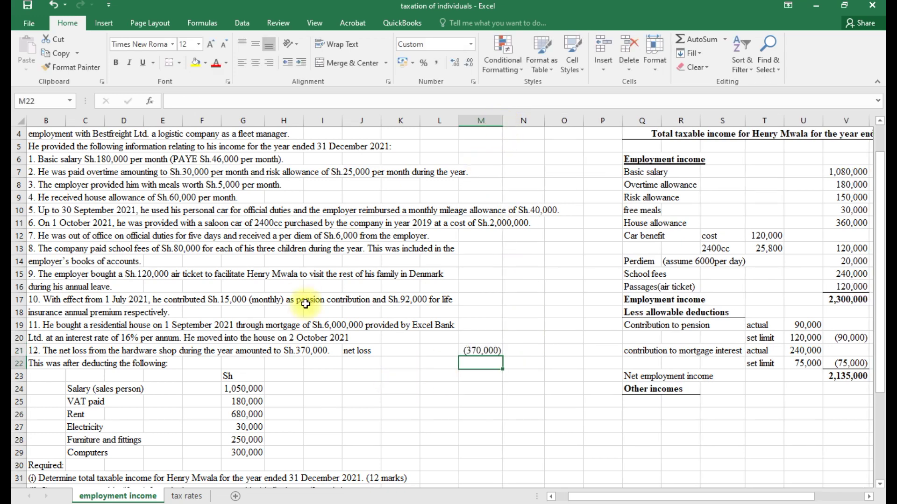
Enter the heading "add non allowable expenses" in J22 below the net loss and make it bold
{"action": "left_click", "coordinate": [364, 364]}
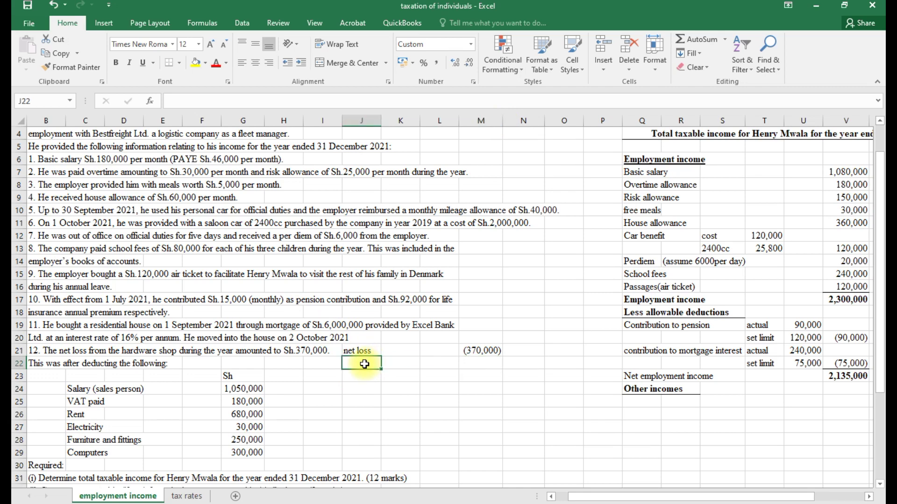
{"action": "type", "text": "add "}
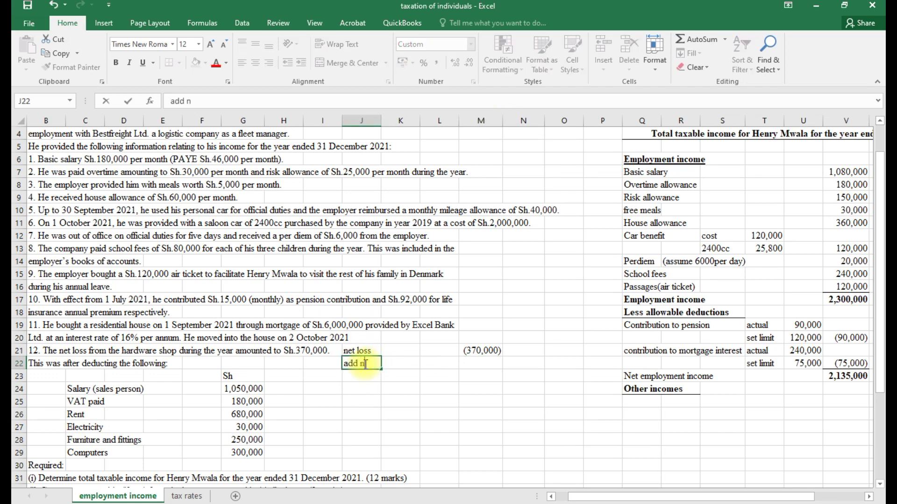
{"action": "type", "text": "non allowable"}
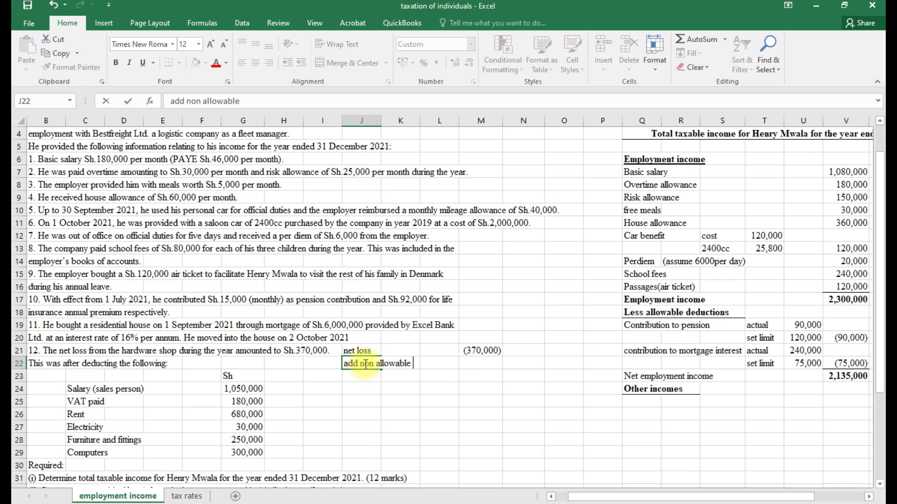
{"action": "type", "text": " expenses"}
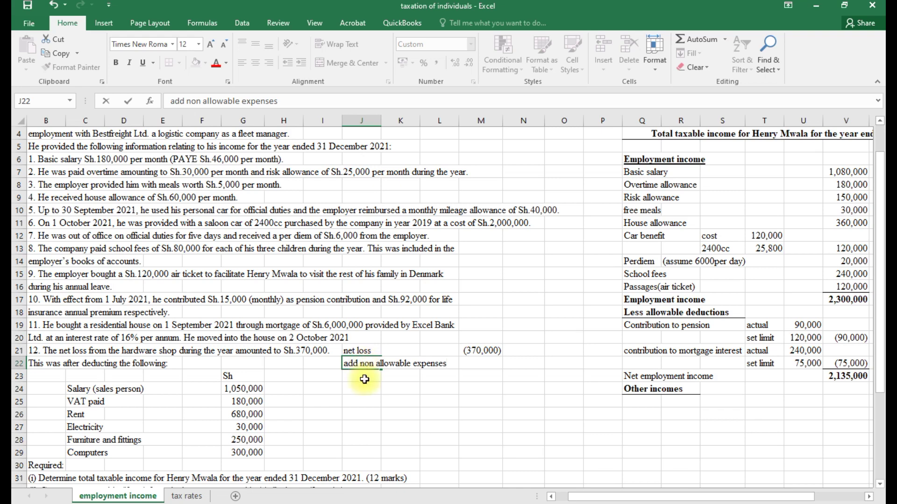
{"action": "left_click", "coordinate": [366, 385]}
{"action": "left_click", "coordinate": [360, 363]}
{"action": "key", "text": "ctrl+b"}
Add the VAT paid line in row 23, linking the label in J23 to C25 and the amount in M23 to G25
{"action": "left_click", "coordinate": [360, 377]}
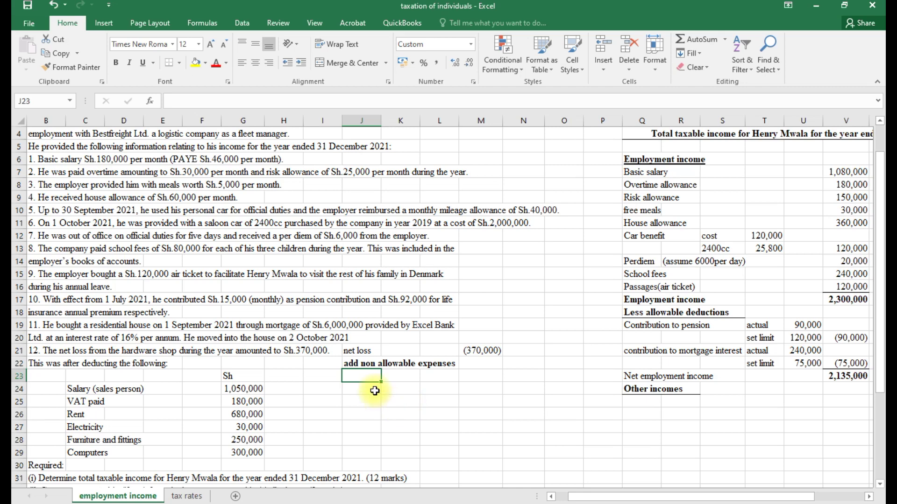
{"action": "type", "text": "="}
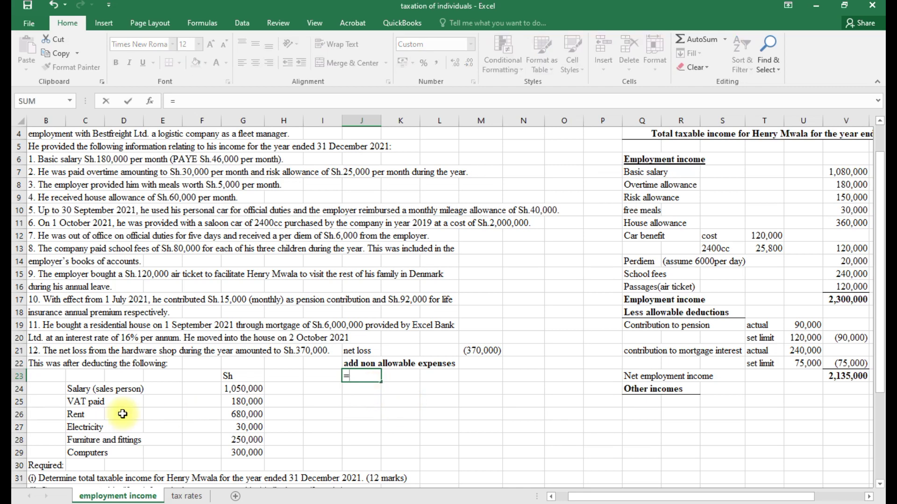
{"action": "left_click", "coordinate": [84, 403]}
{"action": "key", "text": "Return"}
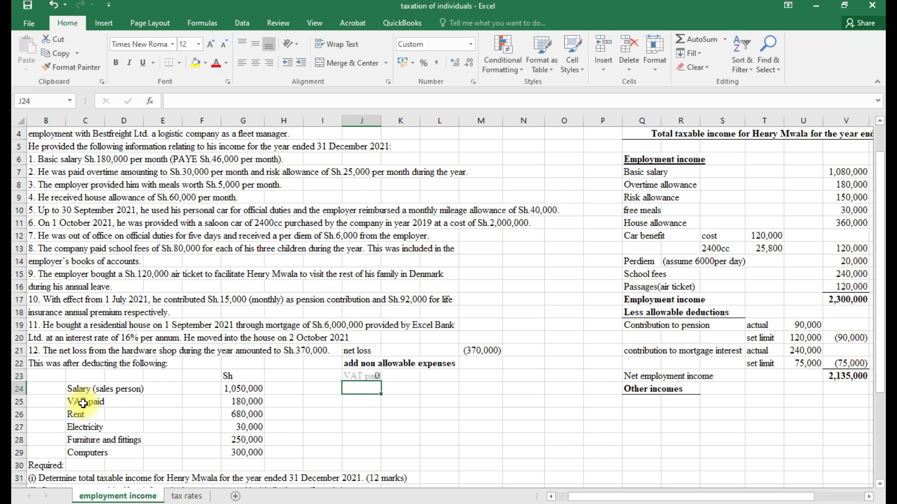
{"action": "left_click", "coordinate": [488, 376]}
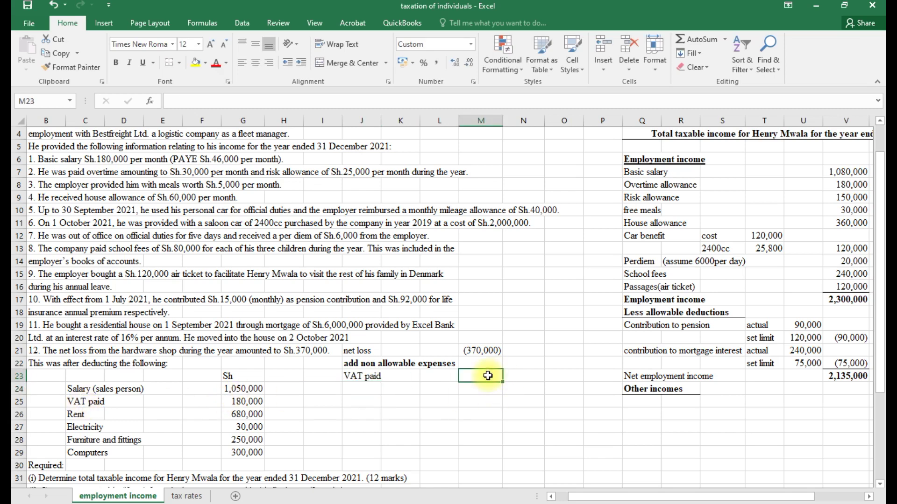
{"action": "type", "text": "="}
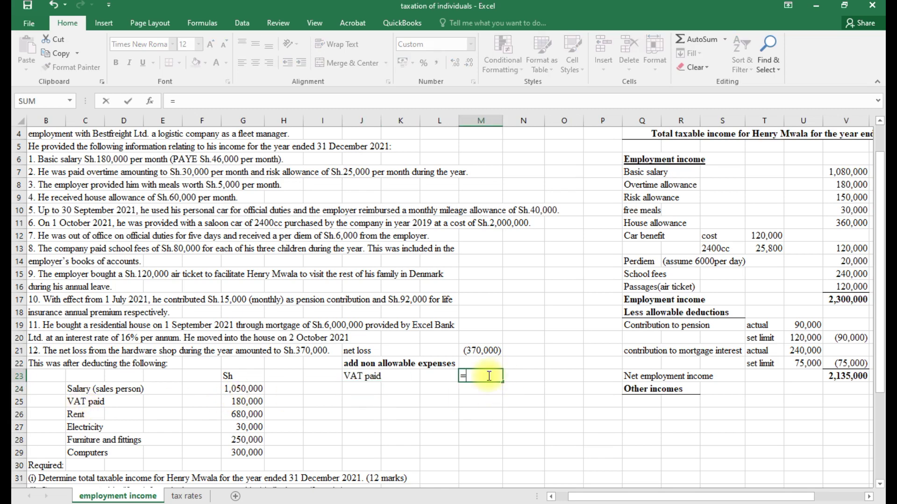
{"action": "left_click", "coordinate": [233, 402]}
{"action": "key", "text": "Return"}
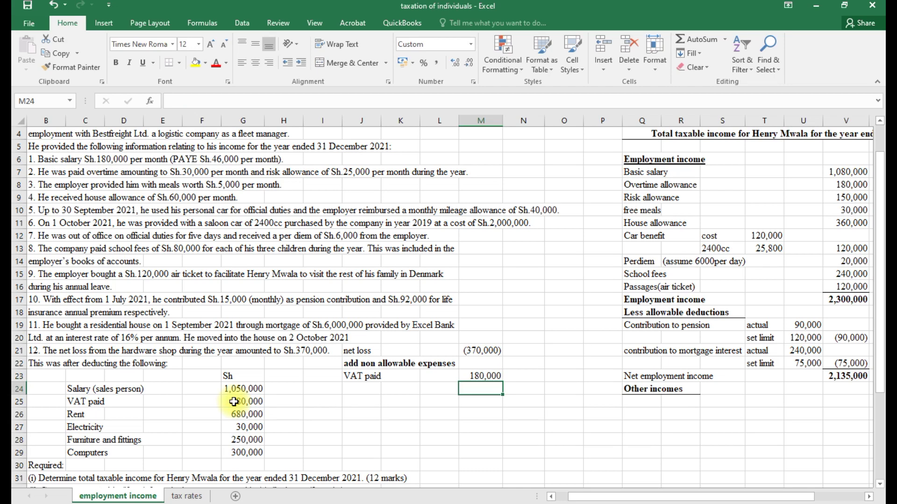
Add the furniture and fittings line in row 24, linking the label in J24 to C28 and the amount in M24 to G28
{"action": "left_click", "coordinate": [370, 387]}
{"action": "type", "text": "="}
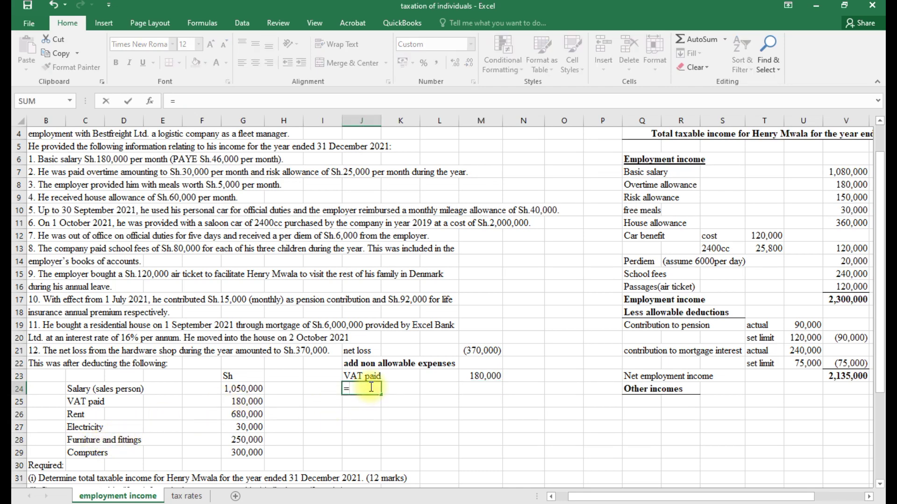
{"action": "left_click", "coordinate": [85, 441]}
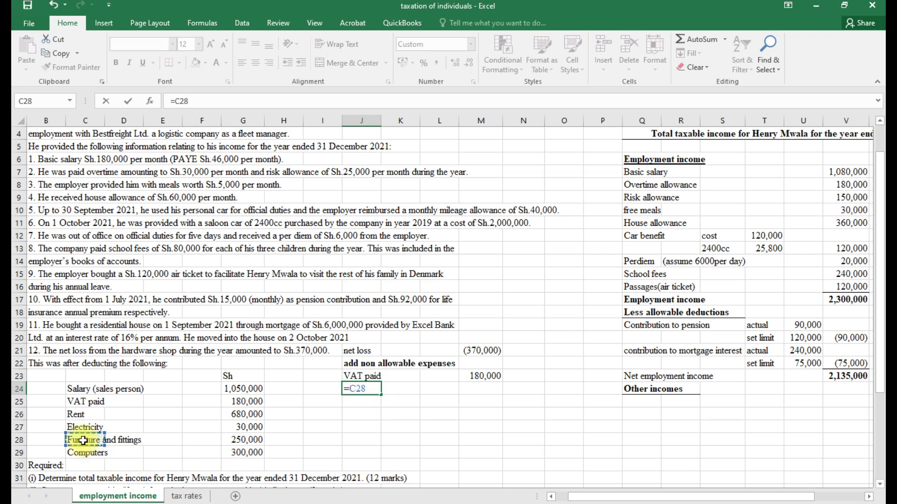
{"action": "key", "text": "Return"}
{"action": "left_click", "coordinate": [482, 386]}
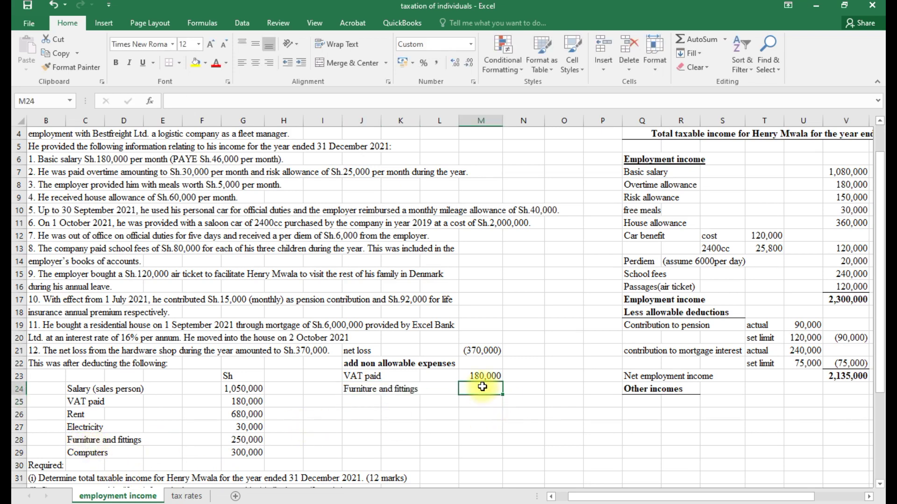
{"action": "type", "text": "="}
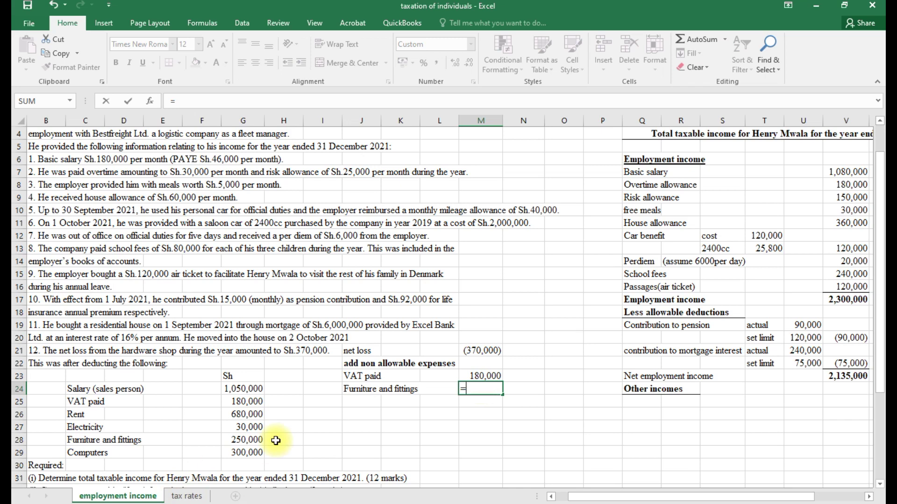
{"action": "left_click", "coordinate": [251, 439]}
{"action": "key", "text": "Return"}
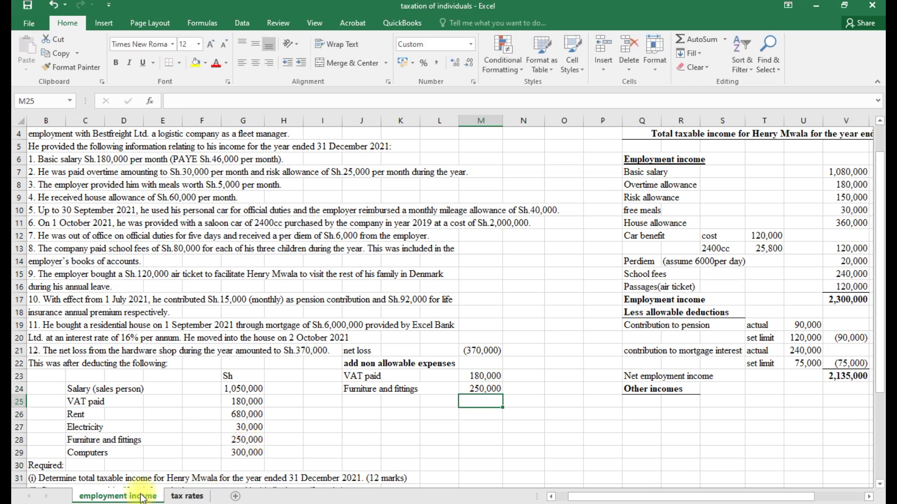
{"action": "left_click", "coordinate": [94, 454]}
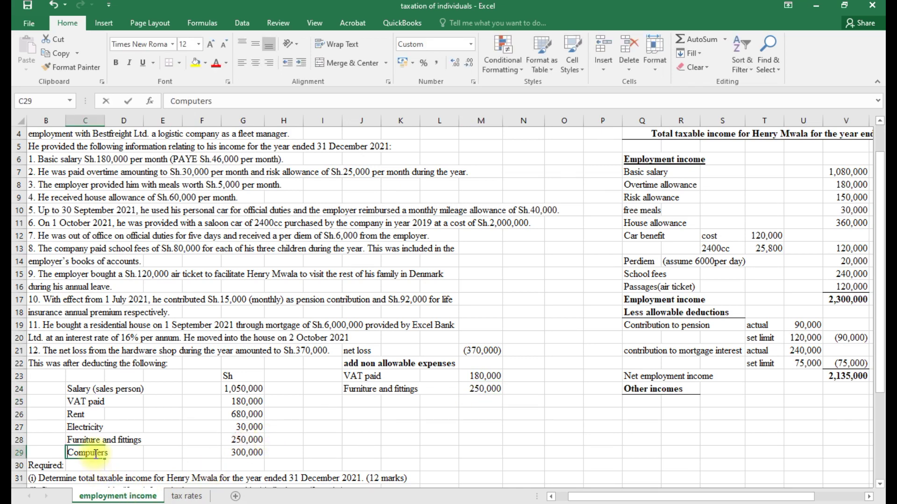
{"action": "type", "text": "="}
{"action": "left_click", "coordinate": [299, 466]}
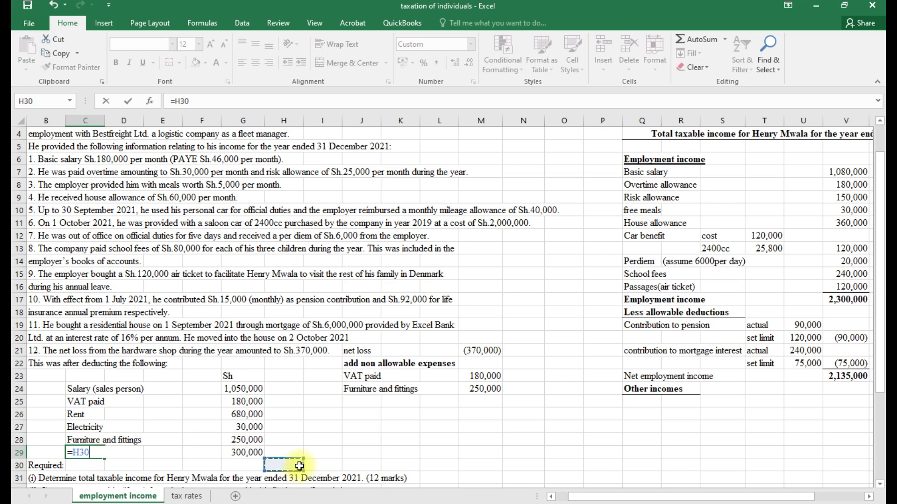
{"action": "key", "text": "ctrl+z"}
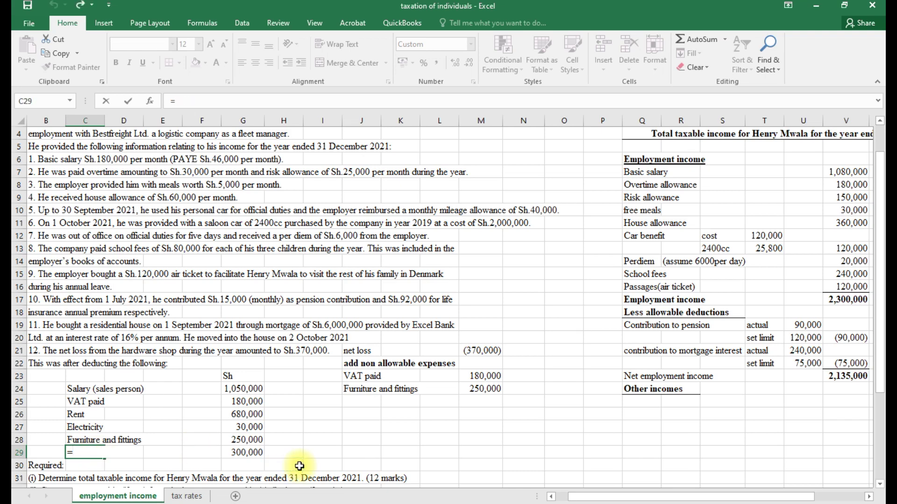
{"action": "left_click", "coordinate": [300, 465]}
{"action": "key", "text": "ctrl+z"}
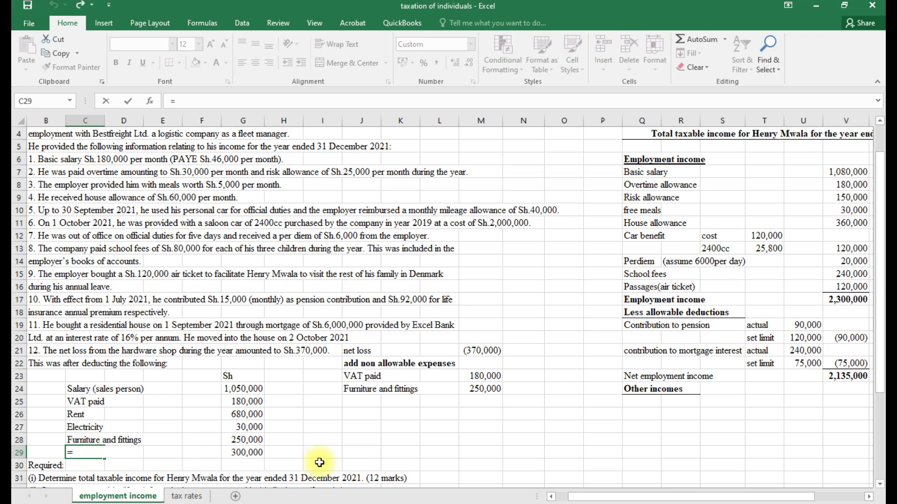
{"action": "left_click", "coordinate": [294, 465]}
{"action": "key", "text": "ctrl+z"}
{"action": "key", "text": "Escape"}
{"action": "left_click", "coordinate": [318, 465]}
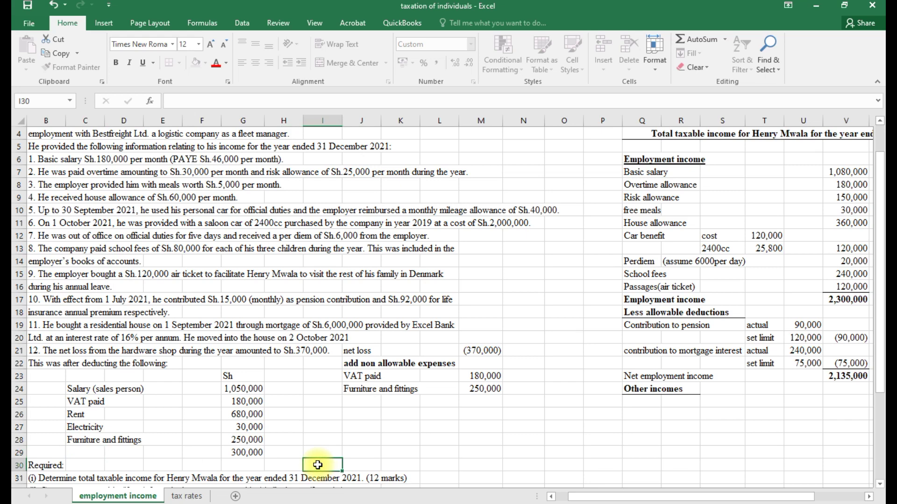
{"action": "left_click", "coordinate": [87, 456]}
{"action": "type", "text": "Computers"}
Add the computers line in row 25, linking the label in J25 to C29 and the amount in M25 to G29
{"action": "left_click", "coordinate": [359, 398]}
{"action": "type", "text": "="}
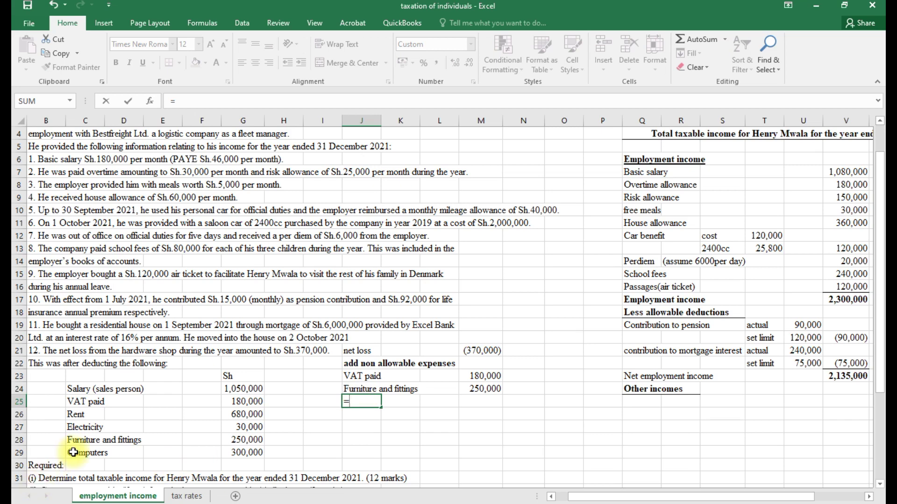
{"action": "left_click", "coordinate": [73, 452]}
{"action": "key", "text": "Return"}
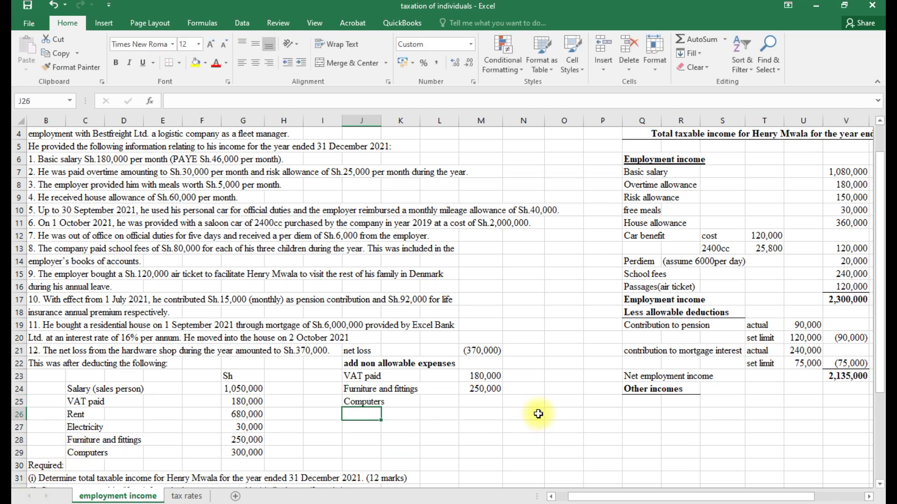
{"action": "left_click", "coordinate": [486, 401]}
{"action": "type", "text": "="}
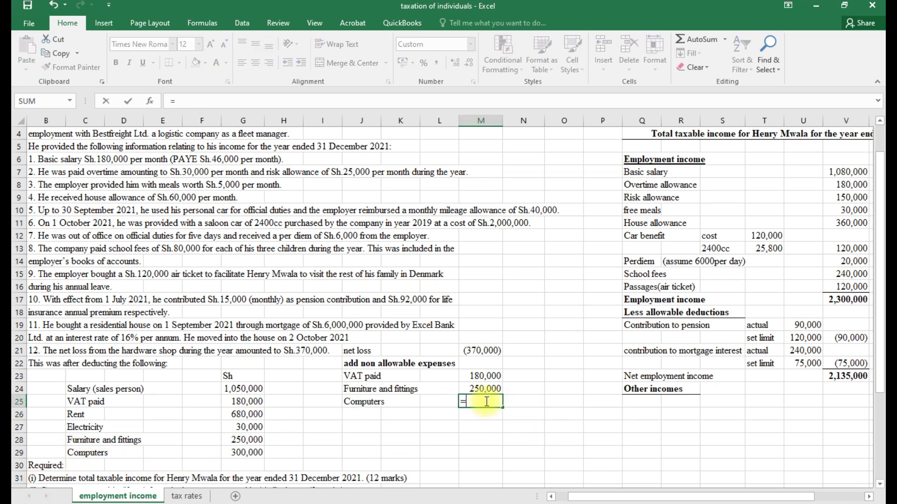
{"action": "left_click", "coordinate": [247, 452]}
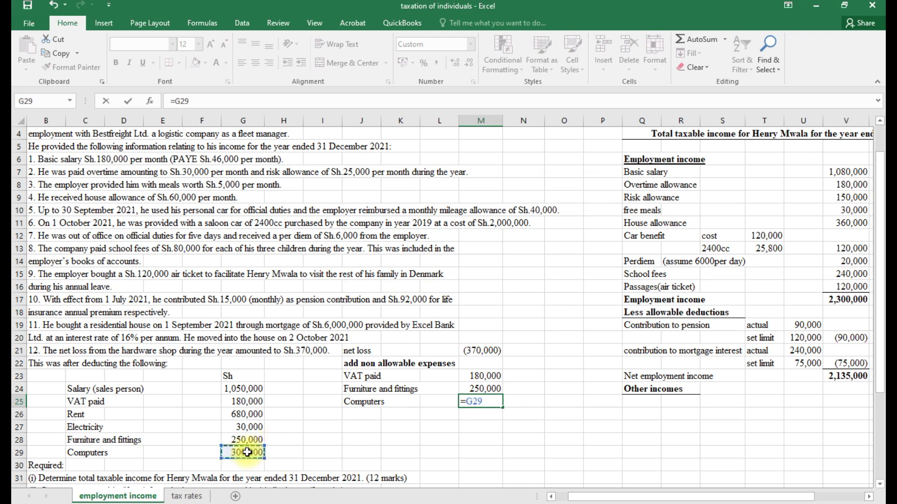
{"action": "key", "text": "Return"}
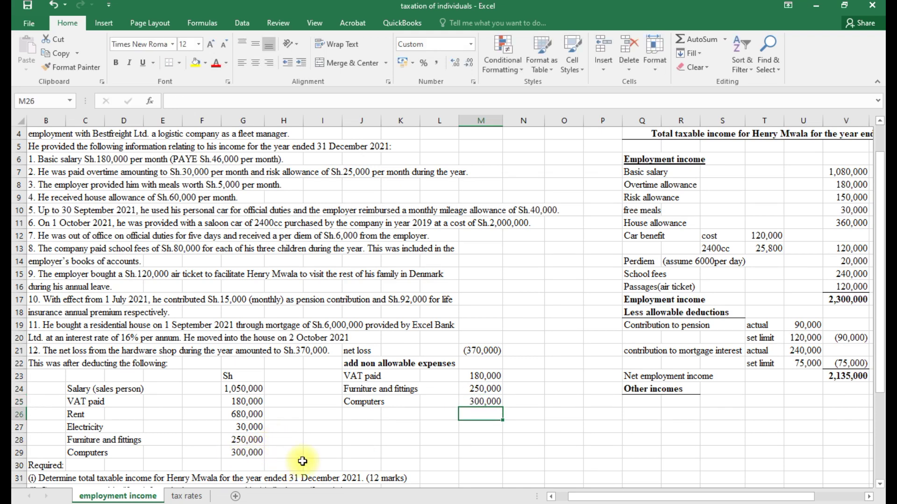
Total the net loss and non allowable expenses in M26 with =SUM(M21:M25) and give the cell a top border
{"action": "key", "text": "alt+equal"}
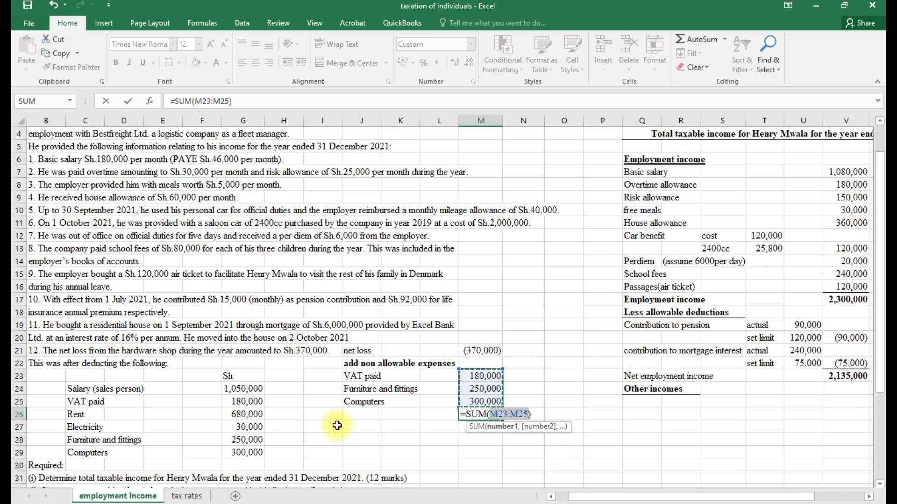
{"action": "left_click_drag", "start_coordinate": [473, 351], "coordinate": [490, 400]}
{"action": "key", "text": "Return"}
{"action": "left_click", "coordinate": [482, 413]}
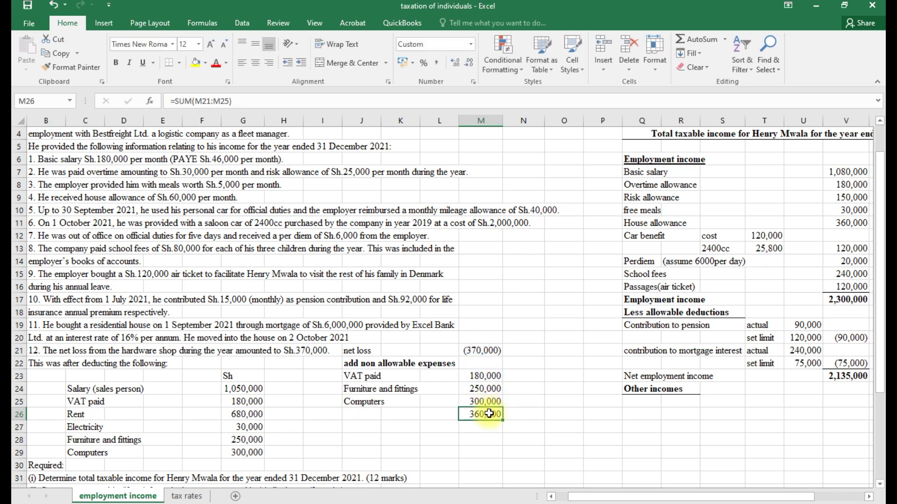
{"action": "left_click", "coordinate": [179, 63]}
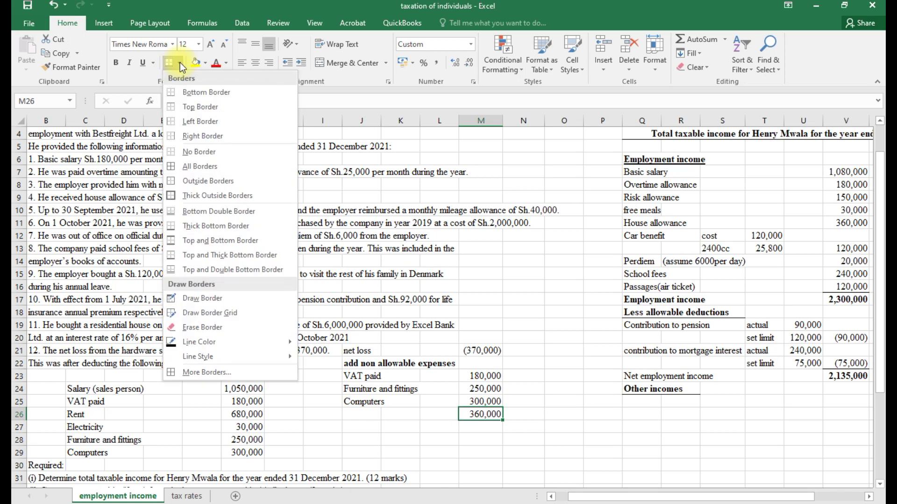
{"action": "left_click", "coordinate": [182, 103]}
Enter the heading "wear and tear" in J27 and link the label in J28 to the furniture and fittings label in J24
{"action": "left_click", "coordinate": [356, 425]}
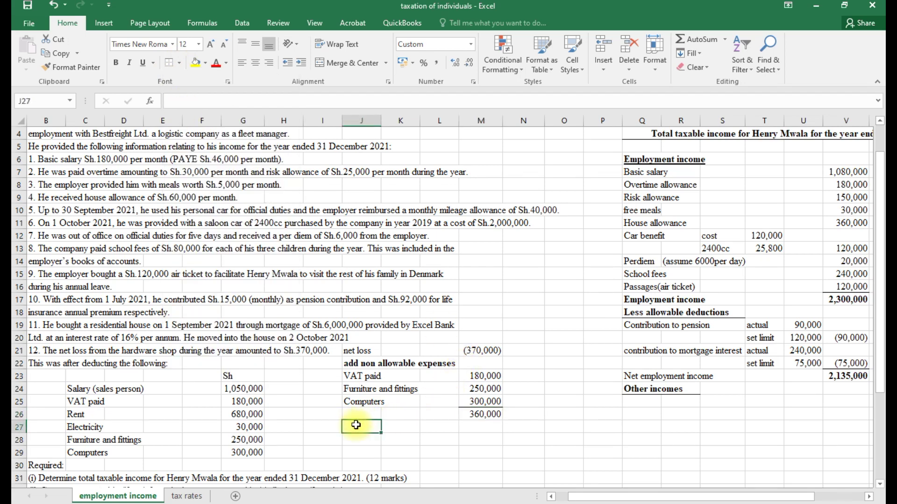
{"action": "type", "text": "wear and tear"}
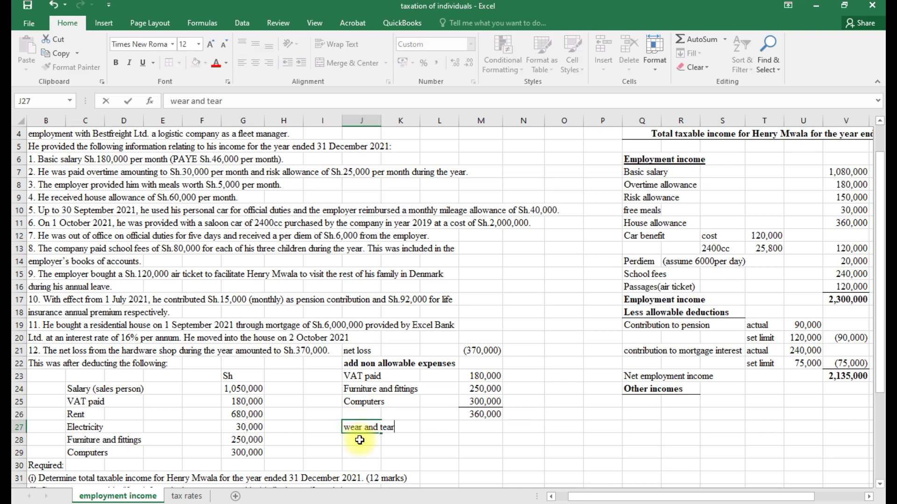
{"action": "left_click", "coordinate": [361, 440]}
{"action": "type", "text": "="}
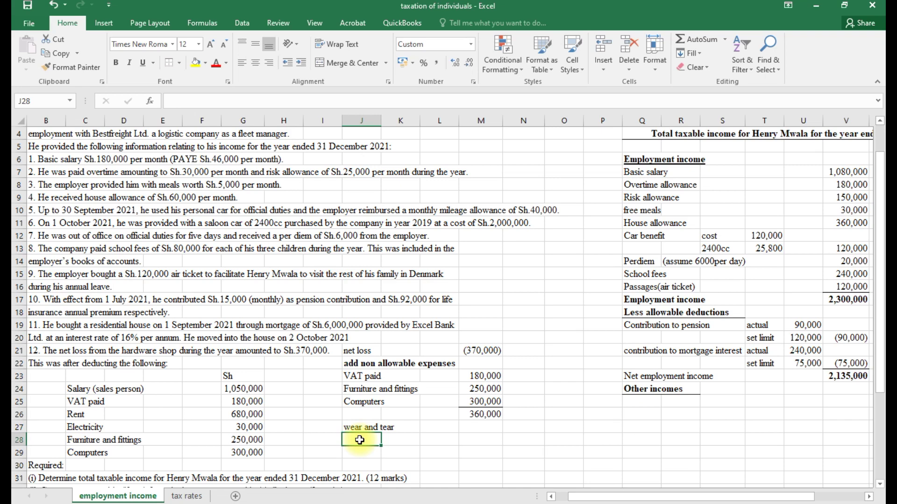
{"action": "left_click", "coordinate": [358, 389]}
{"action": "key", "text": "Return"}
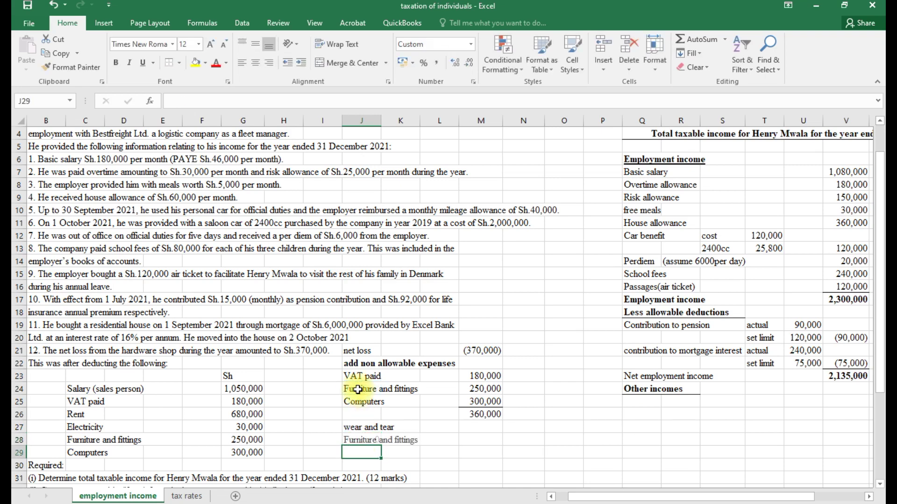
Calculate the furniture and fittings wear and tear deduction in M28 as =-M24*.1
{"action": "left_click", "coordinate": [474, 441]}
{"action": "type", "text": "="}
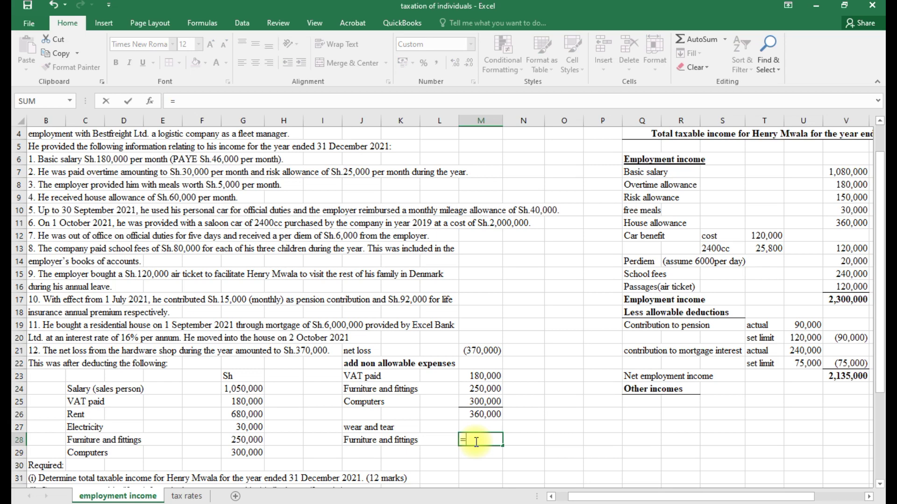
{"action": "type", "text": "-"}
{"action": "left_click", "coordinate": [480, 389]}
{"action": "type", "text": "*"}
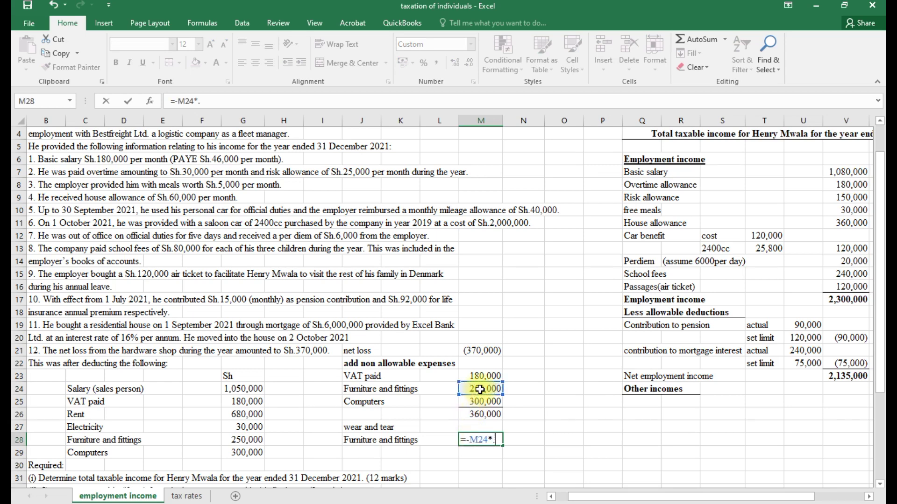
{"action": "type", "text": ".1"}
{"action": "key", "text": "Return"}
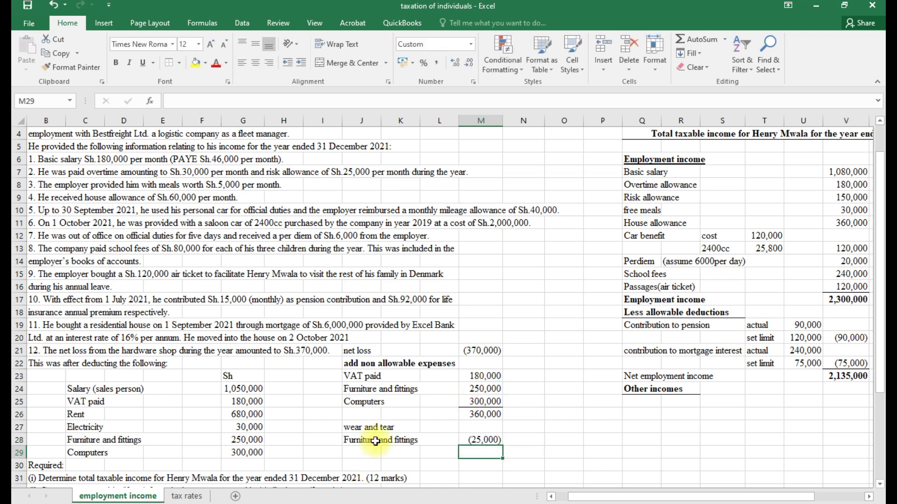
Add the computers wear and tear line in row 29, linking J29 to J25 and calculating M29 as -M25*.25
{"action": "left_click", "coordinate": [367, 453]}
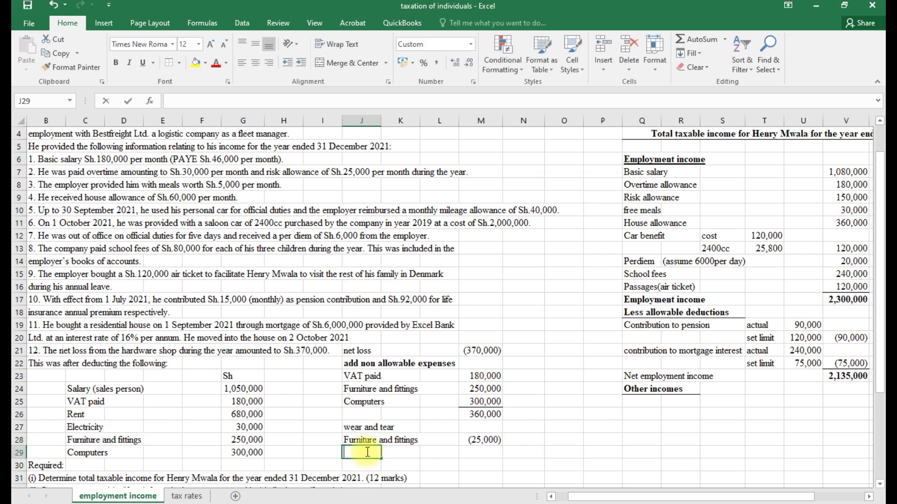
{"action": "type", "text": "="}
{"action": "left_click", "coordinate": [350, 401]}
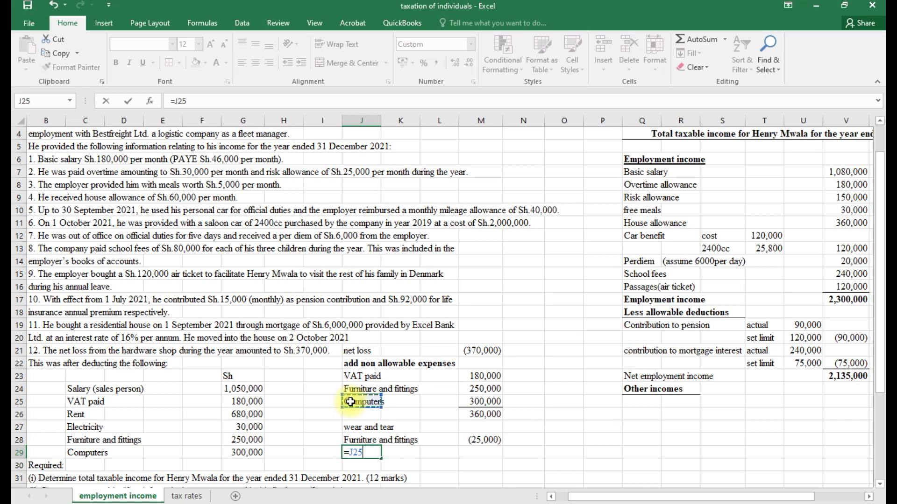
{"action": "key", "text": "Return"}
{"action": "left_click", "coordinate": [490, 454]}
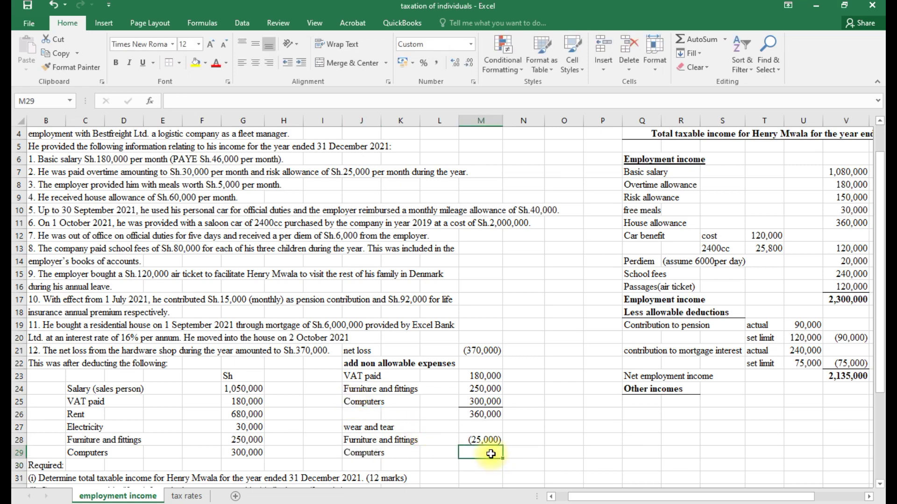
{"action": "type", "text": "-"}
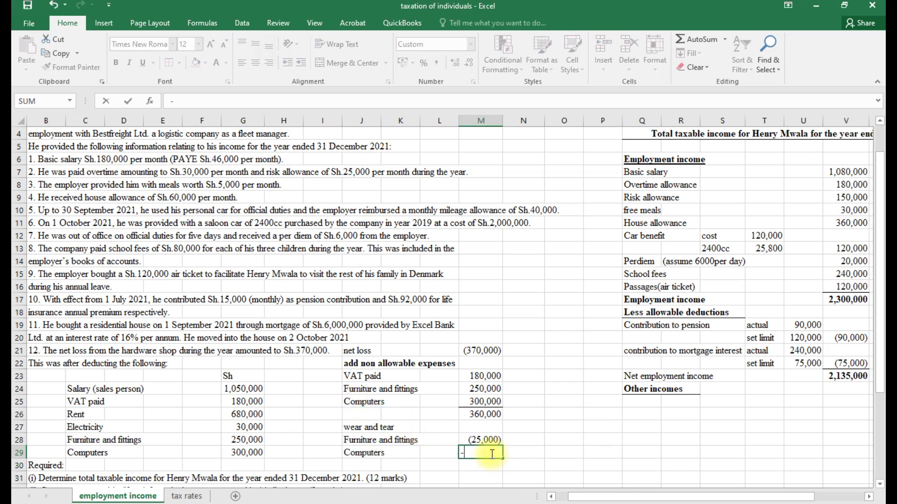
{"action": "left_click", "coordinate": [489, 403]}
{"action": "type", "text": "*"}
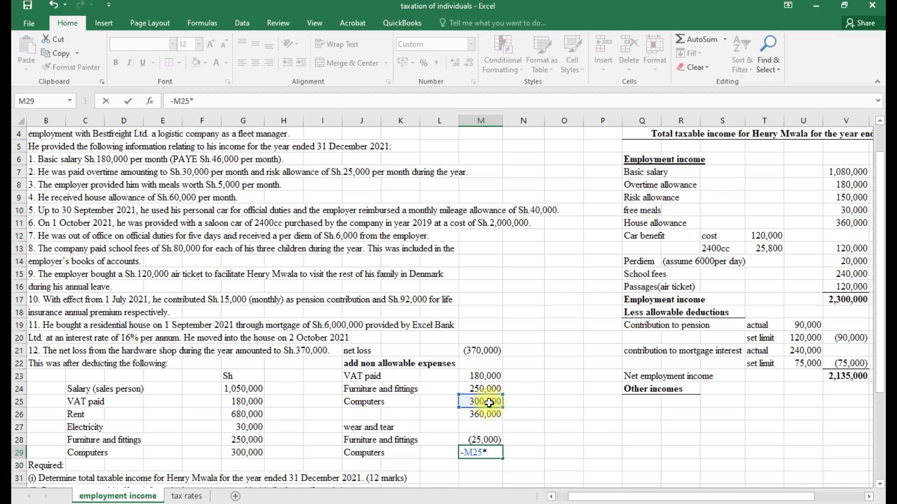
{"action": "type", "text": ".25"}
{"action": "key", "text": "Return"}
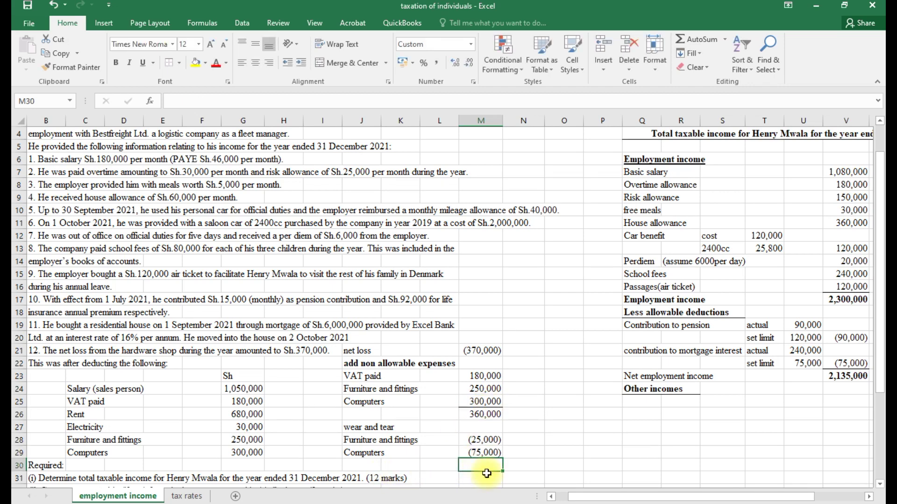
Calculate the hardware shop result after wear and tear in M30 with =SUM(M26:M29)
{"action": "key", "text": "alt+equal"}
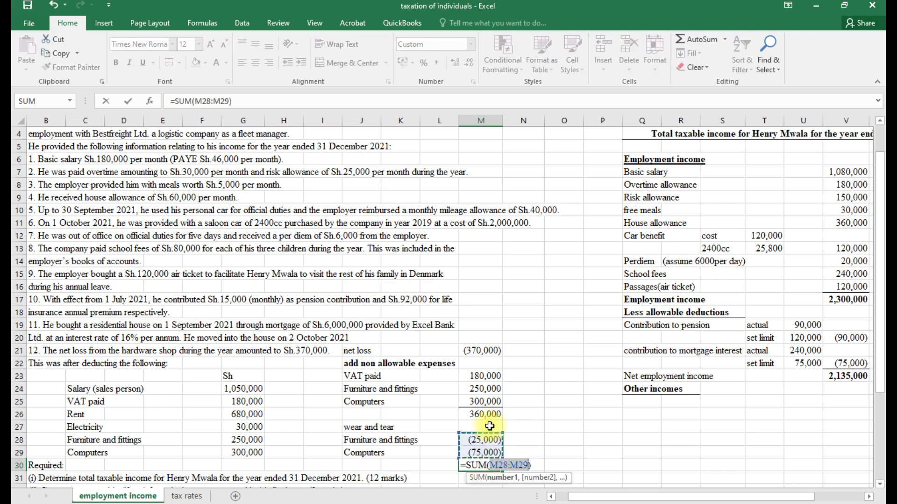
{"action": "left_click_drag", "start_coordinate": [488, 415], "coordinate": [495, 452]}
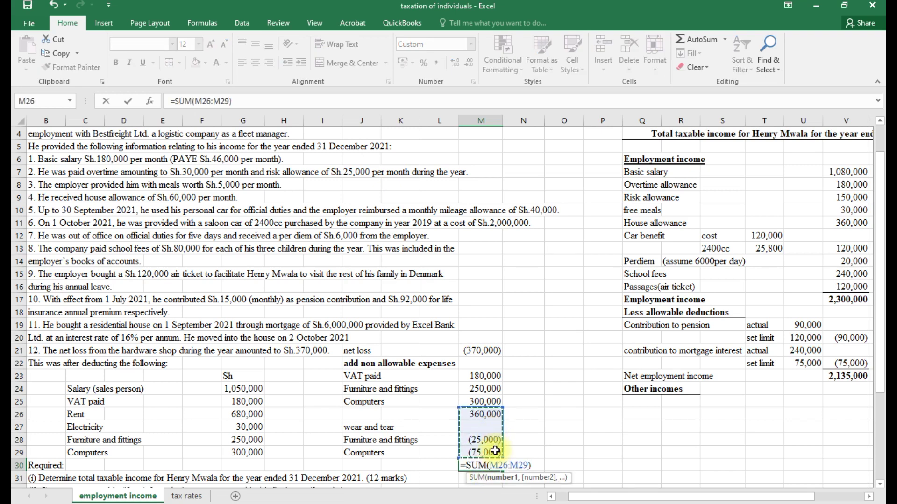
{"action": "key", "text": "Return"}
{"action": "left_click", "coordinate": [485, 452]}
{"action": "left_click", "coordinate": [487, 468]}
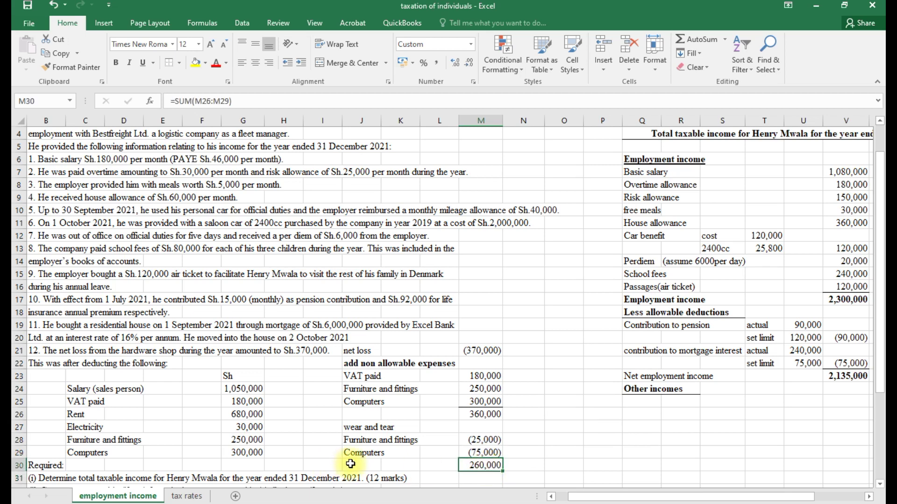
Label the hardware shop result in J30 as "adjusted taxable income"
{"action": "left_click", "coordinate": [365, 464]}
{"action": "type", "text": "adjuste"}
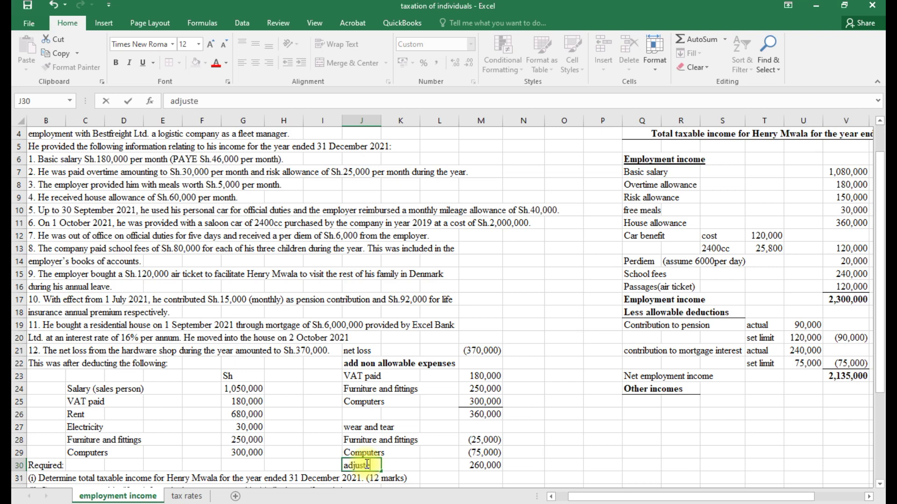
{"action": "type", "text": "d taxable income"}
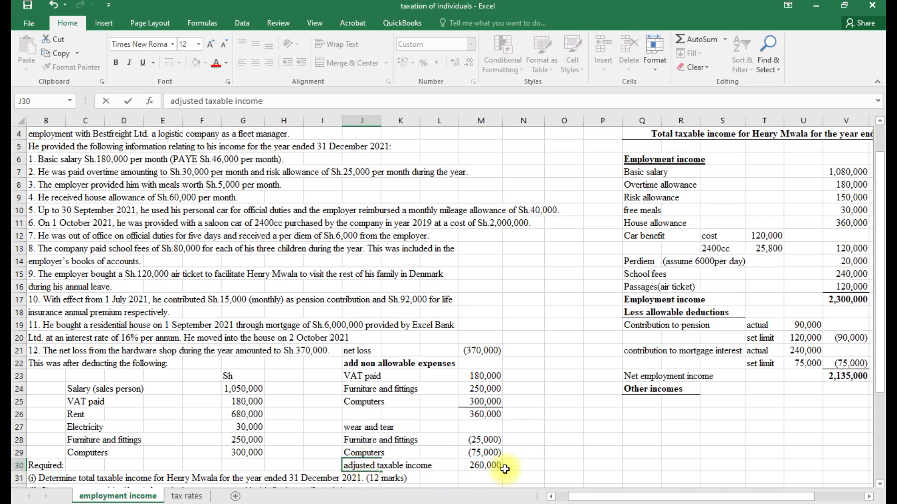
Give the adjusted taxable income figure in M30 a top and double bottom border and make it bold
{"action": "left_click", "coordinate": [491, 466]}
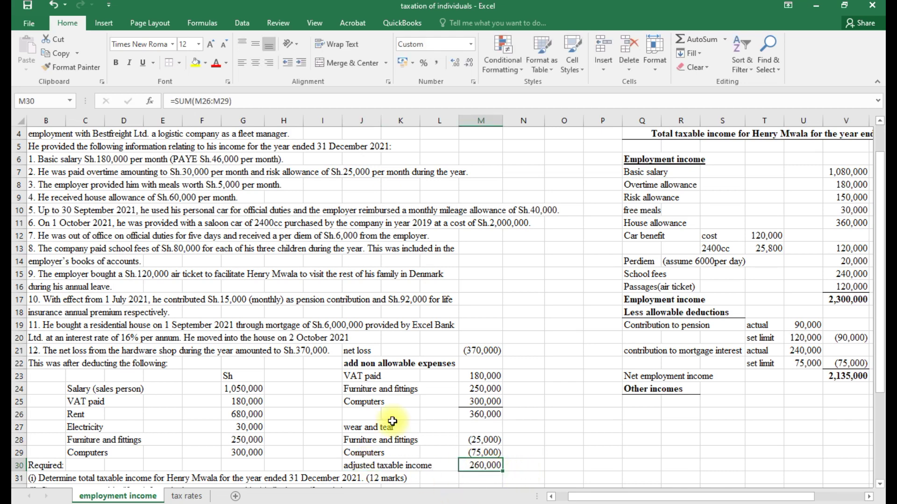
{"action": "left_click", "coordinate": [178, 63]}
{"action": "left_click", "coordinate": [209, 256]}
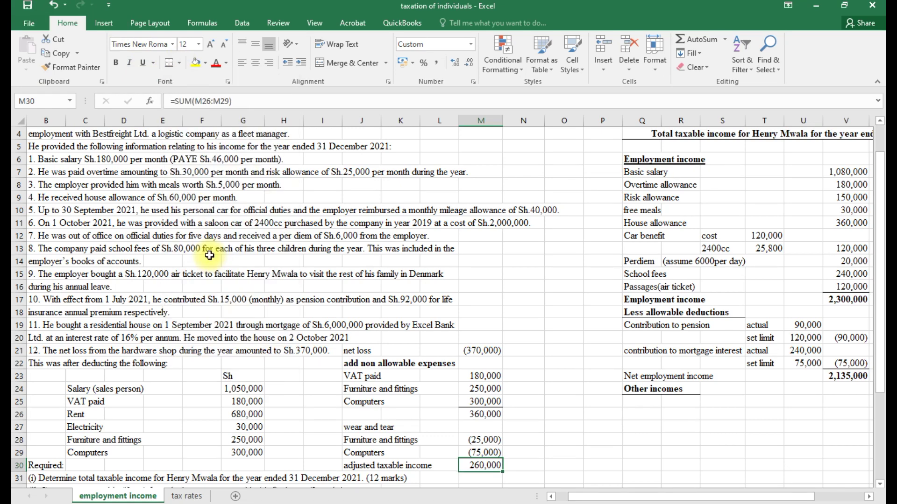
{"action": "key", "text": "ctrl+b"}
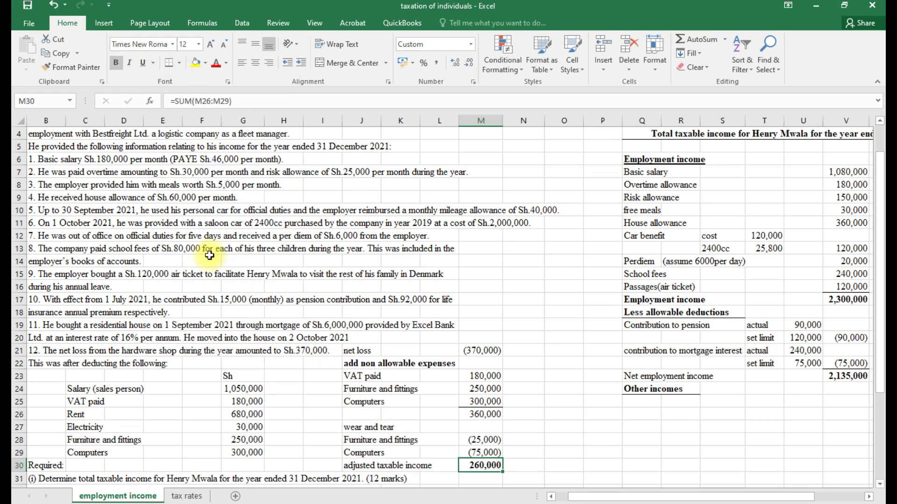
{"action": "left_click", "coordinate": [532, 464]}
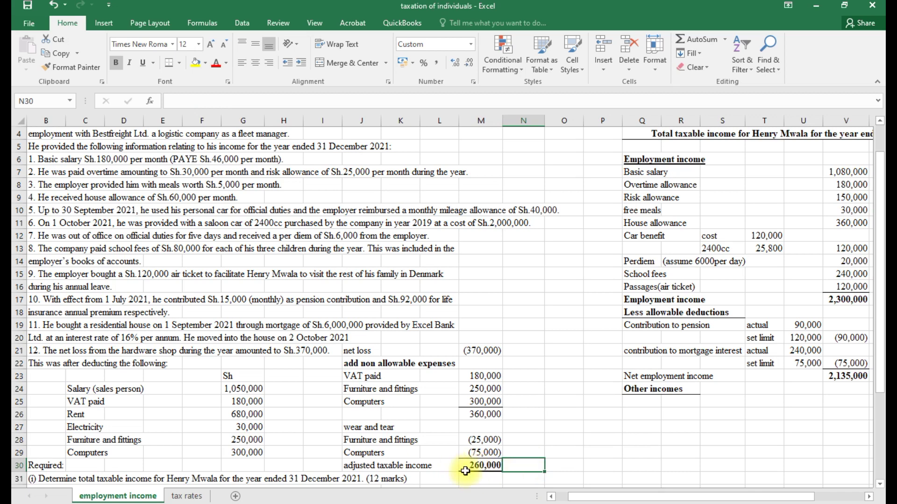
Enter the label "Business income(hardware income)" in Q25 under the Other incomes heading
{"action": "left_click", "coordinate": [643, 402]}
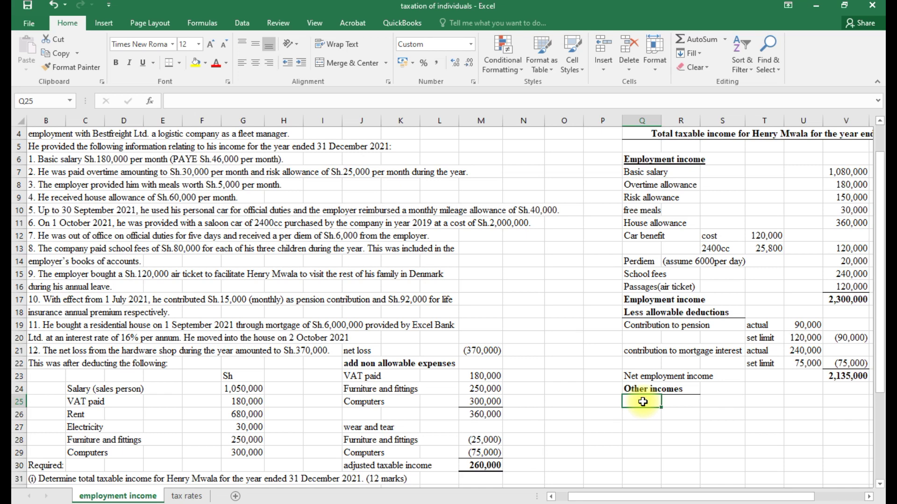
{"action": "type", "text": "busine"}
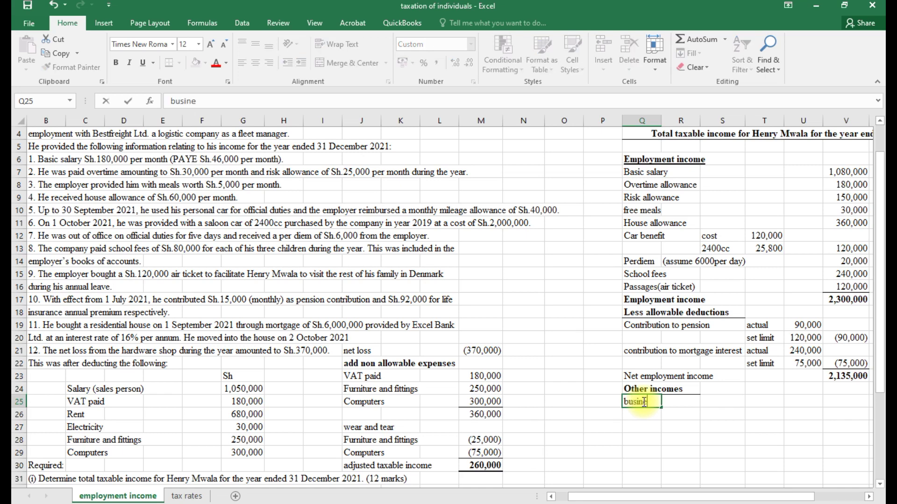
{"action": "key", "text": "BackSpace"}
{"action": "key", "text": "BackSpace"}
{"action": "key", "text": "BackSpace"}
{"action": "key", "text": "BackSpace"}
{"action": "key", "text": "BackSpace"}
{"action": "key", "text": "BackSpace"}
{"action": "key", "text": "BackSpace"}
{"action": "type", "text": "ncome(har"}
{"action": "type", "text": "de"}
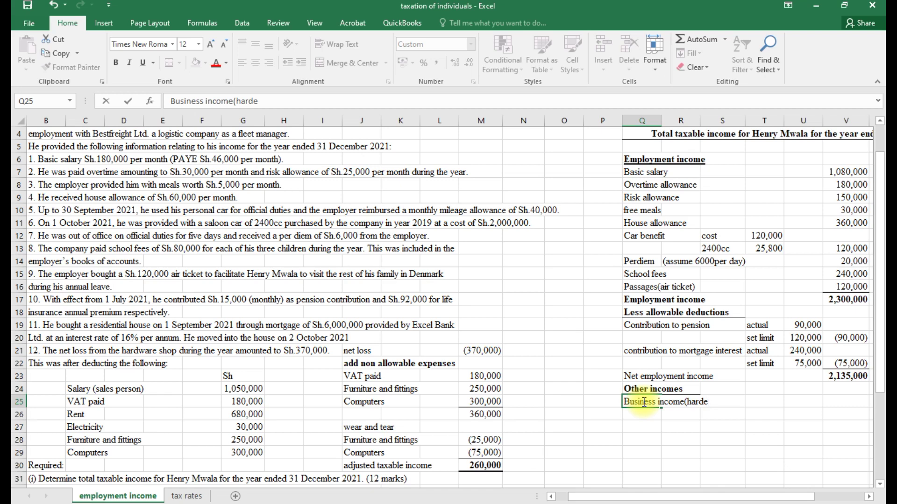
{"action": "key", "text": "BackSpace"}
{"action": "type", "text": "ware income"}
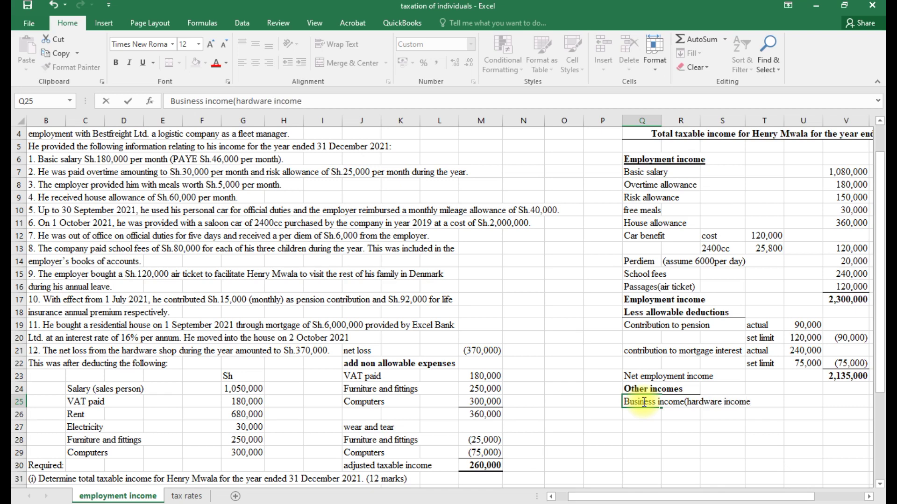
{"action": "type", "text": ")"}
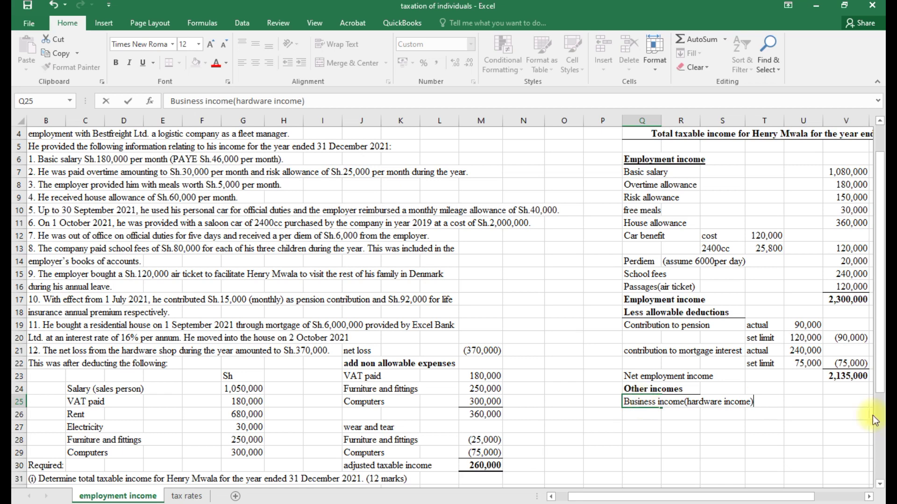
Link the business income amount in V25 to the adjusted taxable income in M30
{"action": "left_click", "coordinate": [840, 402]}
{"action": "type", "text": "="}
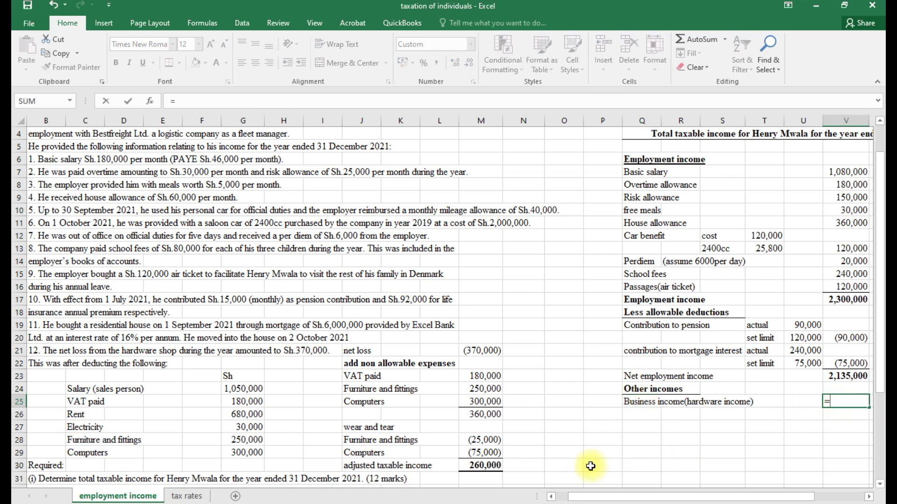
{"action": "left_click", "coordinate": [475, 467]}
{"action": "key", "text": "Return"}
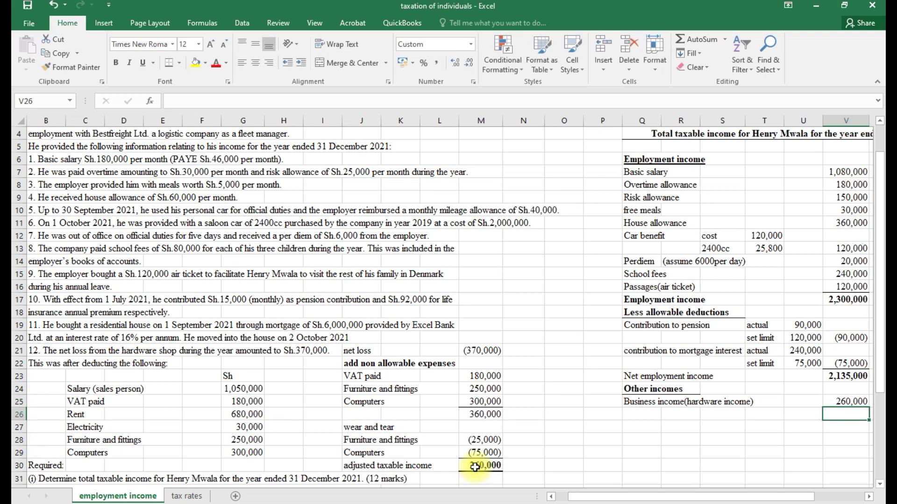
Add the line "Total taxable income" in Q26 and calculate its amount in V26 with =SUM(V23:V25)
{"action": "left_click", "coordinate": [644, 417]}
{"action": "type", "text": "Total tax"}
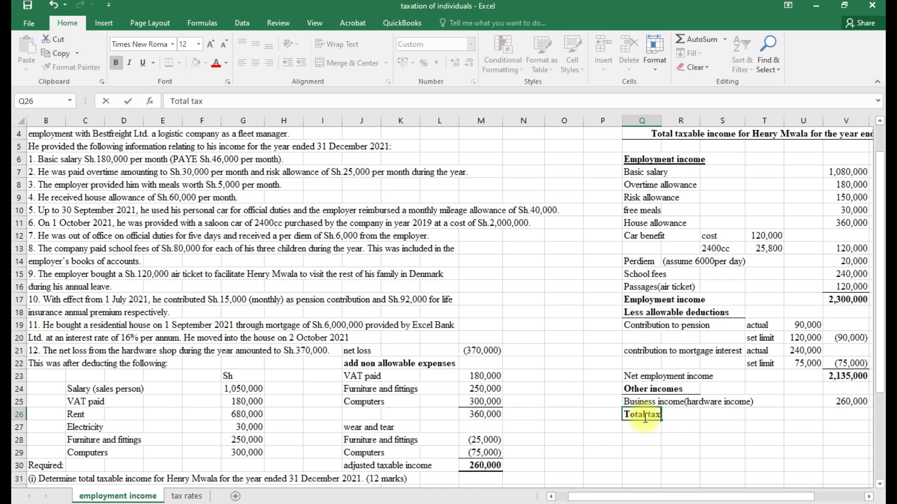
{"action": "type", "text": "able income"}
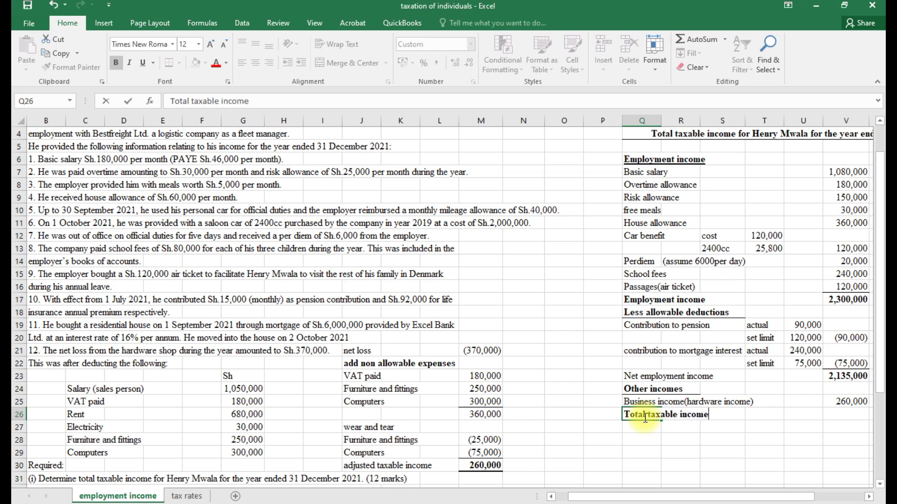
{"action": "left_click", "coordinate": [849, 414]}
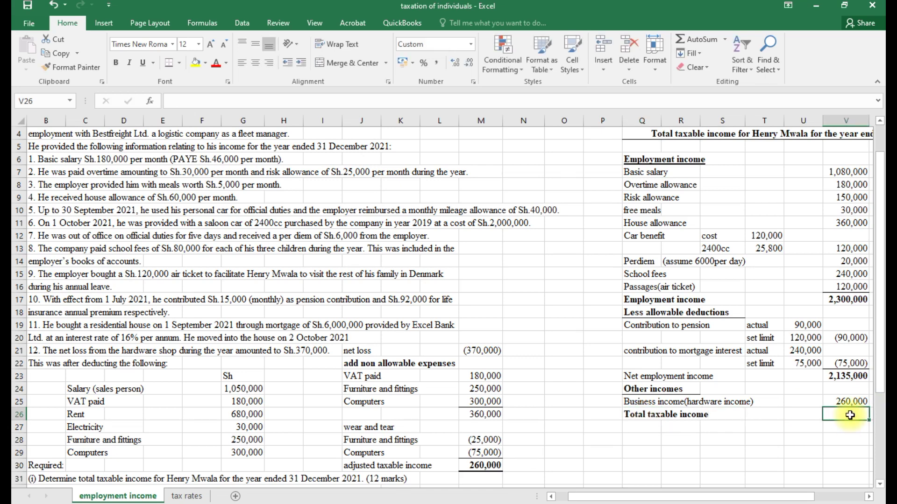
{"action": "type", "text": "=sum("}
{"action": "left_click", "coordinate": [850, 378]}
{"action": "left_click_drag", "start_coordinate": [851, 383], "coordinate": [853, 404]}
{"action": "key", "text": "Return"}
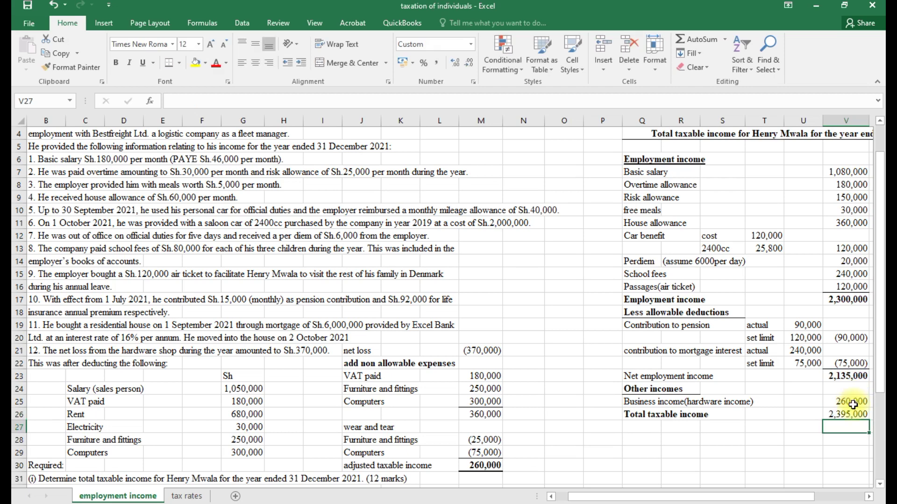
Format the total taxable income in V26 as bold with a top and double bottom border
{"action": "left_click", "coordinate": [849, 414]}
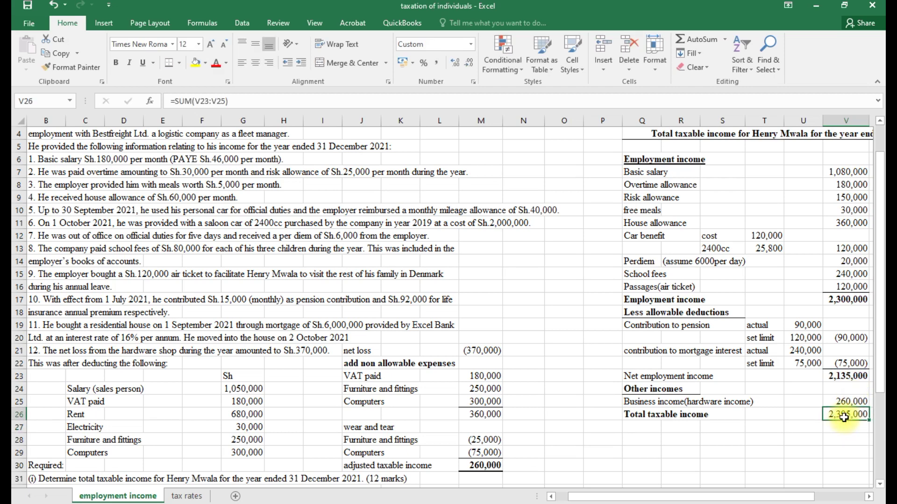
{"action": "left_click", "coordinate": [170, 63]}
{"action": "key", "text": "ctrl+b"}
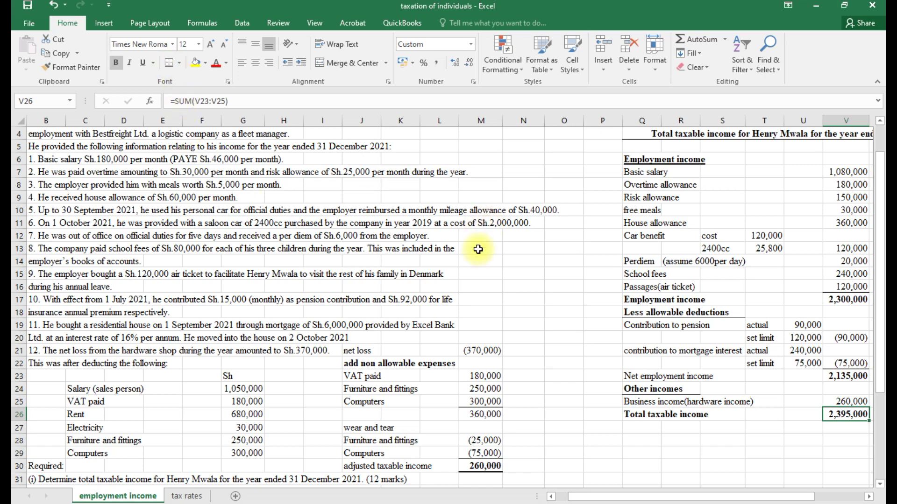
Link Q28 to B32 so it repeats requirement (ii) on computing tax payable as the heading of the next section
{"action": "left_click_drag", "start_coordinate": [576, 497], "coordinate": [582, 498]}
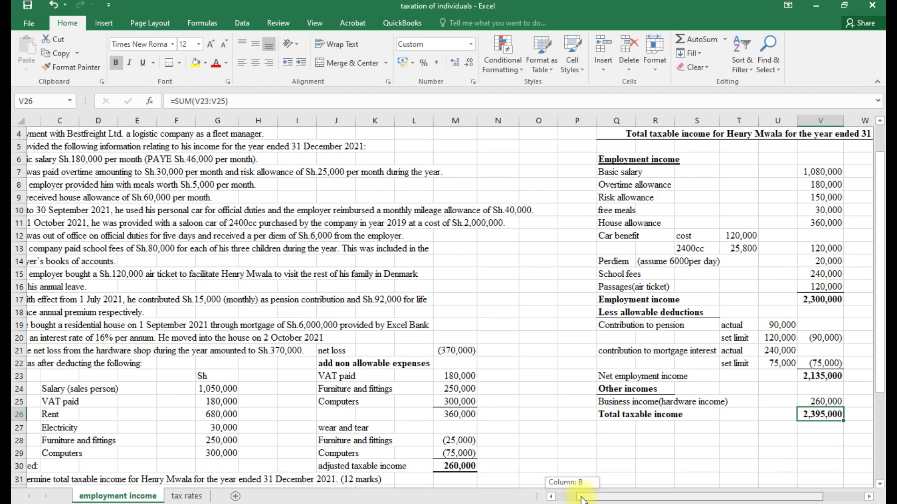
{"action": "left_click_drag", "start_coordinate": [582, 499], "coordinate": [586, 498]}
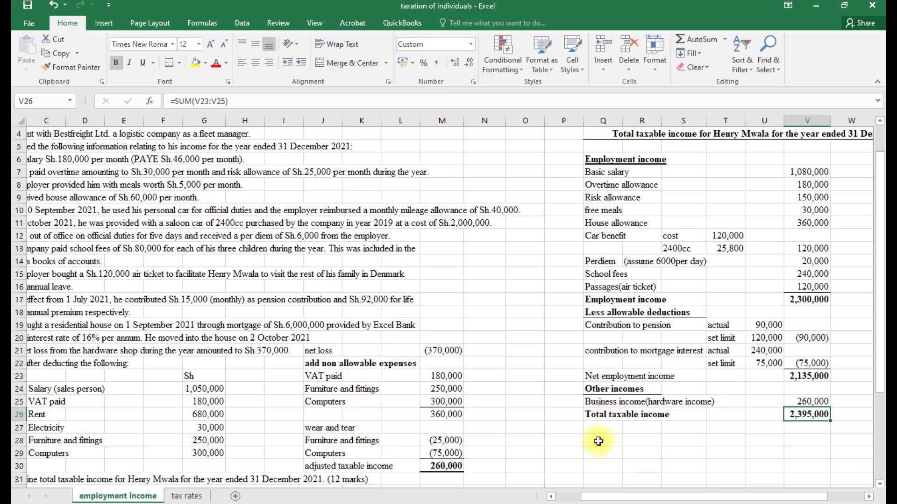
{"action": "left_click", "coordinate": [596, 442]}
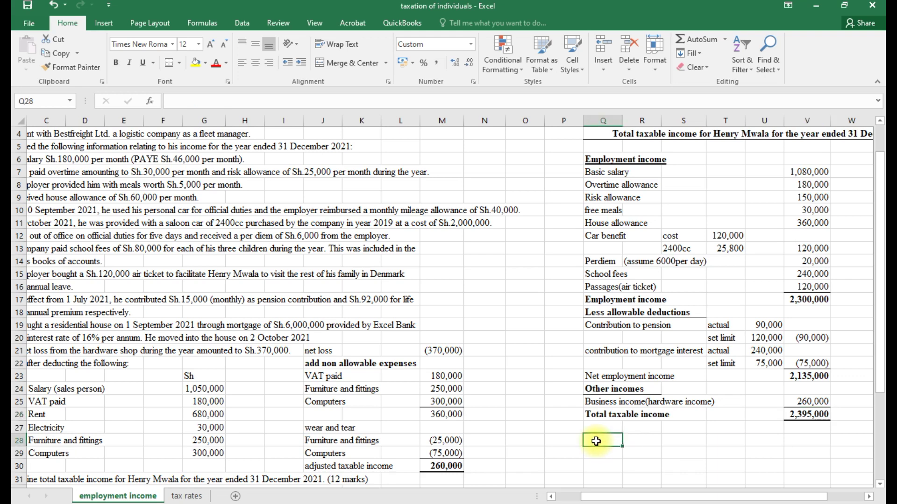
{"action": "type", "text": "="}
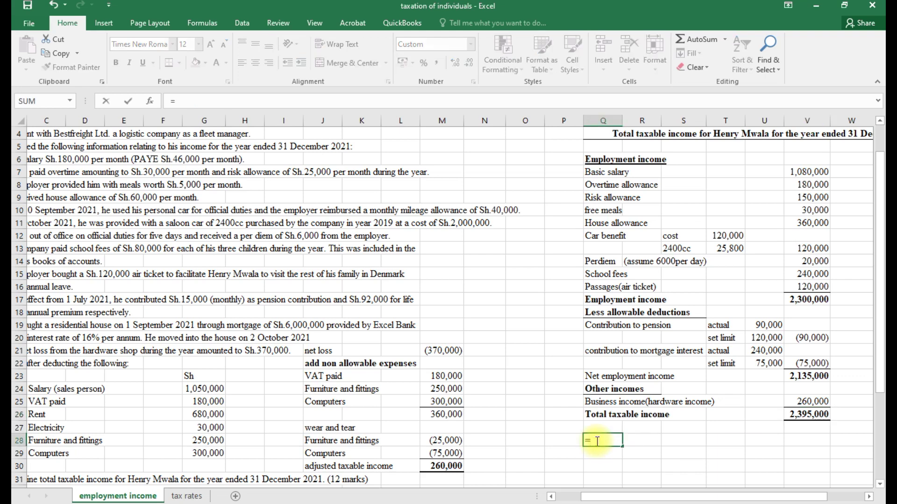
{"action": "left_click", "coordinate": [552, 498]}
{"action": "left_click", "coordinate": [551, 497]}
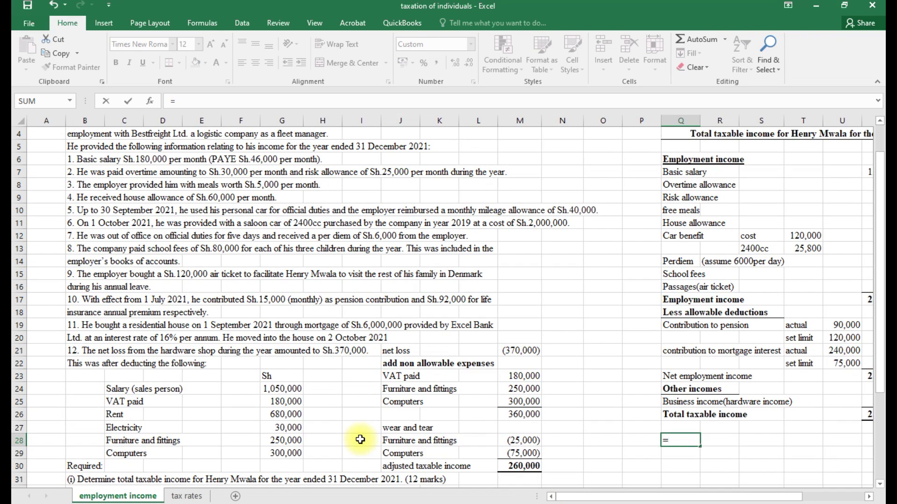
{"action": "scroll", "coordinate": [345, 440], "scroll_direction": "down", "scroll_amount": 1}
{"action": "left_click", "coordinate": [81, 456]}
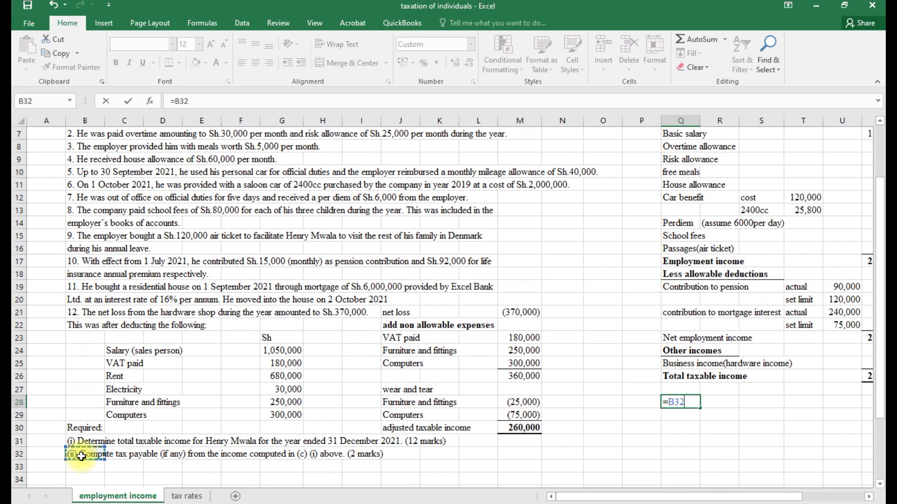
{"action": "key", "text": "Return"}
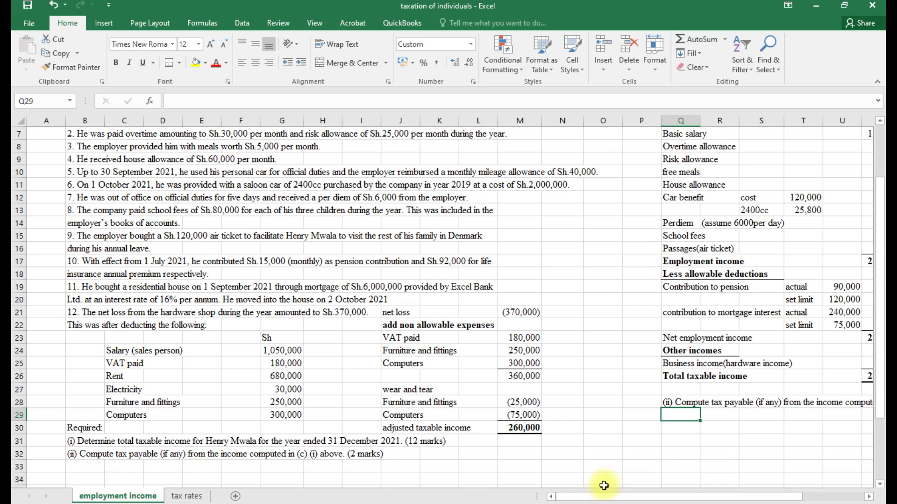
Enter the label "1st" in Q30 for the first tax band
{"action": "left_click_drag", "start_coordinate": [577, 499], "coordinate": [589, 498]}
{"action": "left_click", "coordinate": [649, 430]}
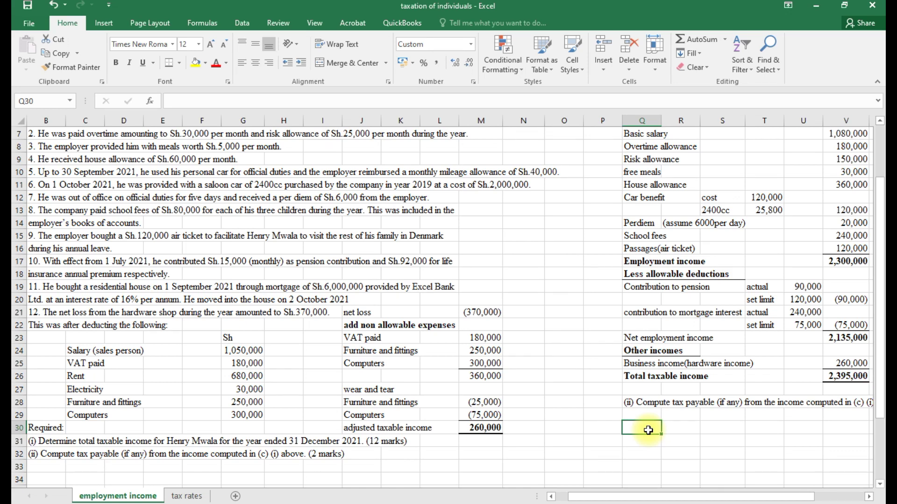
{"action": "type", "text": "1st"}
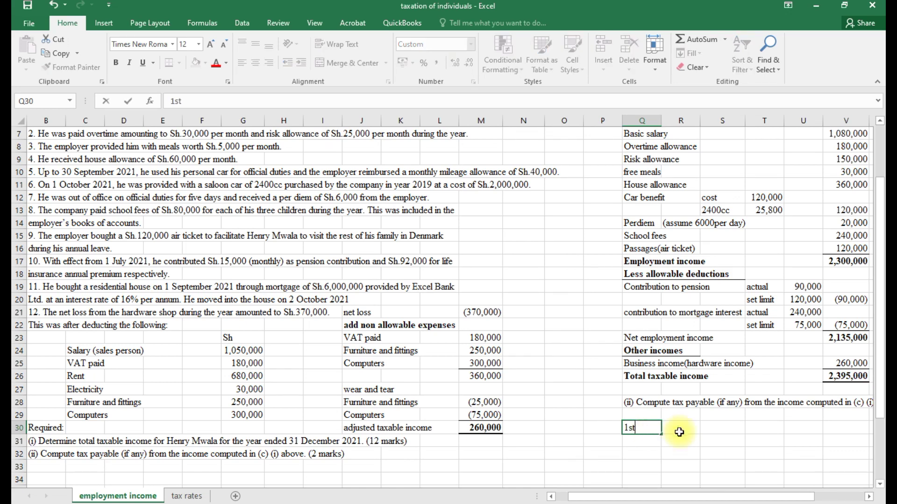
{"action": "left_click", "coordinate": [710, 427]}
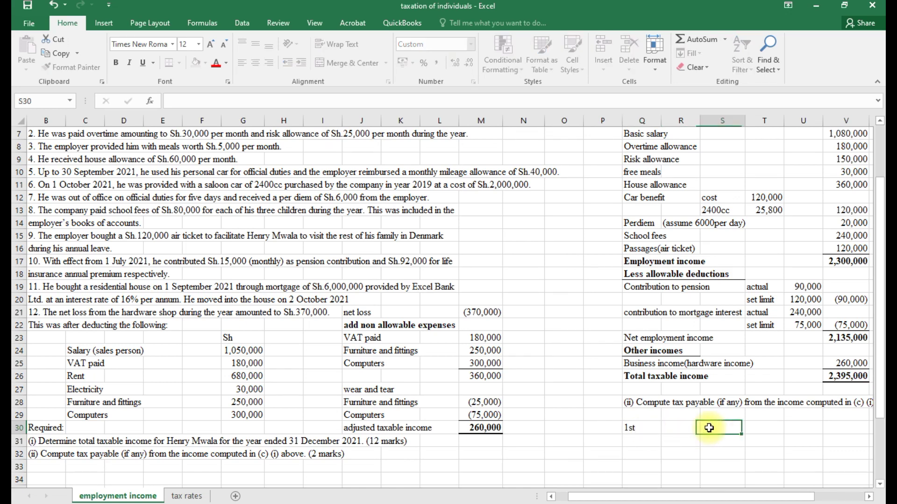
Check the 2021 tax rates and calculate the first band's tax in T30 with =288000*0.1*6/12
{"action": "left_click", "coordinate": [761, 428]}
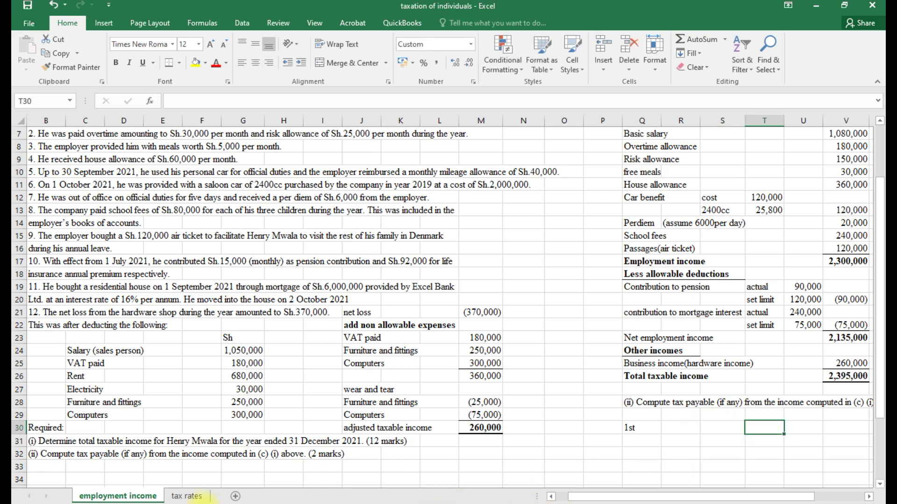
{"action": "left_click", "coordinate": [187, 496]}
{"action": "scroll", "coordinate": [218, 387], "scroll_direction": "up", "scroll_amount": 4}
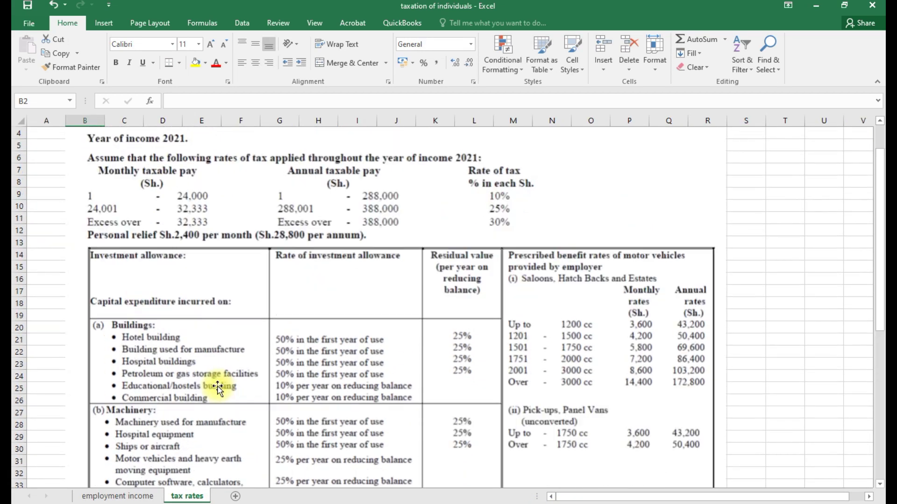
{"action": "scroll", "coordinate": [219, 388], "scroll_direction": "up", "scroll_amount": 1}
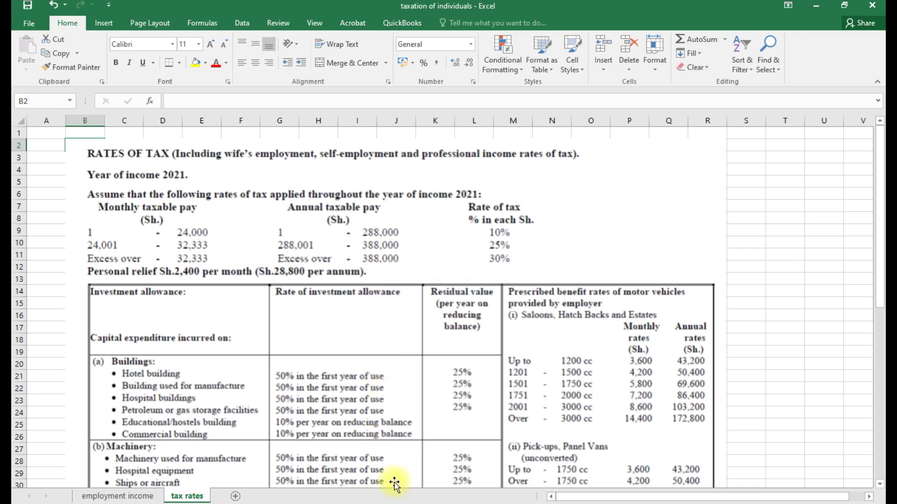
{"action": "mouse_move", "coordinate": [351, 503]}
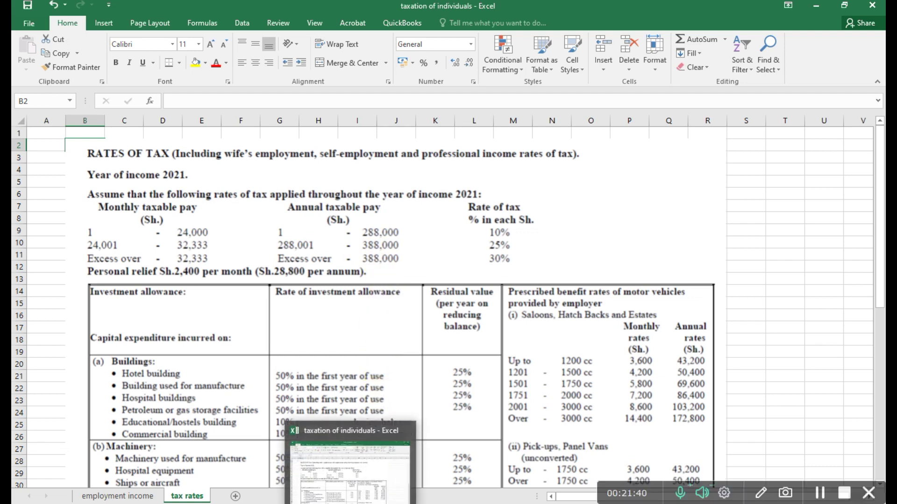
{"action": "left_click", "coordinate": [117, 496]}
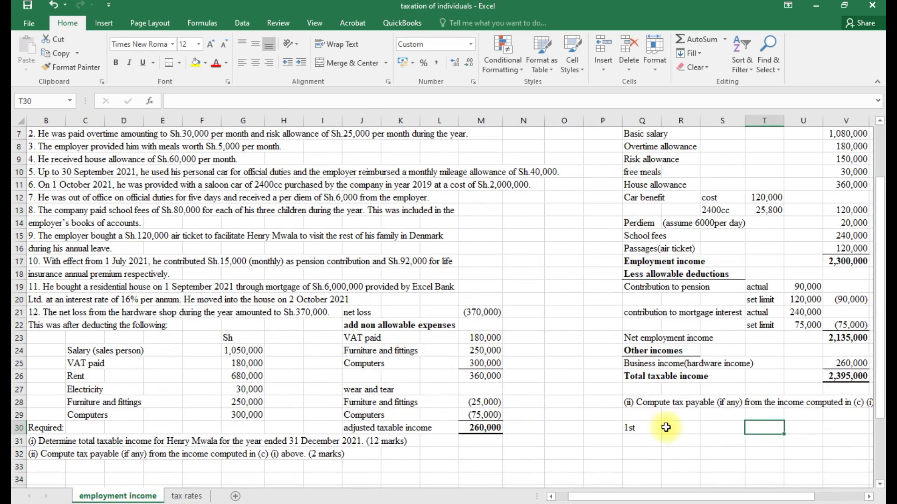
{"action": "type", "text": "=288000"}
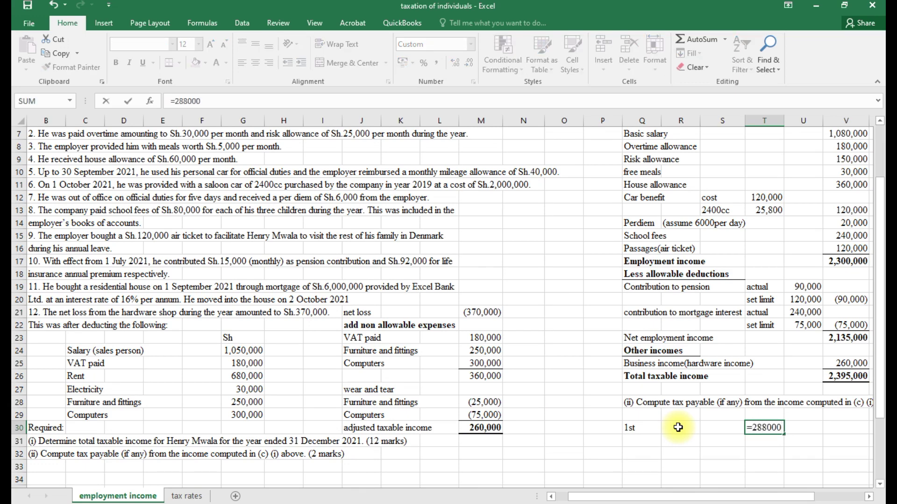
{"action": "type", "text": "*0.1*6/12"}
{"action": "key", "text": "Return"}
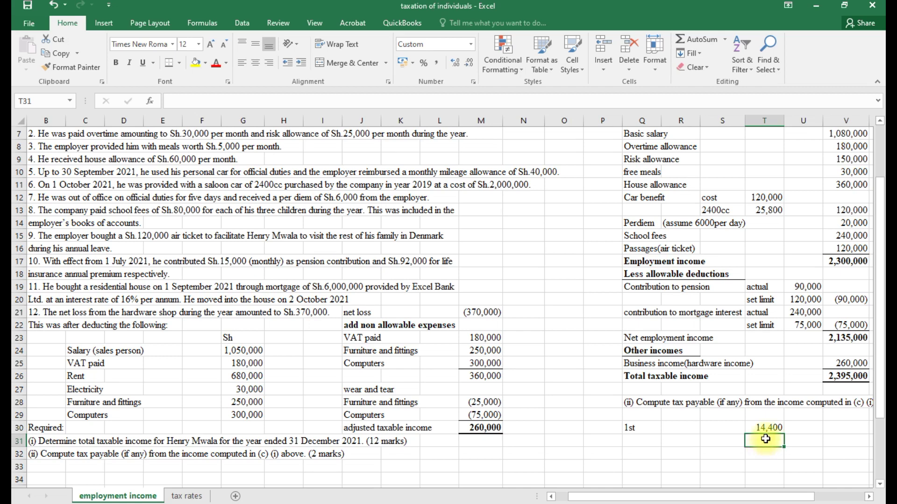
Label Q31 "2nd" and calculate the second band's tax in T31 with =100000*.25*6/12, consulting the tax rates sheet
{"action": "left_click", "coordinate": [641, 439]}
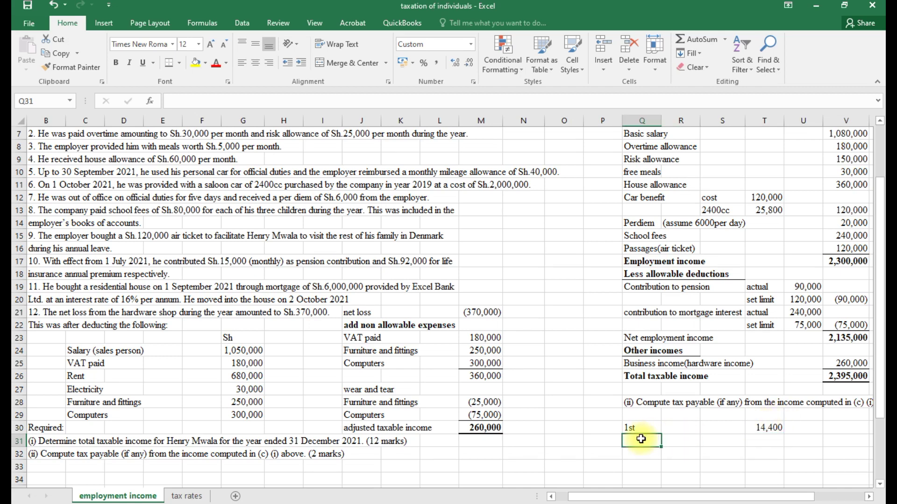
{"action": "type", "text": "2nd"}
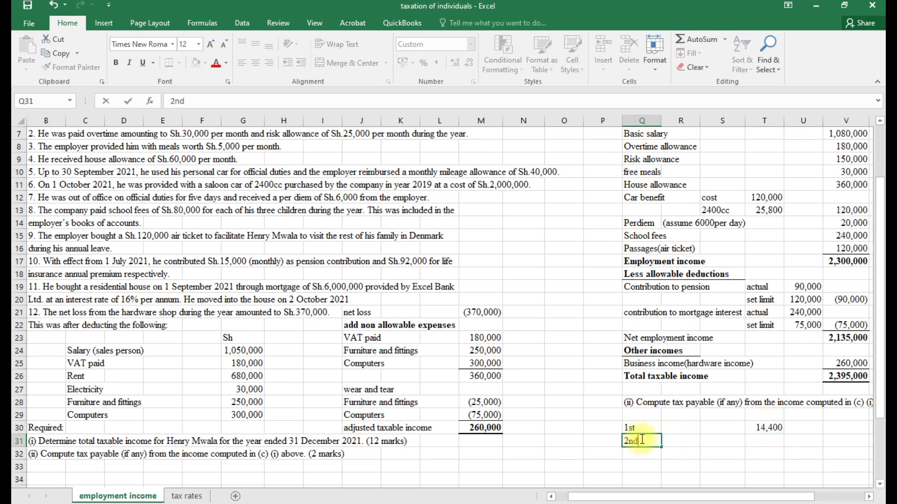
{"action": "left_click", "coordinate": [195, 498]}
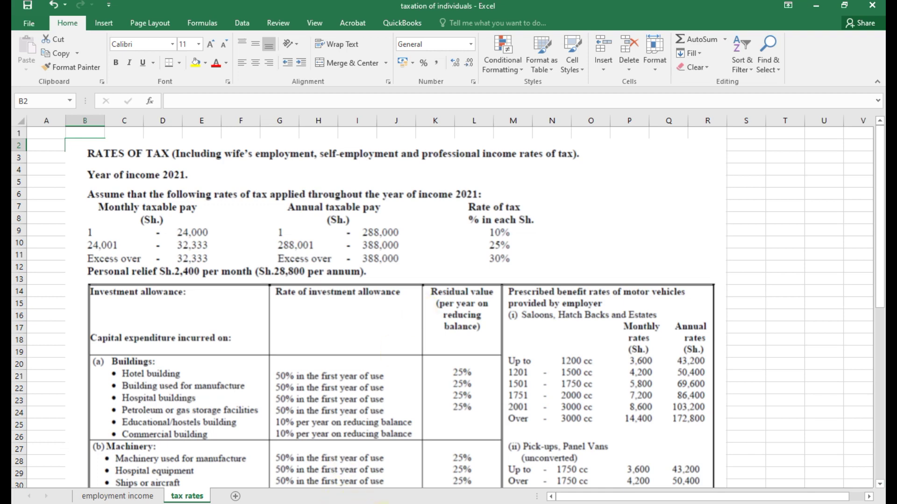
{"action": "left_click", "coordinate": [117, 496]}
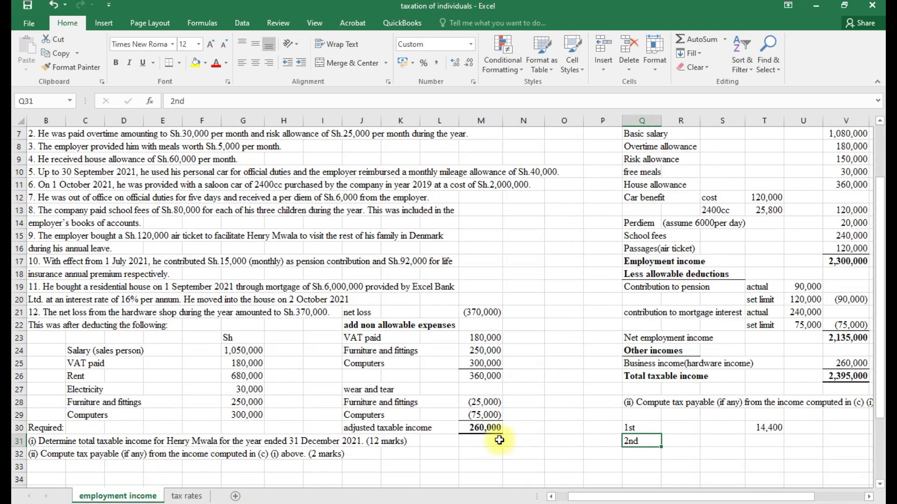
{"action": "left_click", "coordinate": [748, 442]}
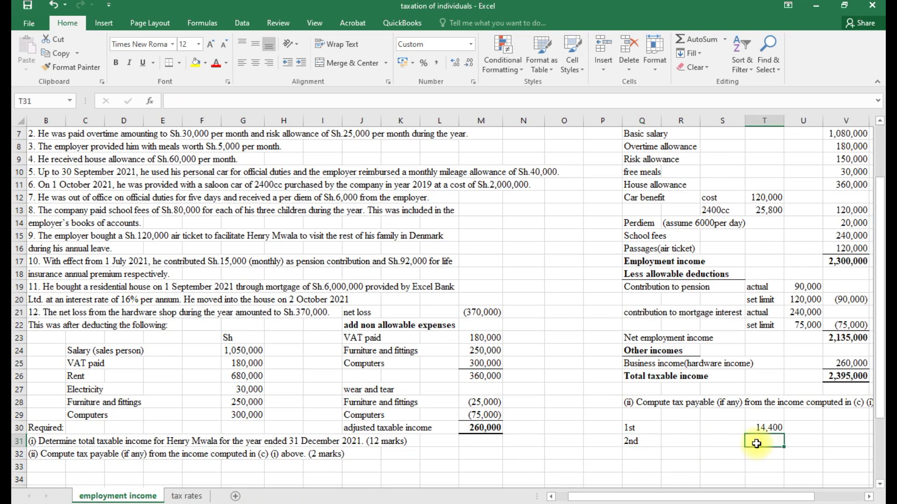
{"action": "type", "text": "=100000"}
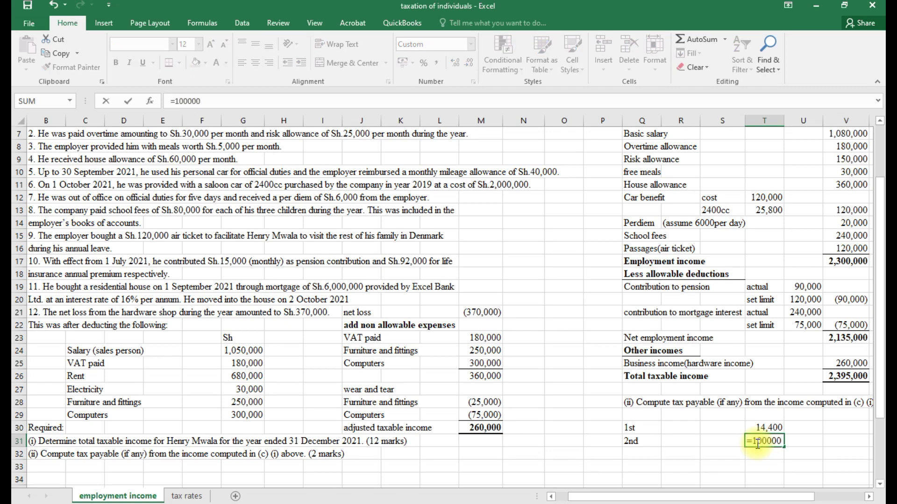
{"action": "type", "text": "*.25*6/12"}
{"action": "key", "text": "Return"}
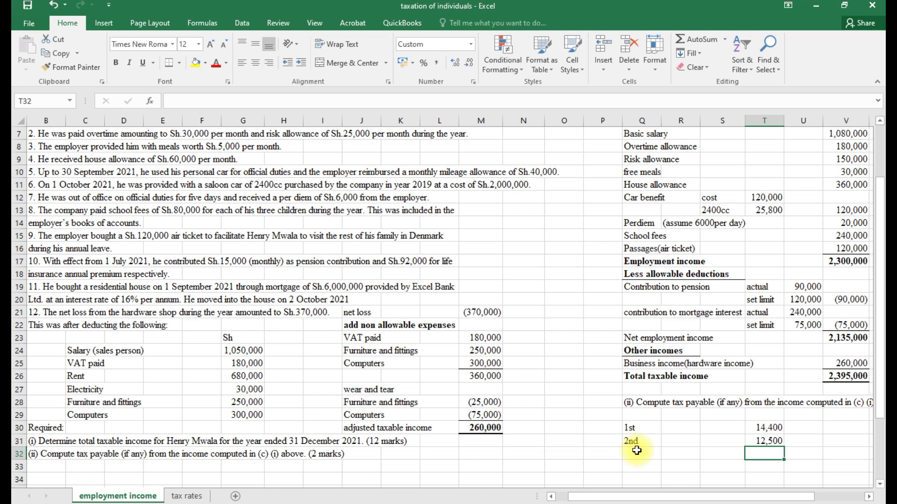
Look up the upper band limit in the tax rates and enter =388000*6/13 as a working in M33
{"action": "left_click", "coordinate": [475, 469]}
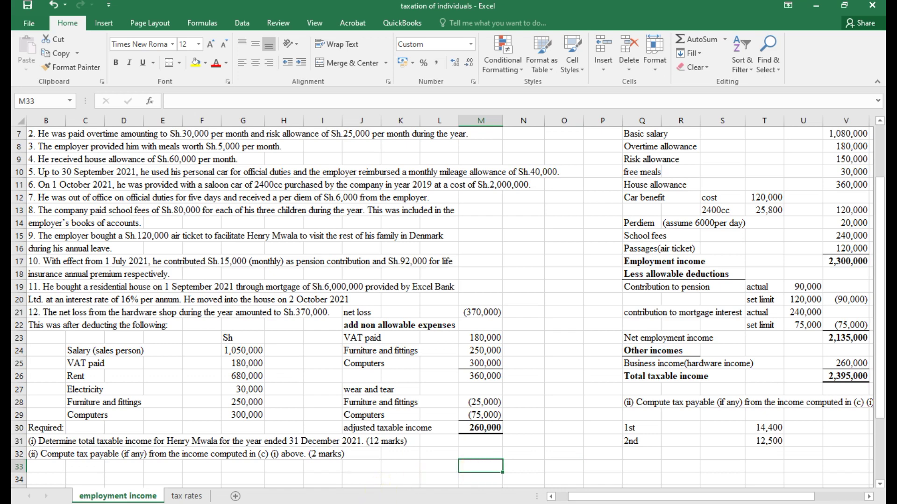
{"action": "left_click", "coordinate": [187, 497]}
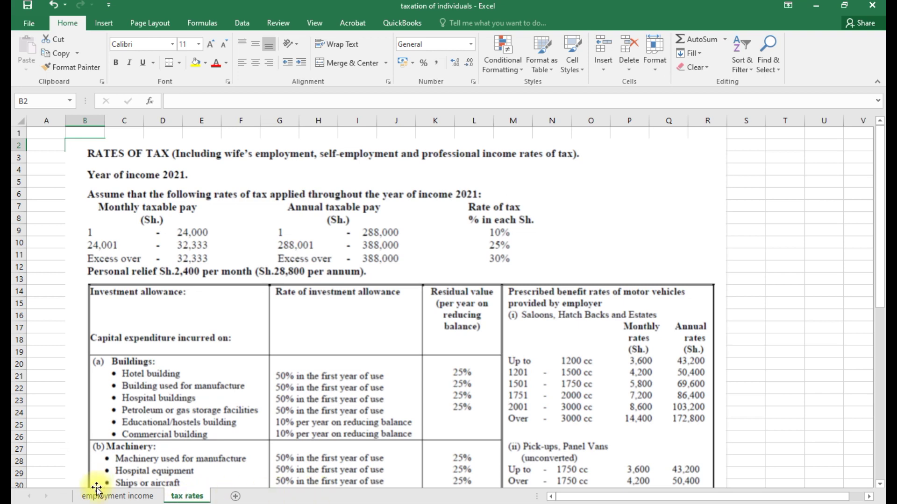
{"action": "left_click", "coordinate": [114, 496]}
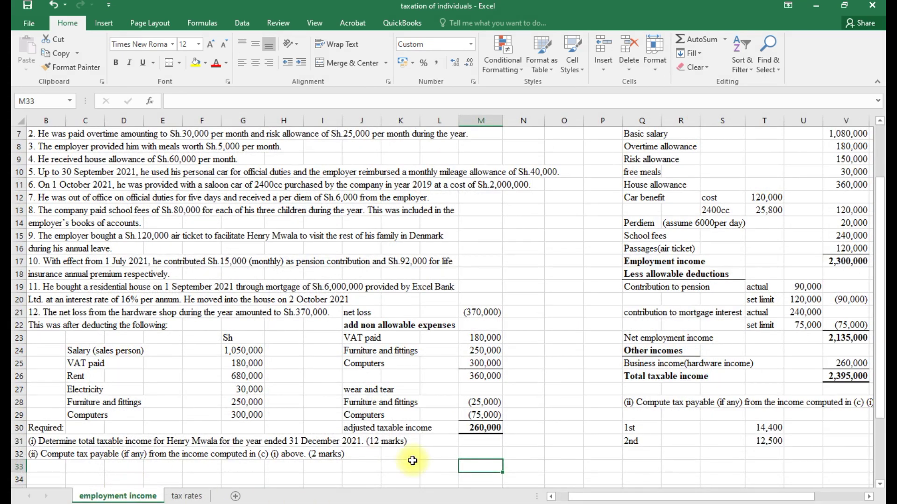
{"action": "type", "text": "=388"}
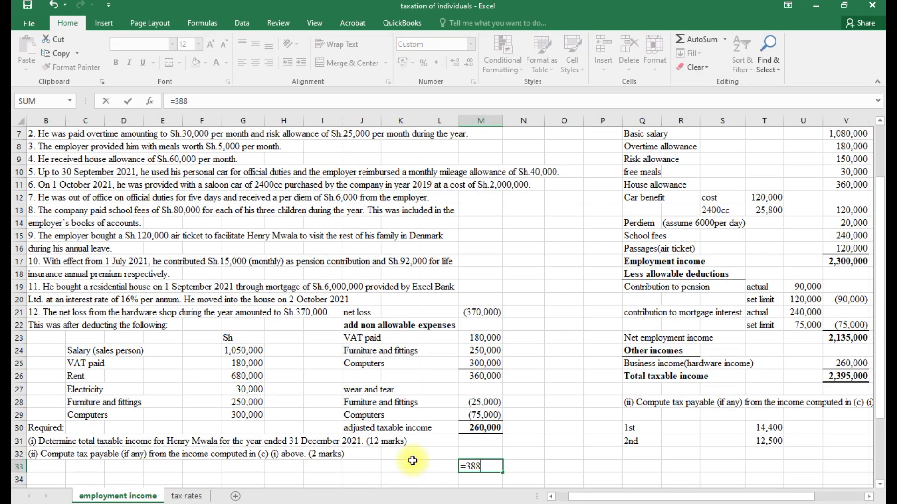
{"action": "type", "text": "000*6/13"}
{"action": "key", "text": "Return"}
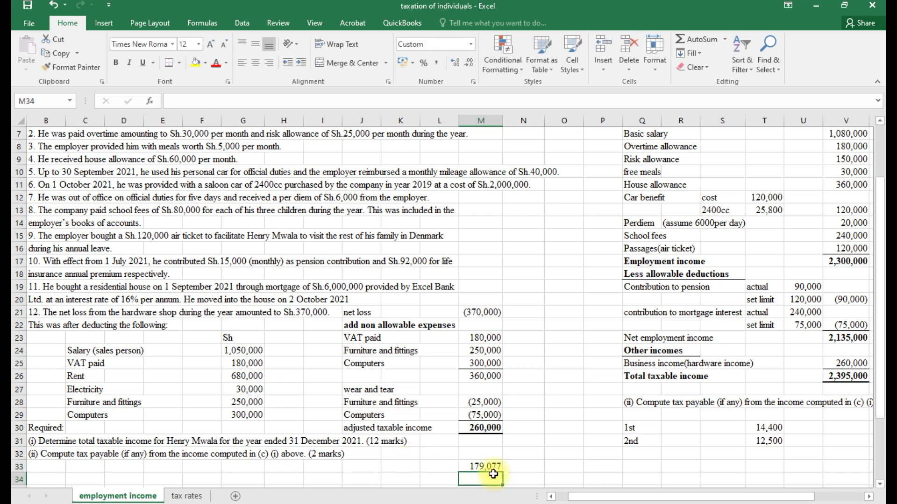
Label Q32 "ecxess" and calculate the tax on the remaining income in T32 with =(V26-M33)*0.3
{"action": "left_click", "coordinate": [639, 455]}
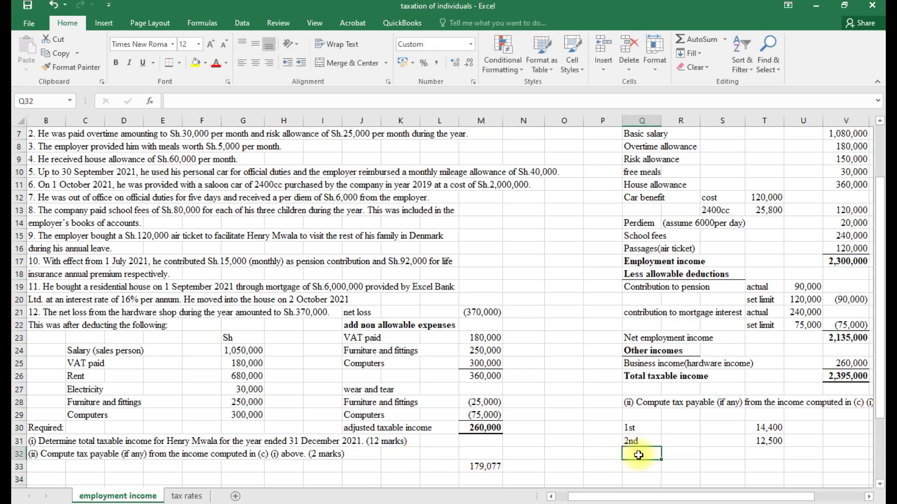
{"action": "type", "text": "ecxess"}
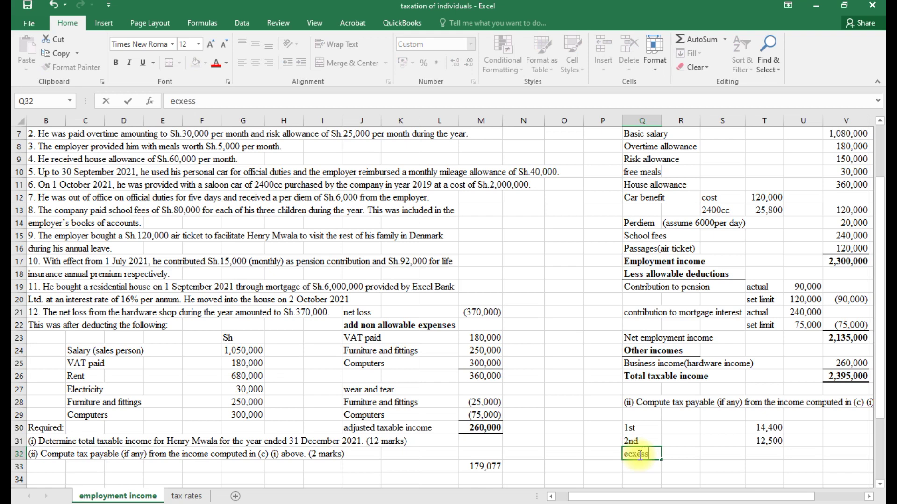
{"action": "left_click", "coordinate": [771, 454]}
{"action": "type", "text": "="}
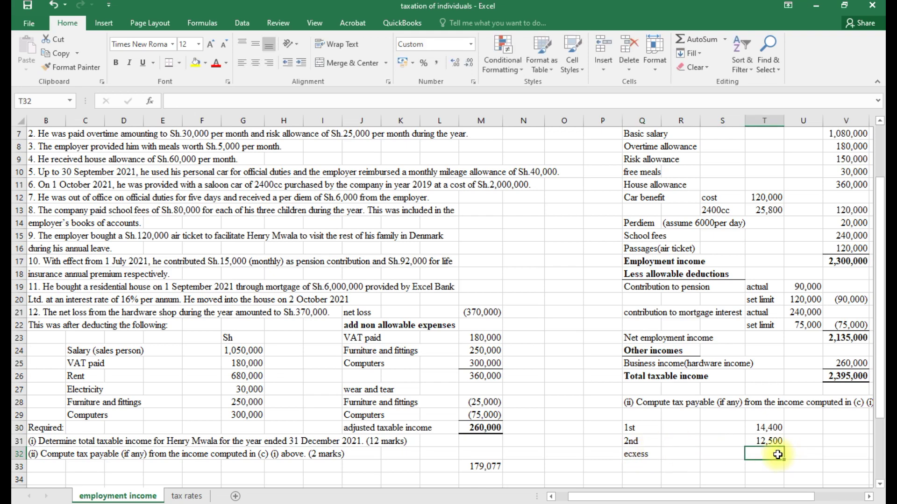
{"action": "type", "text": "("}
{"action": "left_click", "coordinate": [849, 380]}
{"action": "type", "text": "-"}
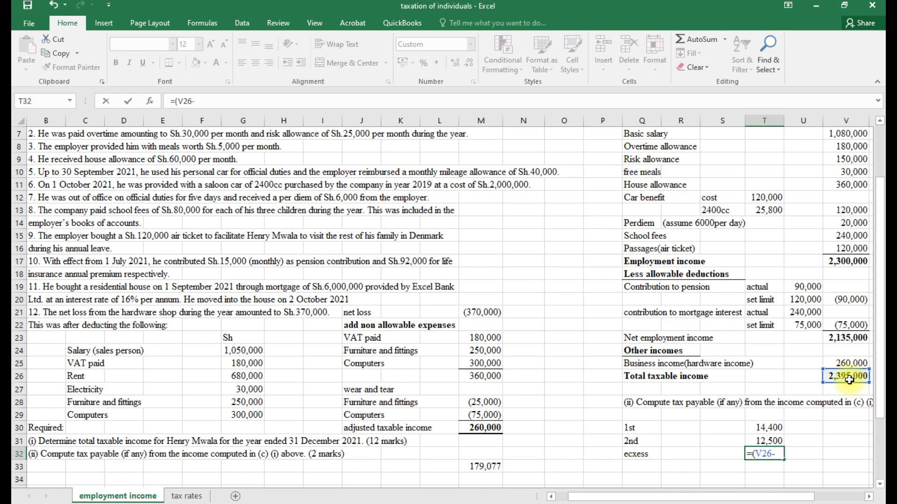
{"action": "left_click", "coordinate": [484, 465]}
{"action": "type", "text": ")*0.3"}
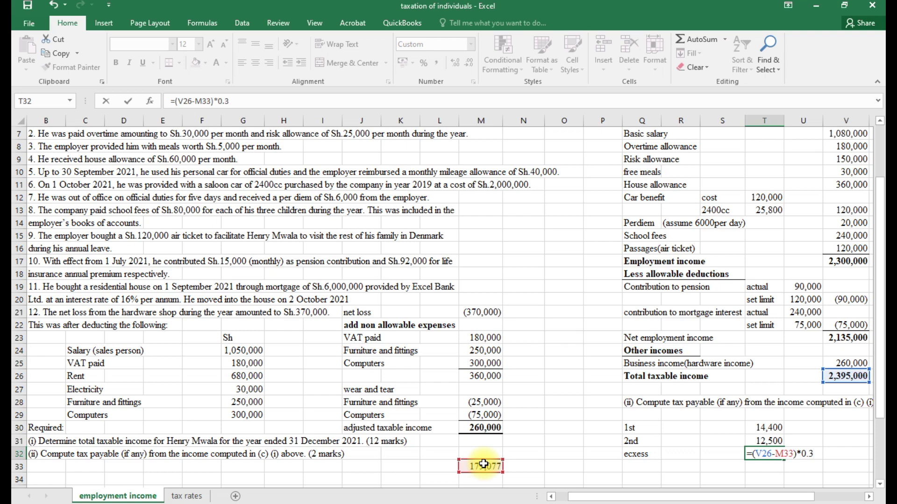
{"action": "key", "text": "Return"}
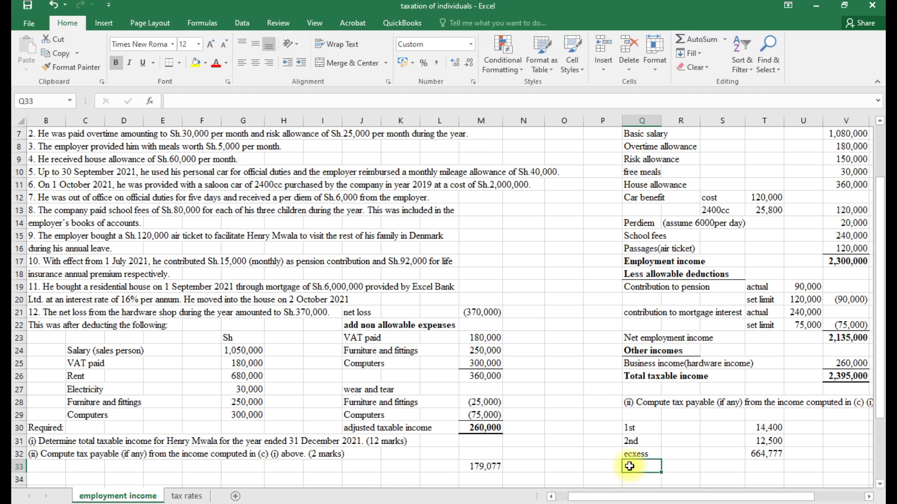
Add the line "gross tax" in Q33 and total the band taxes in T33 with =SUM(T30:T32)
{"action": "type", "text": "gros"}
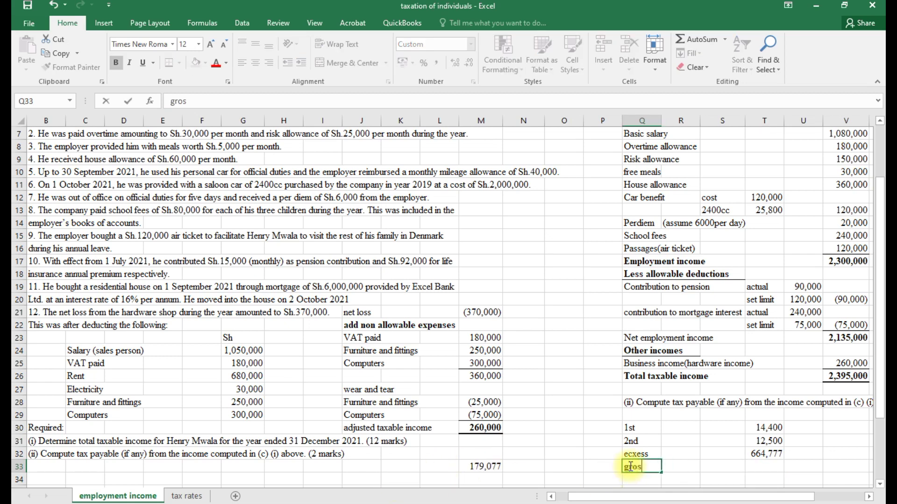
{"action": "type", "text": "s tax"}
{"action": "left_click", "coordinate": [760, 465]}
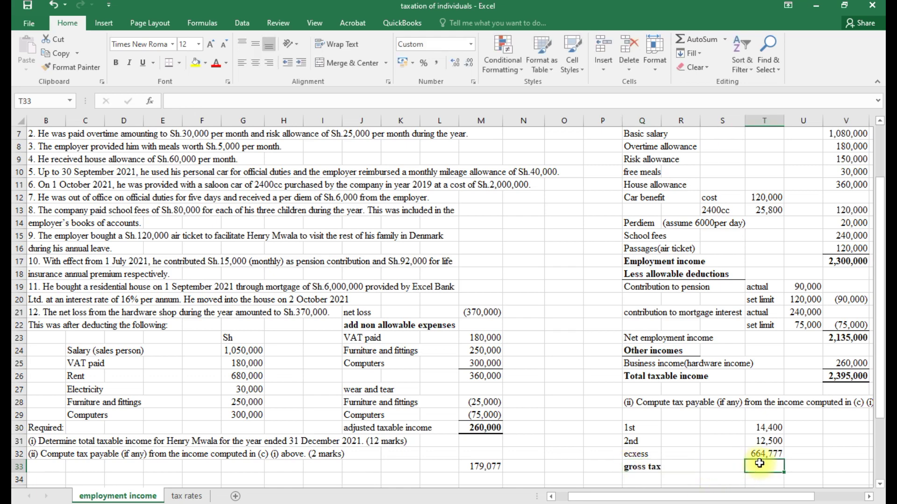
{"action": "key", "text": "alt+equal"}
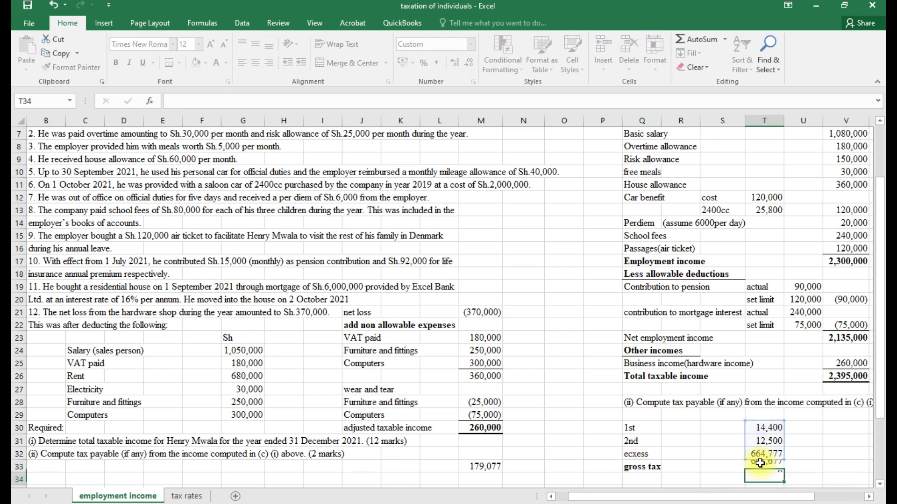
{"action": "key", "text": "ctrl+Return"}
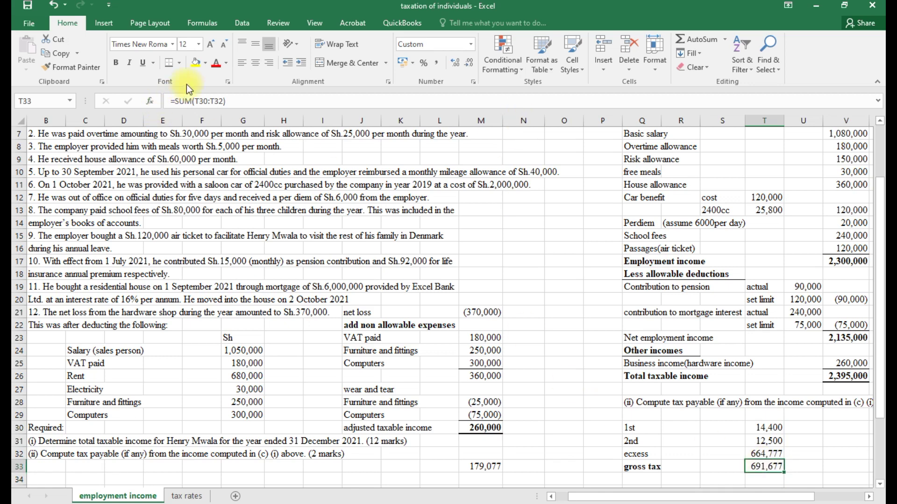
Format the gross tax amount in T33 as bold with a top border
{"action": "left_click", "coordinate": [180, 61]}
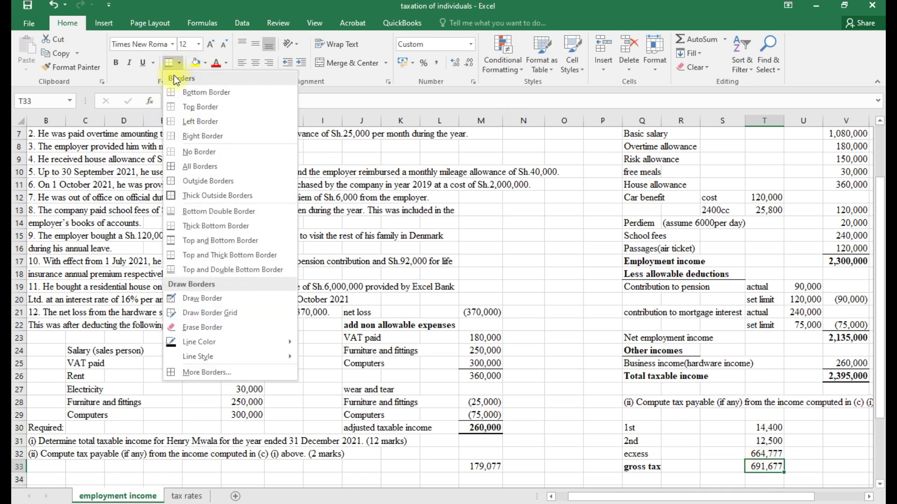
{"action": "left_click", "coordinate": [189, 104]}
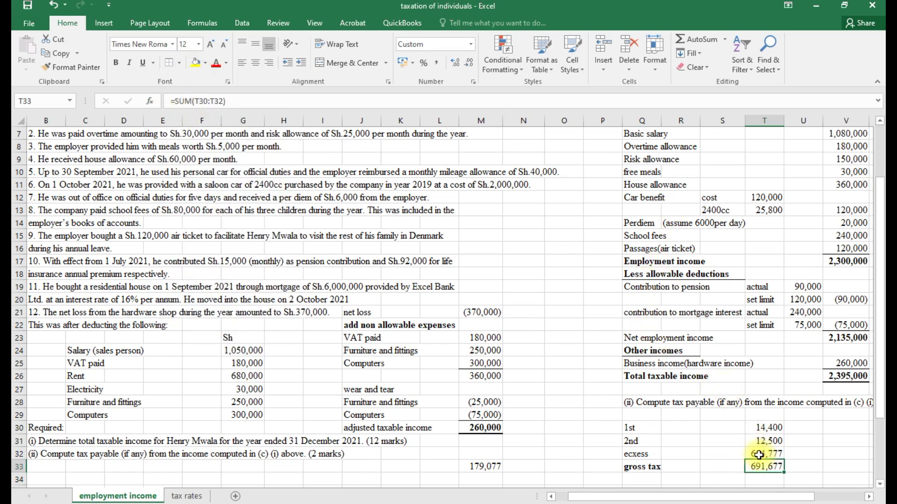
{"action": "key", "text": "ctrl+b"}
Enter the label "PAYE" in Q34 below the gross tax line
{"action": "scroll", "coordinate": [759, 454], "scroll_direction": "down", "scroll_amount": 1}
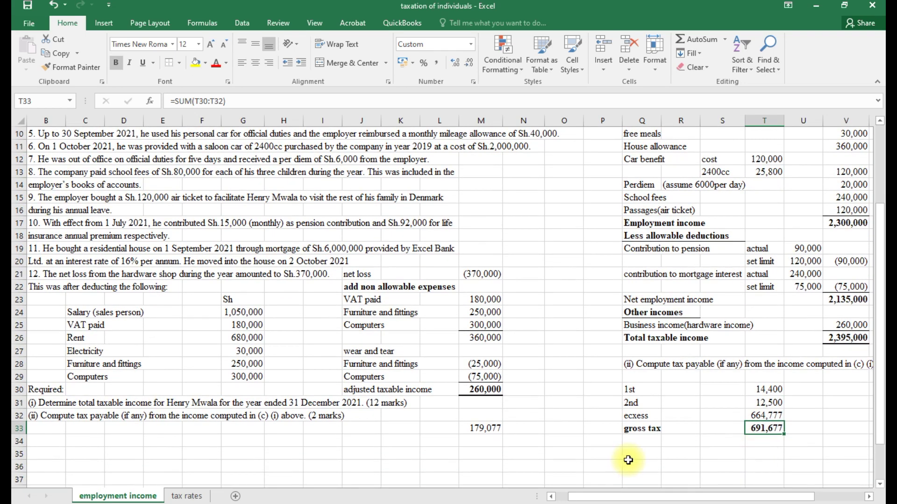
{"action": "left_click", "coordinate": [645, 441]}
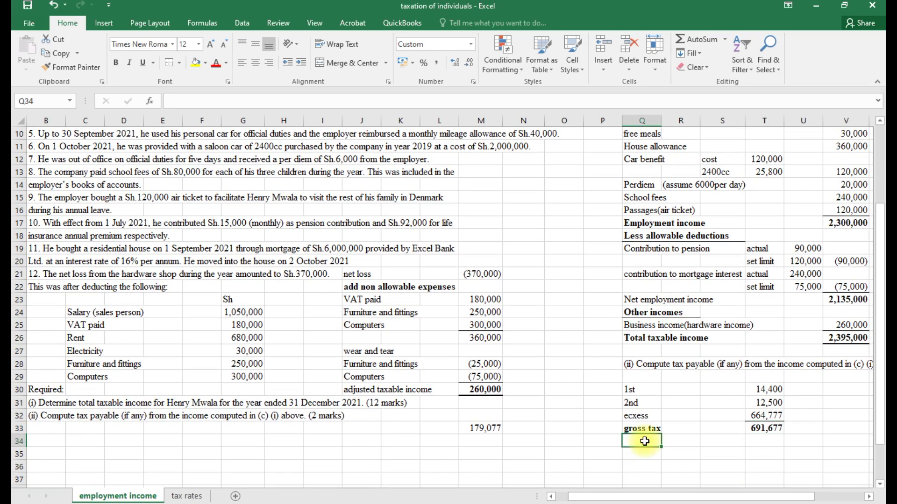
{"action": "double_click", "coordinate": [645, 441]}
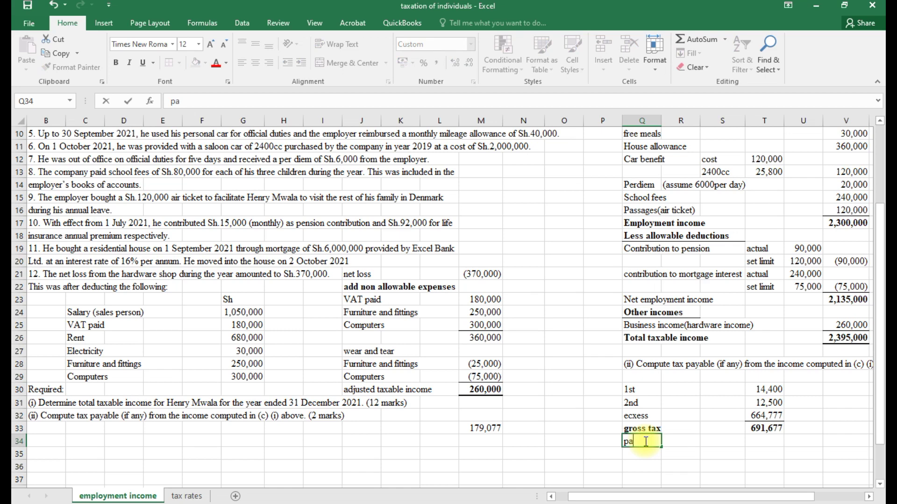
{"action": "type", "text": "PAYE"}
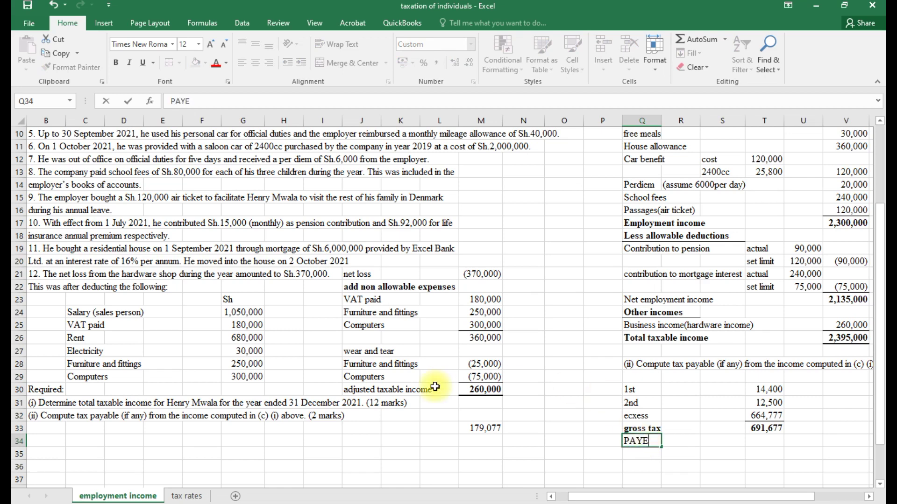
Enter the PAYE deduction for six months in T34 with =-(46000*6)
{"action": "scroll", "coordinate": [430, 387], "scroll_direction": "up", "scroll_amount": 3}
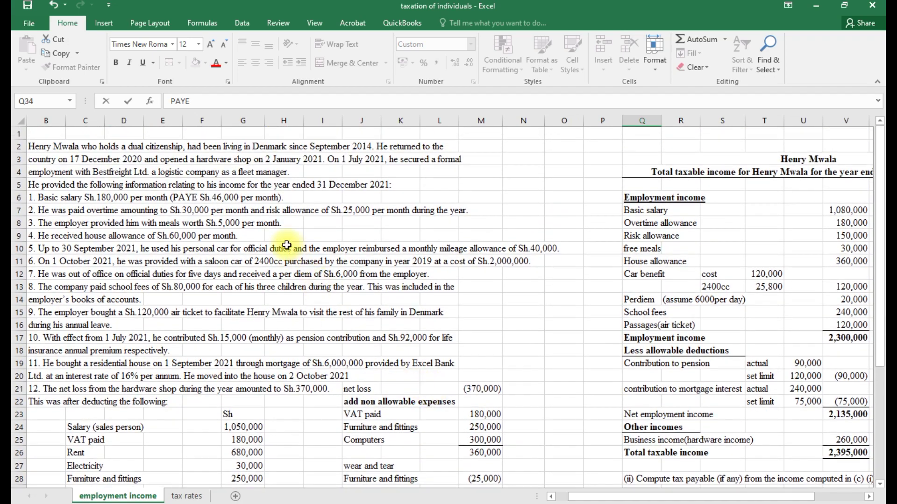
{"action": "scroll", "coordinate": [406, 344], "scroll_direction": "down", "scroll_amount": 3}
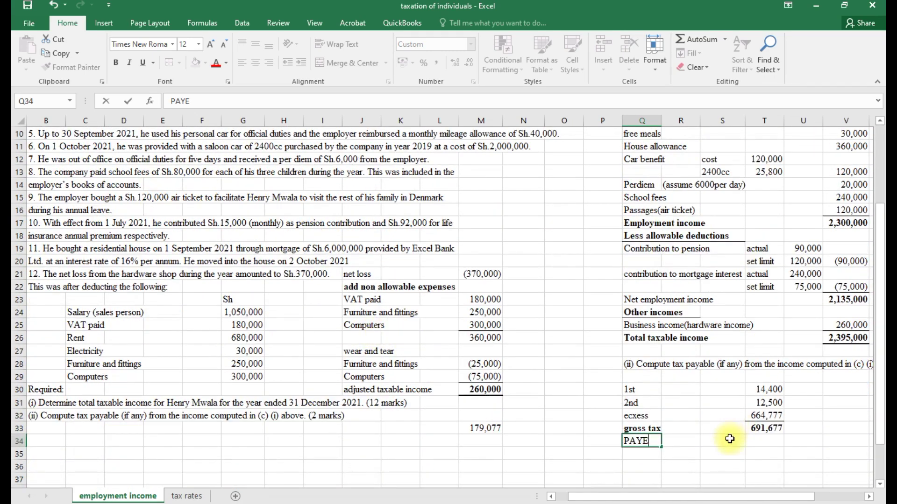
{"action": "left_click", "coordinate": [766, 441]}
{"action": "type", "text": "="}
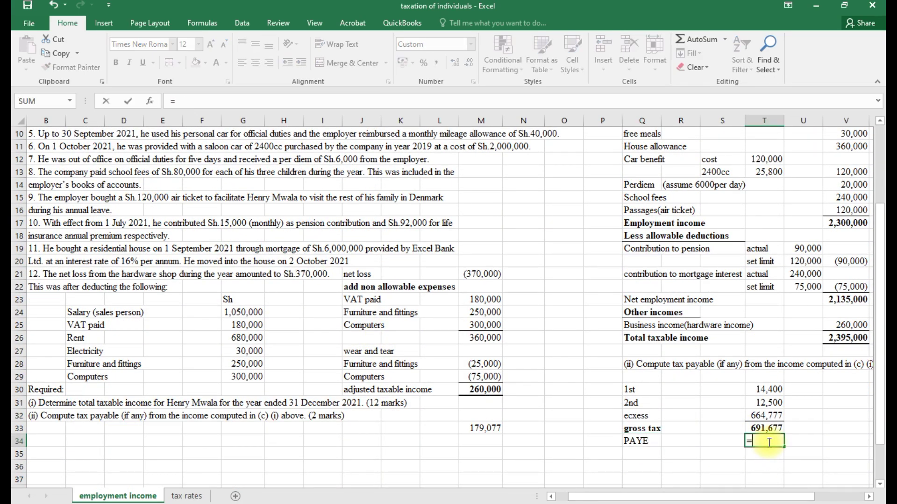
{"action": "type", "text": "-(46000*6"}
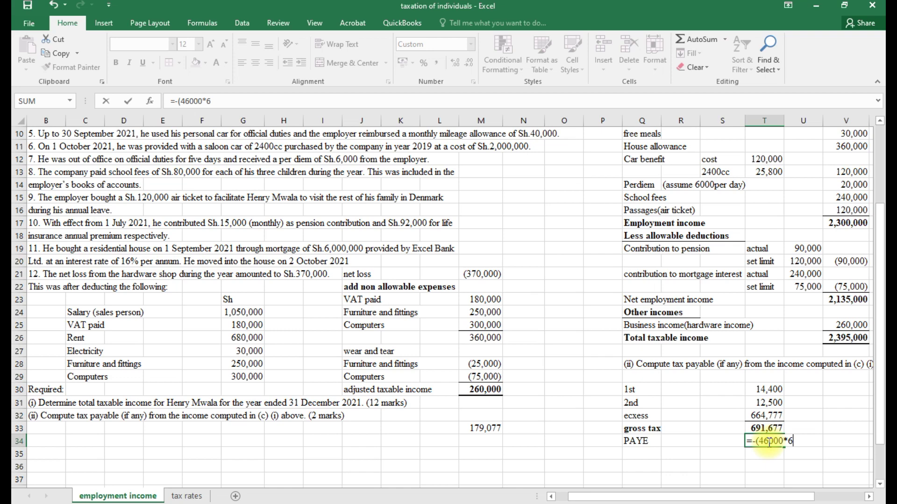
{"action": "type", "text": ")"}
{"action": "key", "text": "Return"}
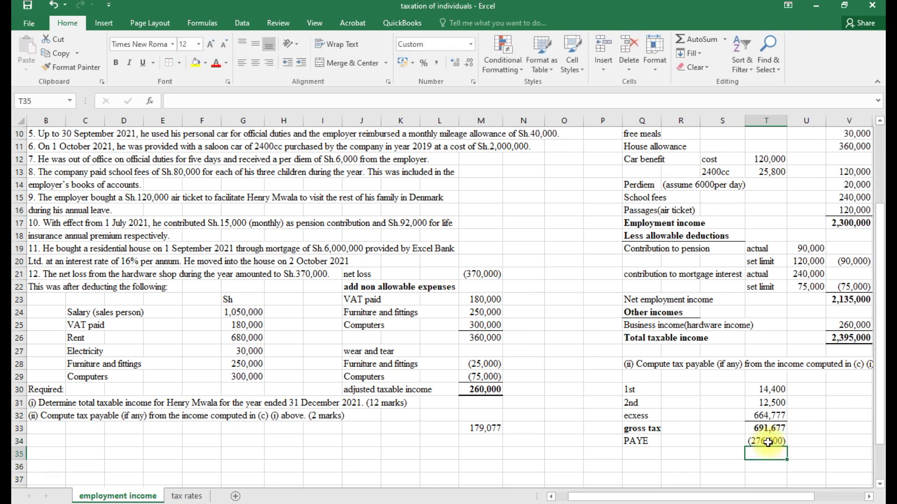
Enter the label "Personal relief" in Q35 below the PAYE line
{"action": "left_click", "coordinate": [648, 455]}
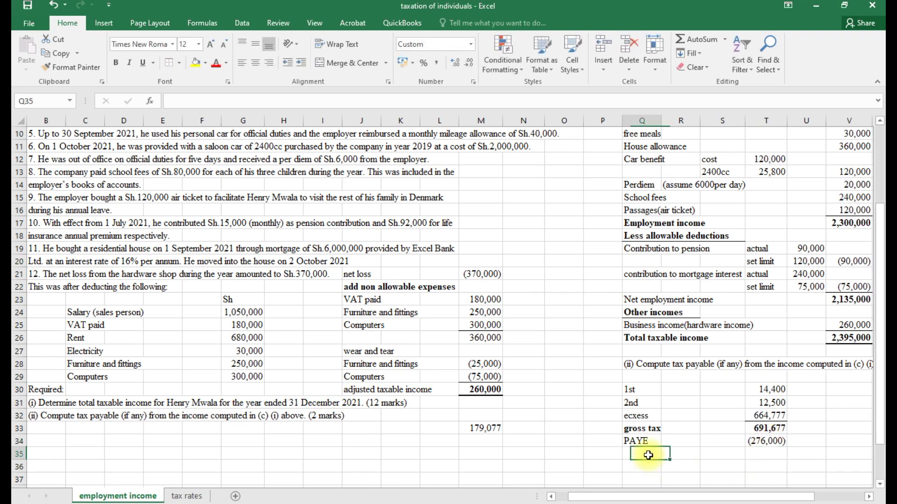
{"action": "type", "text": "PE"}
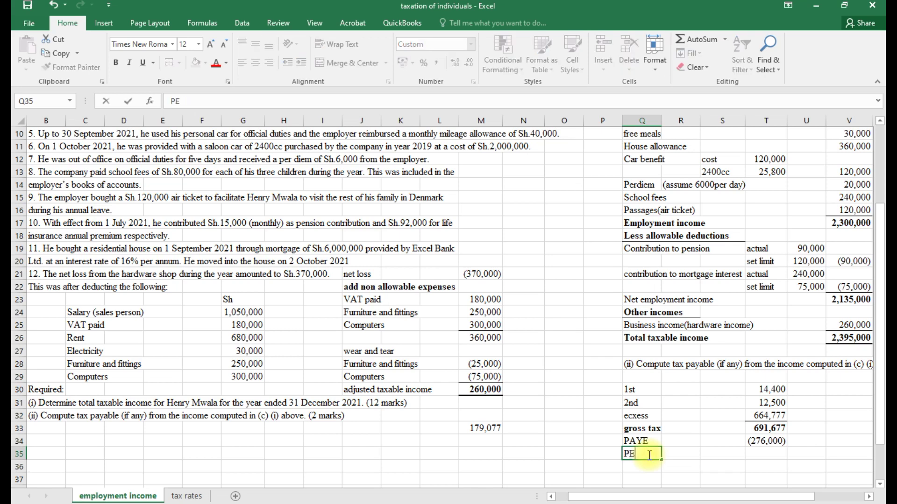
{"action": "type", "text": "R"}
{"action": "key", "text": "BackSpace"}
{"action": "key", "text": "BackSpace"}
{"action": "type", "text": "ersonal relief"}
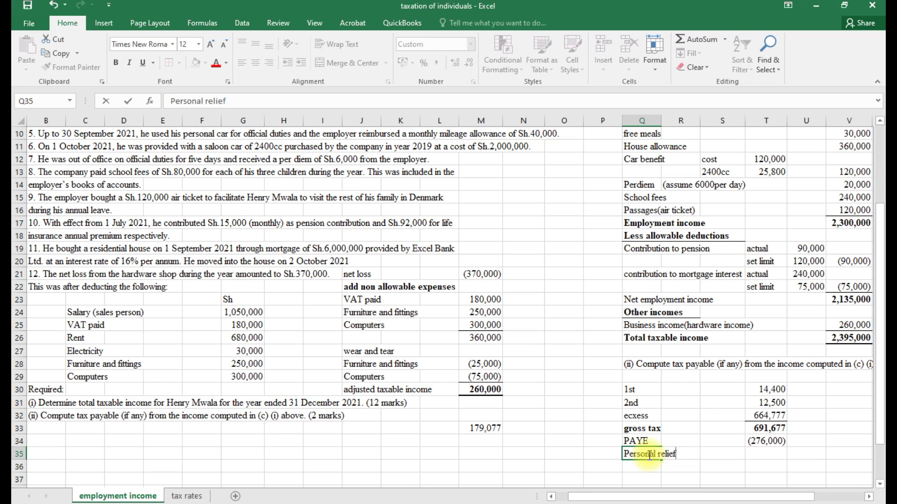
Look up the monthly personal relief on the tax rates sheet and deduct six months of it in T35 with =-2400*6
{"action": "left_click", "coordinate": [765, 454]}
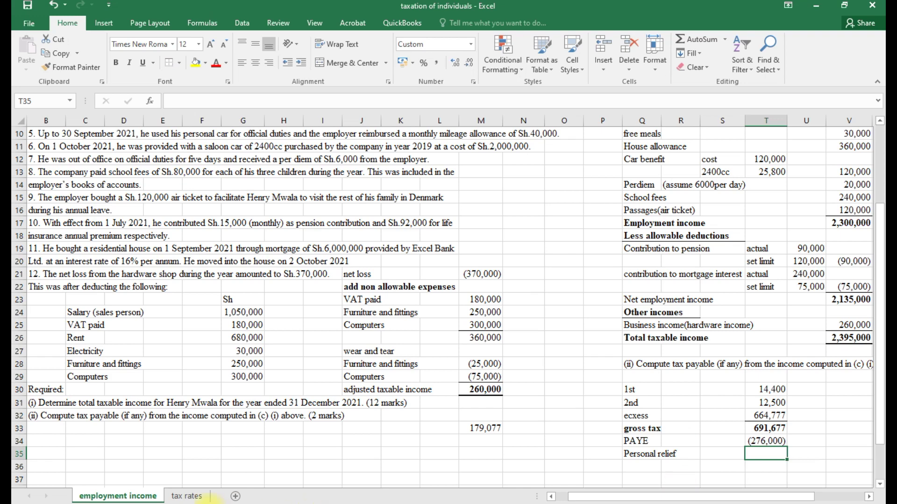
{"action": "left_click", "coordinate": [194, 497]}
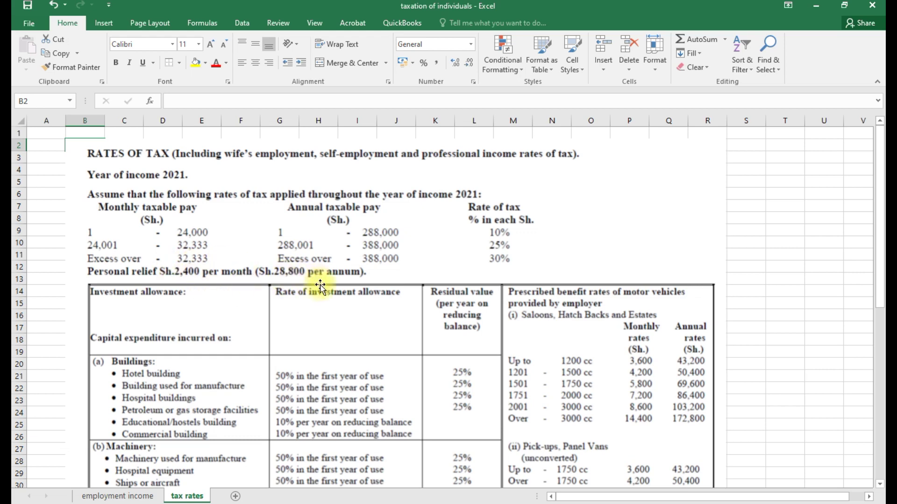
{"action": "left_click", "coordinate": [117, 497]}
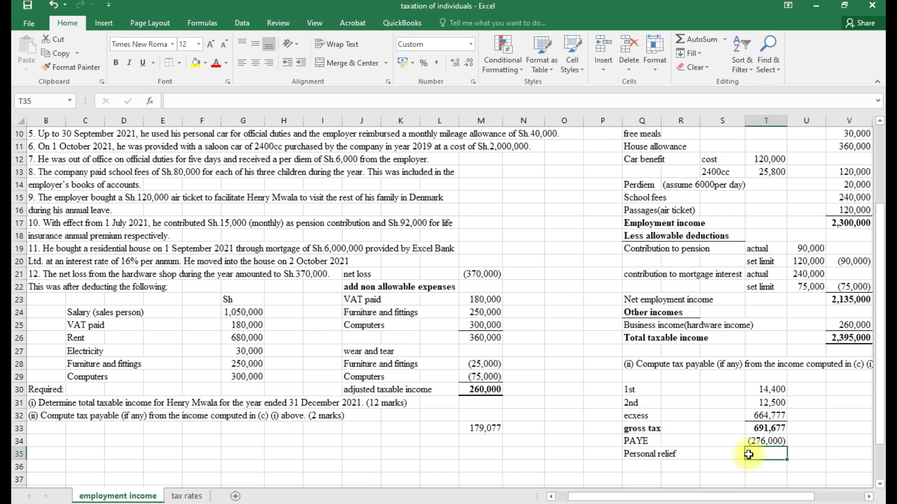
{"action": "type", "text": "=-2400"}
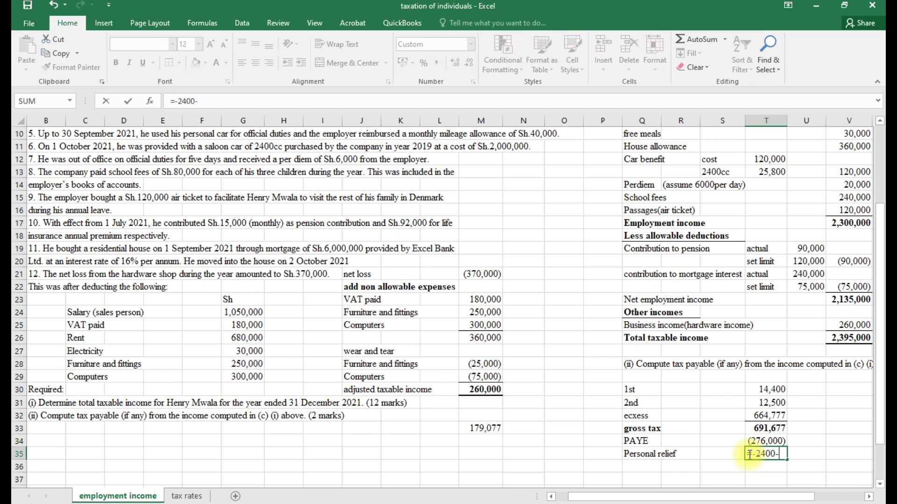
{"action": "type", "text": "*6"}
{"action": "key", "text": "Return"}
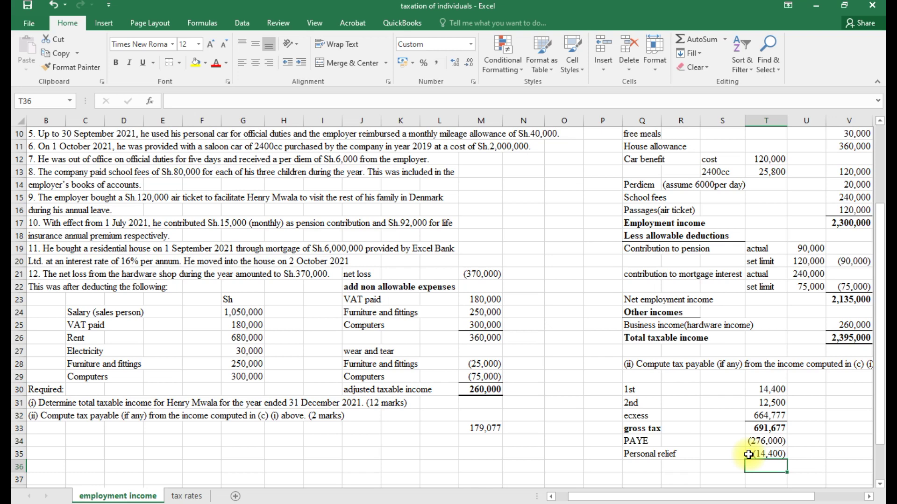
Enter the label "insurance relief" in Q36 below the personal relief line
{"action": "left_click", "coordinate": [639, 467]}
{"action": "type", "text": "i"}
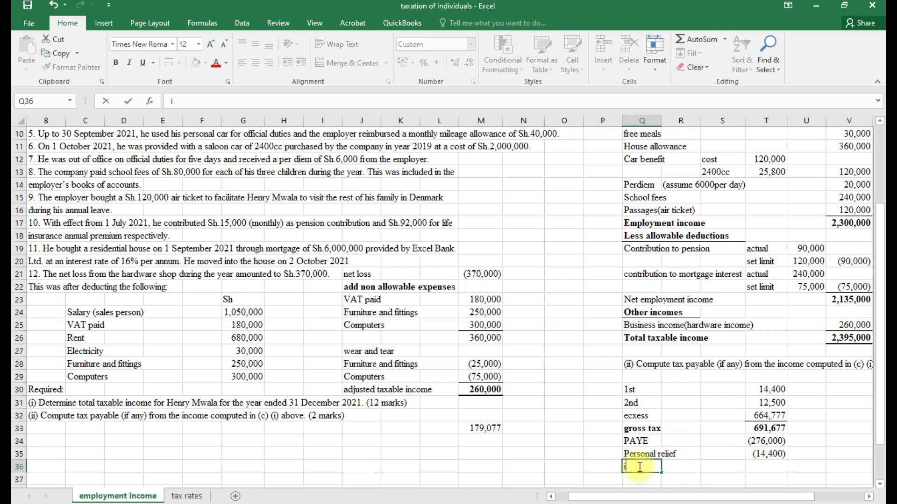
{"action": "type", "text": "nsurance relief"}
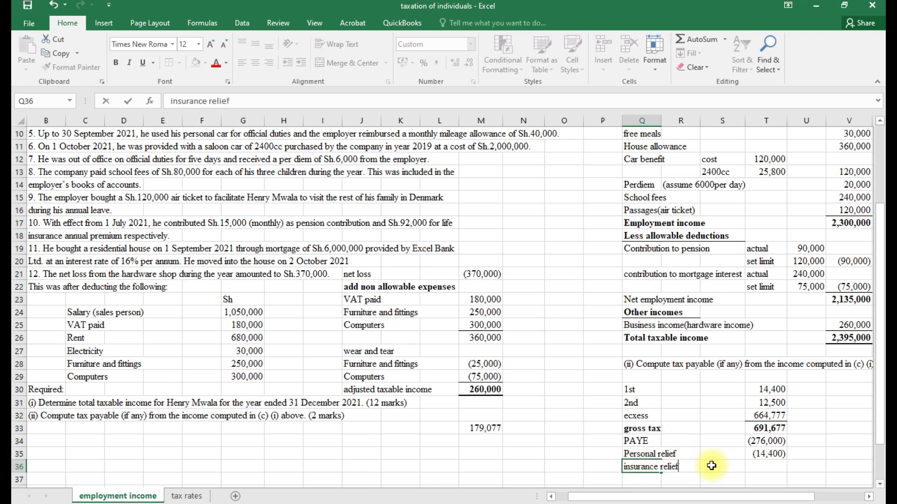
{"action": "key", "text": "Return"}
{"action": "scroll", "coordinate": [711, 464], "scroll_direction": "down", "scroll_amount": 1}
{"action": "left_click", "coordinate": [679, 441]}
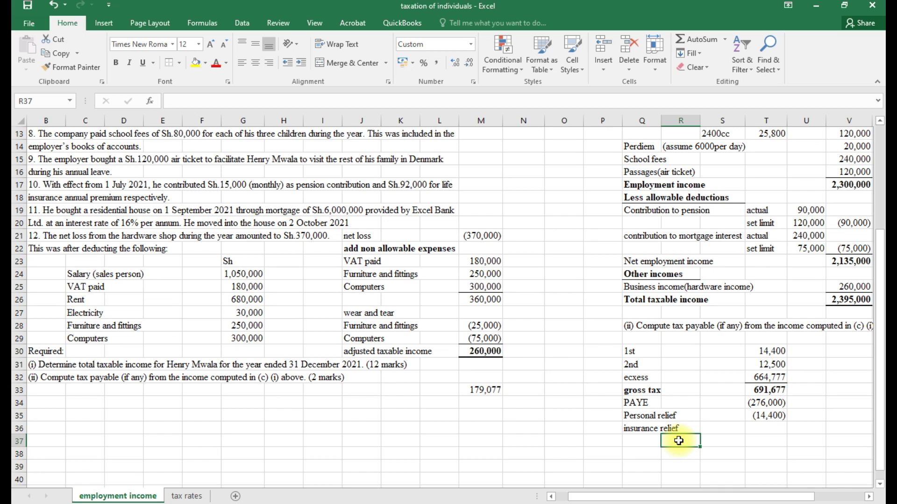
{"action": "left_click", "coordinate": [719, 426]}
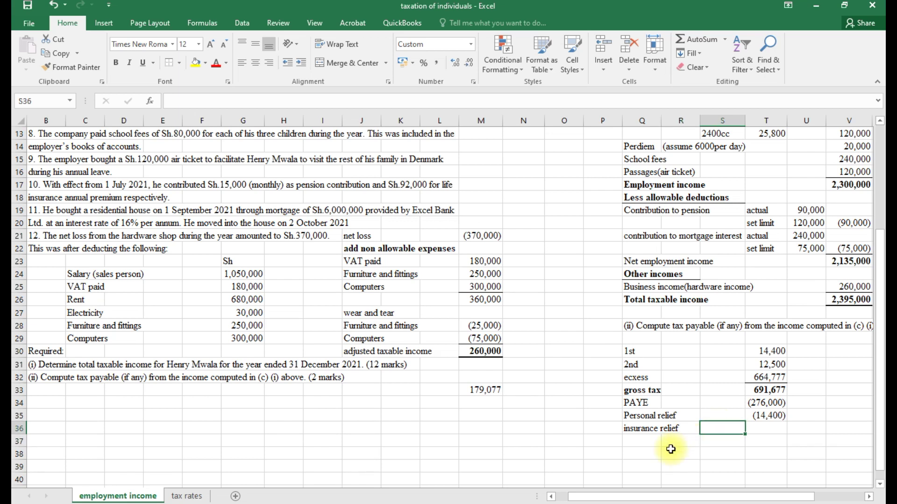
{"action": "left_click", "coordinate": [635, 455]}
{"action": "type", "text": "d"}
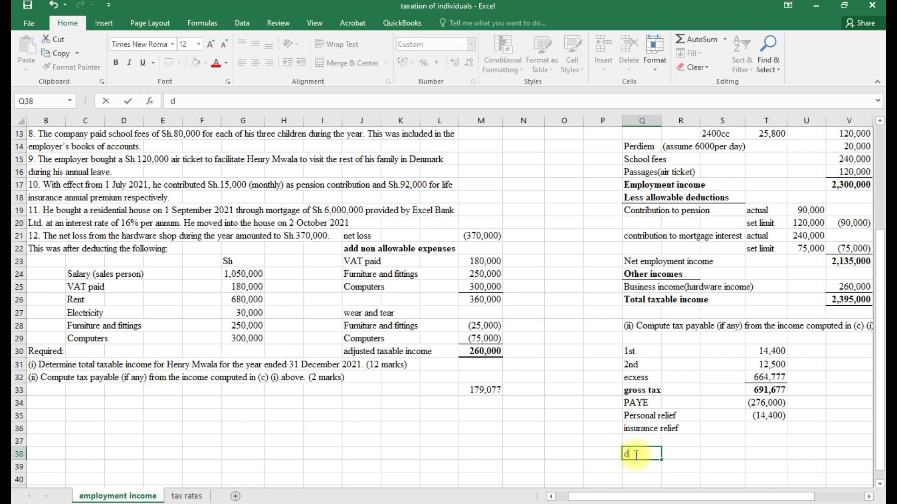
{"action": "key", "text": "Return"}
{"action": "type", "text": "d"}
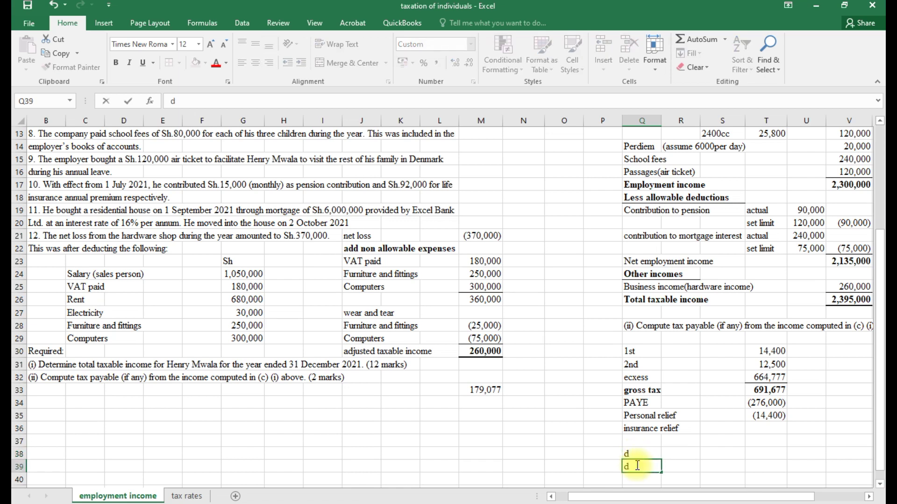
{"action": "key", "text": "BackSpace"}
{"action": "left_click", "coordinate": [634, 454]}
{"action": "key", "text": "Delete"}
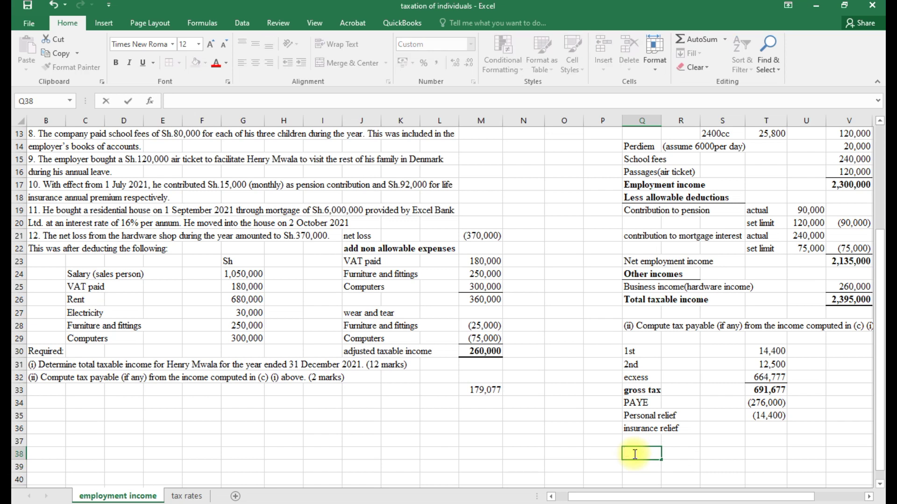
Label R37 "premium" and calculate the six-month life insurance premium in S37 with =92000*6/12
{"action": "left_click", "coordinate": [681, 441]}
{"action": "type", "text": "premium"}
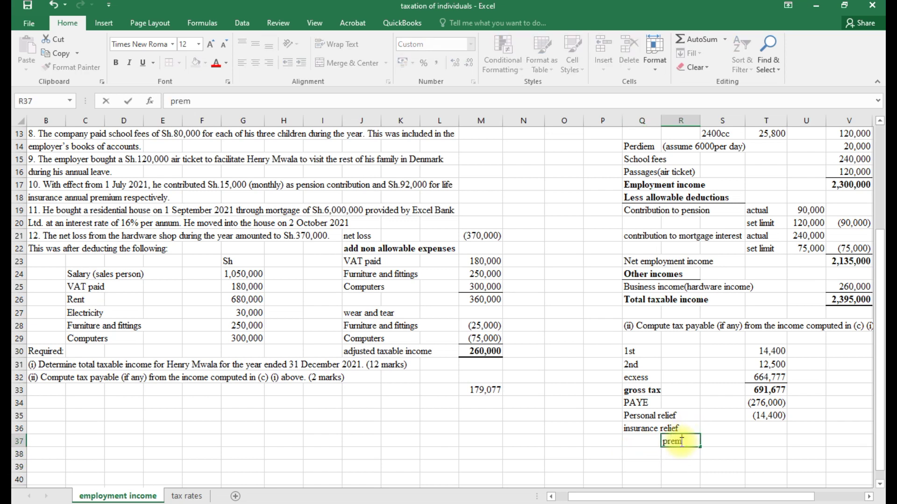
{"action": "left_click", "coordinate": [713, 439]}
{"action": "type", "text": "="}
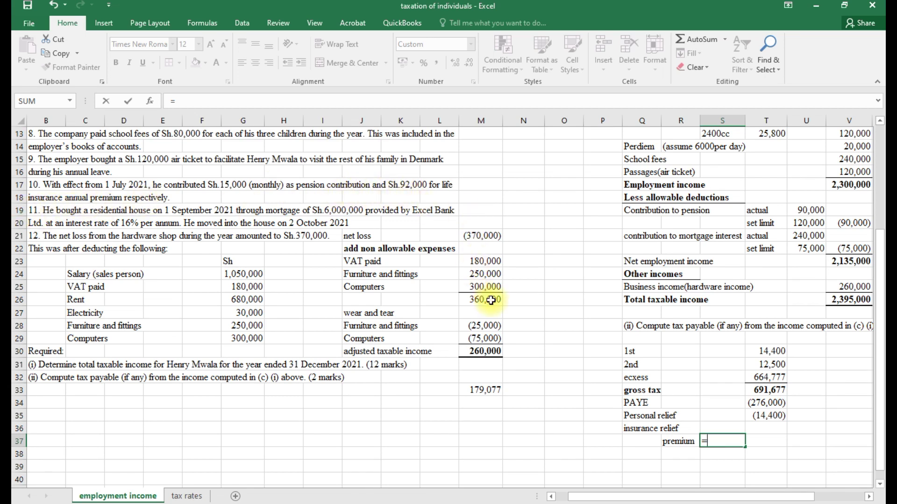
{"action": "type", "text": "92000*612"}
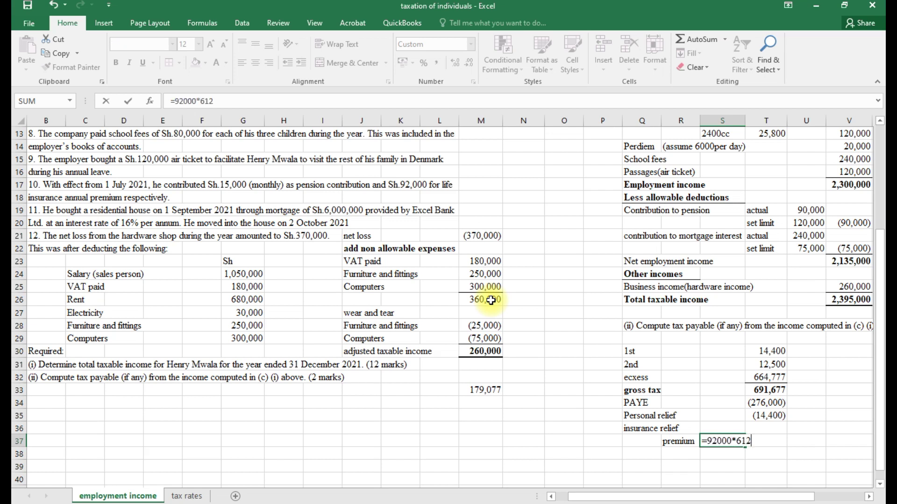
{"action": "key", "text": "BackSpace"}
{"action": "key", "text": "BackSpace"}
{"action": "key", "text": "BackSpace"}
{"action": "type", "text": "/12"}
{"action": "key", "text": "Return"}
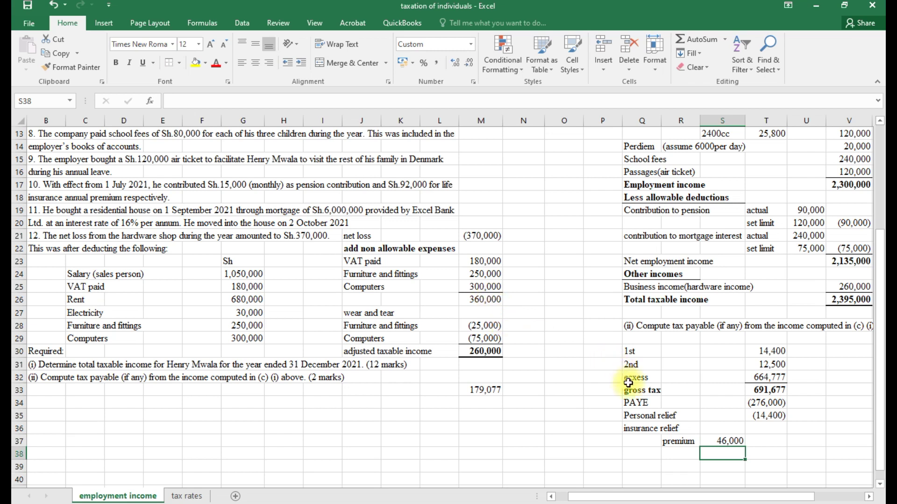
Label R38 "set limit" and calculate the six-month insurance relief limit in S38 with =60000*6/12
{"action": "left_click", "coordinate": [675, 453]}
{"action": "type", "text": "se"}
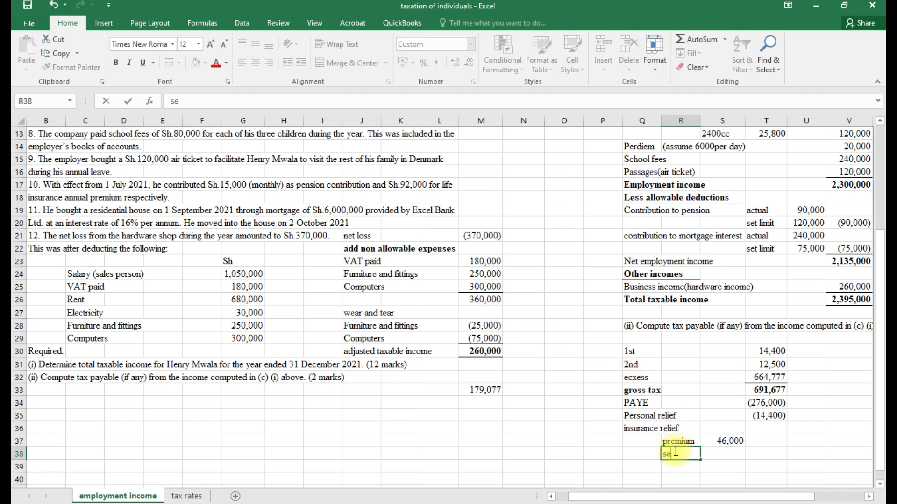
{"action": "type", "text": "t limit"}
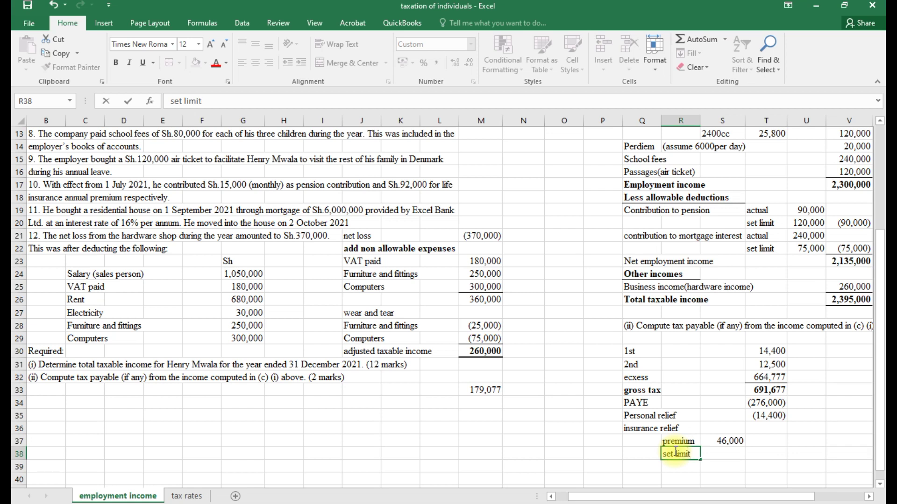
{"action": "left_click", "coordinate": [725, 453]}
{"action": "type", "text": "=6"}
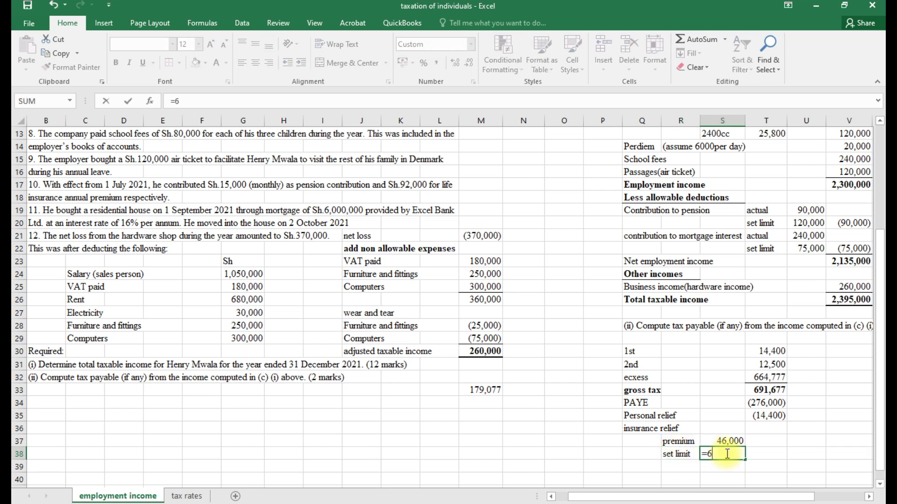
{"action": "type", "text": "0000*6/12"}
{"action": "key", "text": "Return"}
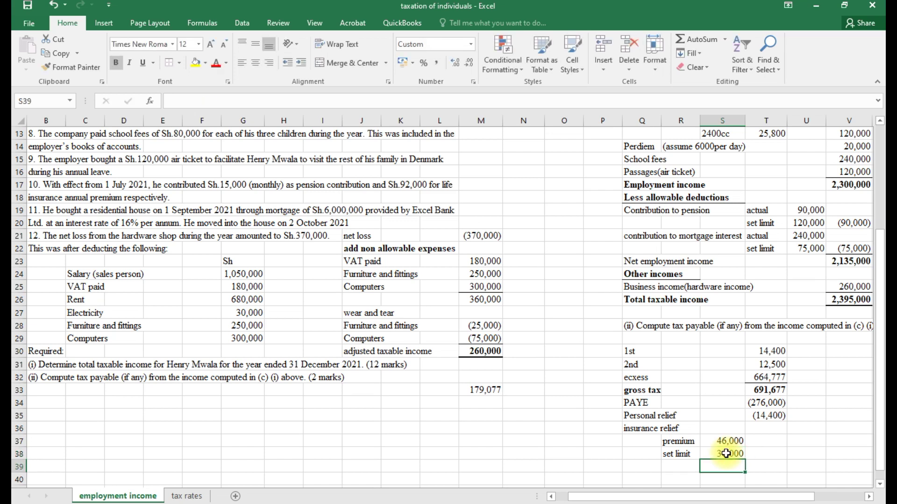
Deduct the insurance relief set limit in T38 with =-S38
{"action": "left_click", "coordinate": [767, 457]}
{"action": "type", "text": "=-"}
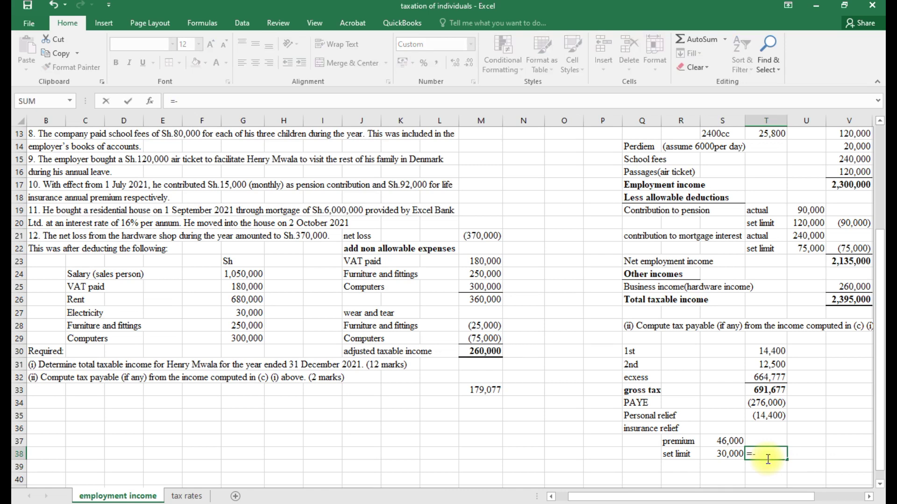
{"action": "left_click", "coordinate": [725, 454]}
{"action": "key", "text": "Return"}
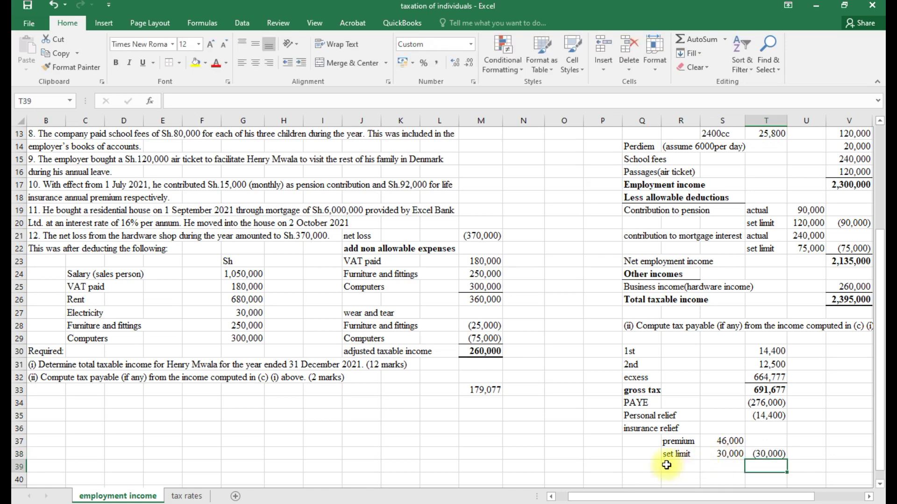
Add the line "Net tax payable" in Q39 and total gross tax less the deductions in T39 with =SUM(T33:T38)
{"action": "left_click", "coordinate": [639, 466]}
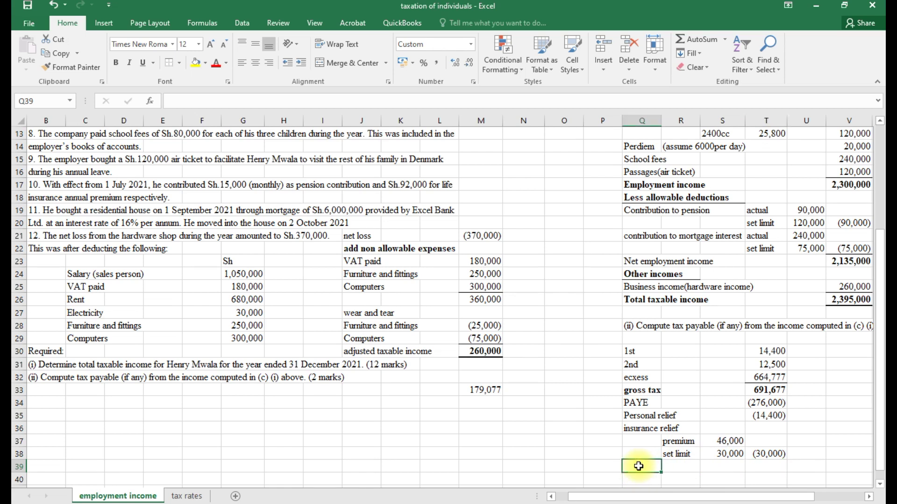
{"action": "type", "text": "Net tax"}
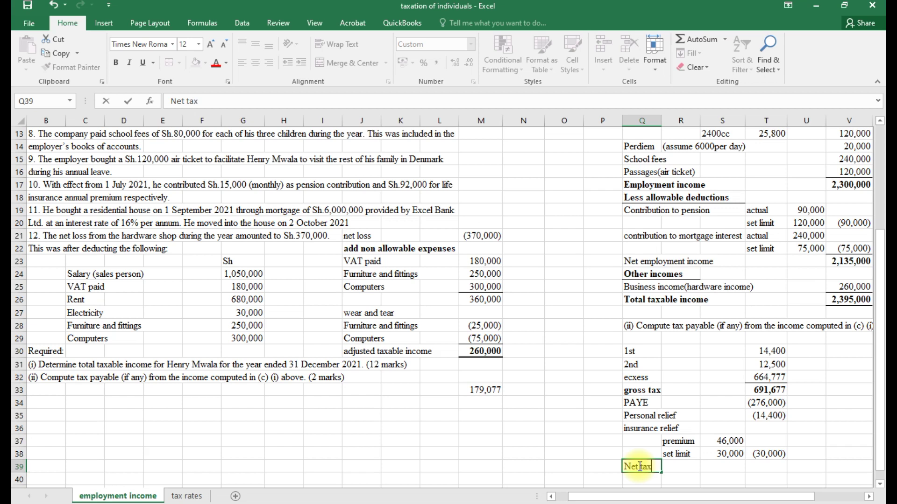
{"action": "type", "text": " payable"}
{"action": "left_click", "coordinate": [768, 464]}
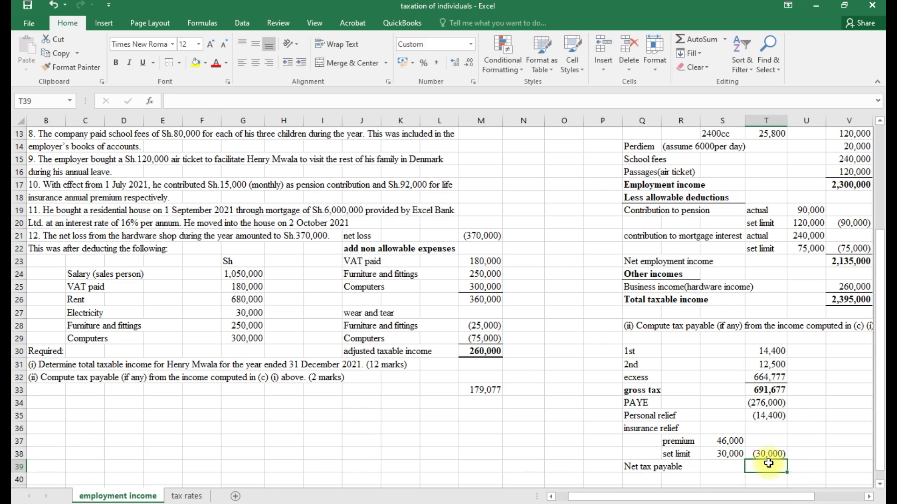
{"action": "key", "text": "alt+equal"}
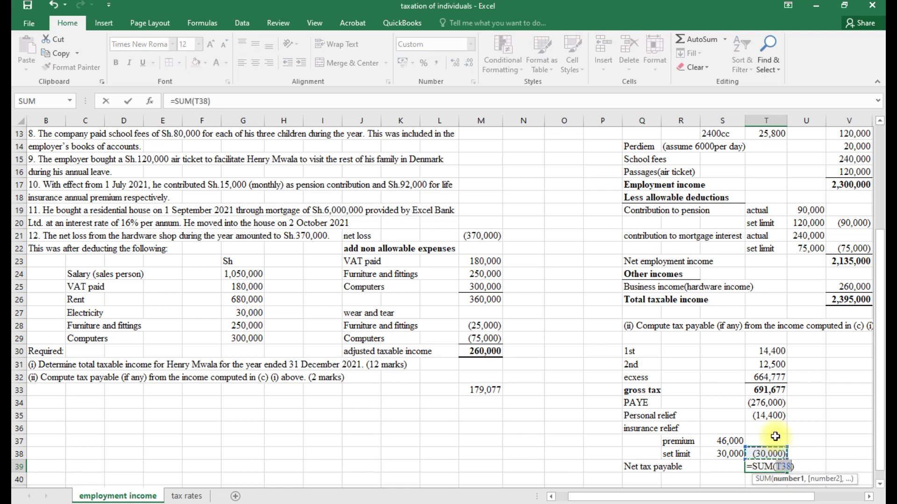
{"action": "left_click_drag", "start_coordinate": [771, 389], "coordinate": [774, 451]}
{"action": "key", "text": "Return"}
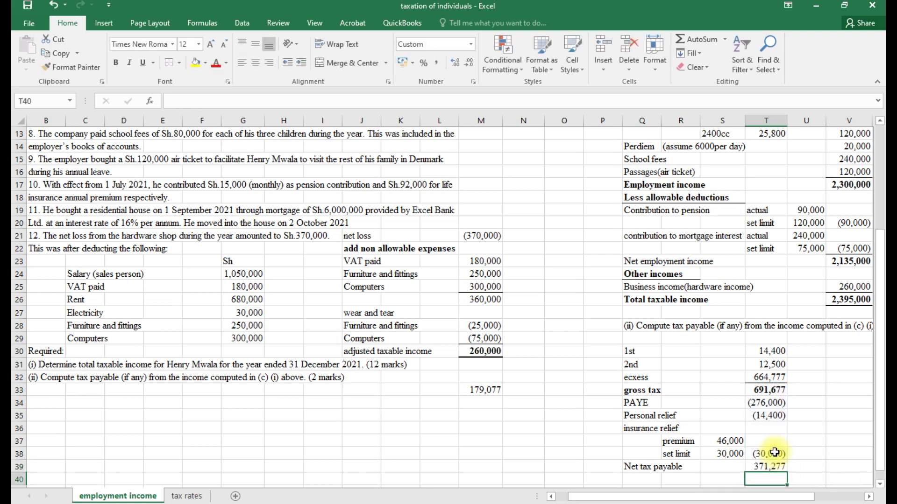
Make the net tax payable amount in T39 bold and apply a total-style border with lines above and below it
{"action": "left_click", "coordinate": [776, 468]}
{"action": "key", "text": "ctrl+b"}
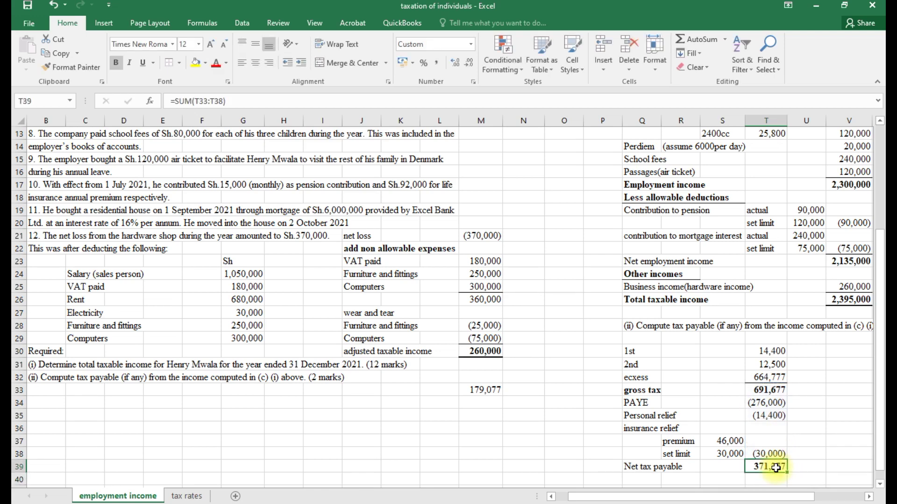
{"action": "left_click", "coordinate": [181, 63]}
{"action": "left_click", "coordinate": [204, 256]}
{"action": "left_click", "coordinate": [546, 400]}
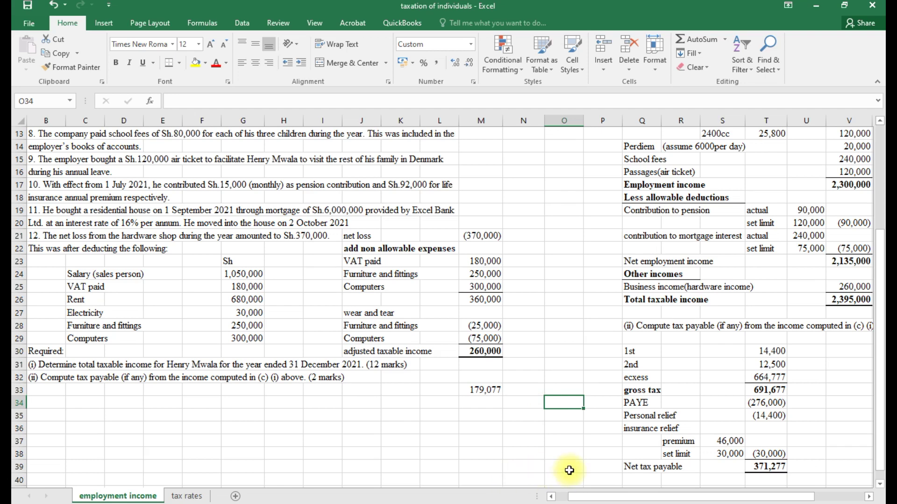
Review the question's income, benefit, pension, insurance and mortgage details together with the hardware shop loss adjustment
{"action": "left_click_drag", "start_coordinate": [575, 498], "coordinate": [570, 499]}
{"action": "scroll", "coordinate": [441, 456], "scroll_direction": "up", "scroll_amount": 3}
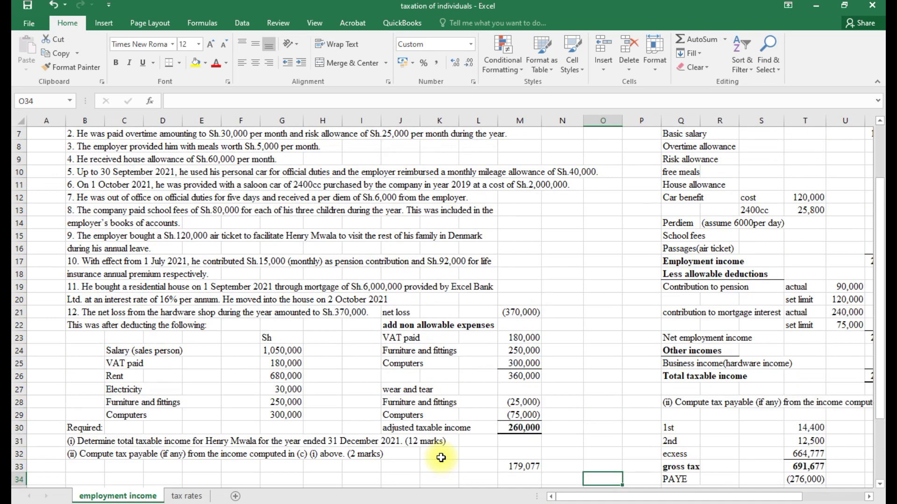
{"action": "scroll", "coordinate": [441, 456], "scroll_direction": "up", "scroll_amount": 1}
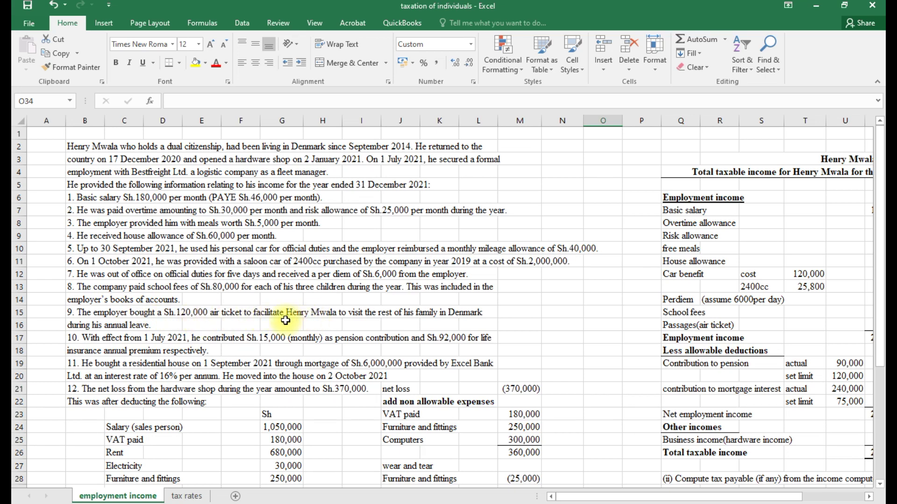
{"action": "scroll", "coordinate": [327, 326], "scroll_direction": "down", "scroll_amount": 1}
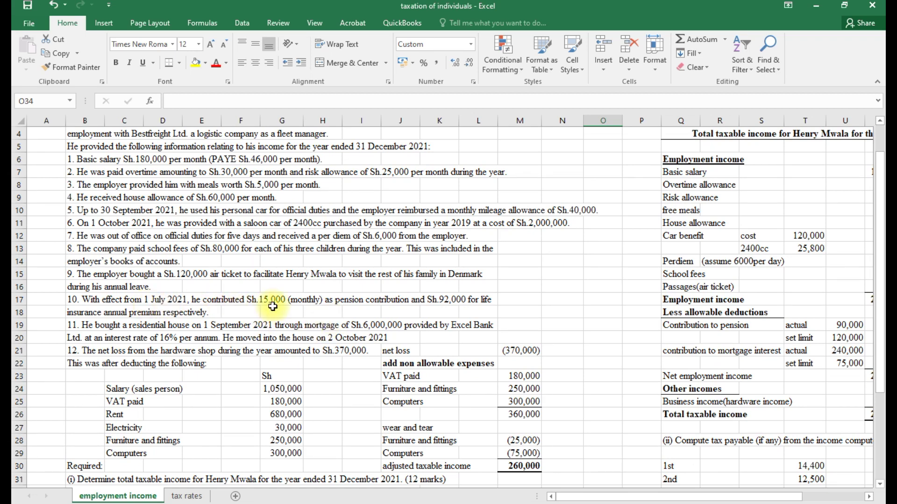
{"action": "scroll", "coordinate": [273, 307], "scroll_direction": "down", "scroll_amount": 1}
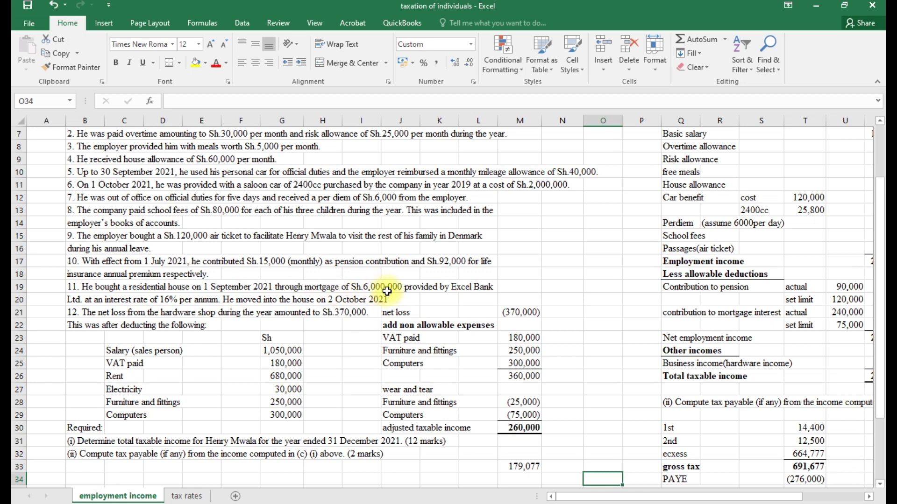
{"action": "scroll", "coordinate": [387, 291], "scroll_direction": "down", "scroll_amount": 1}
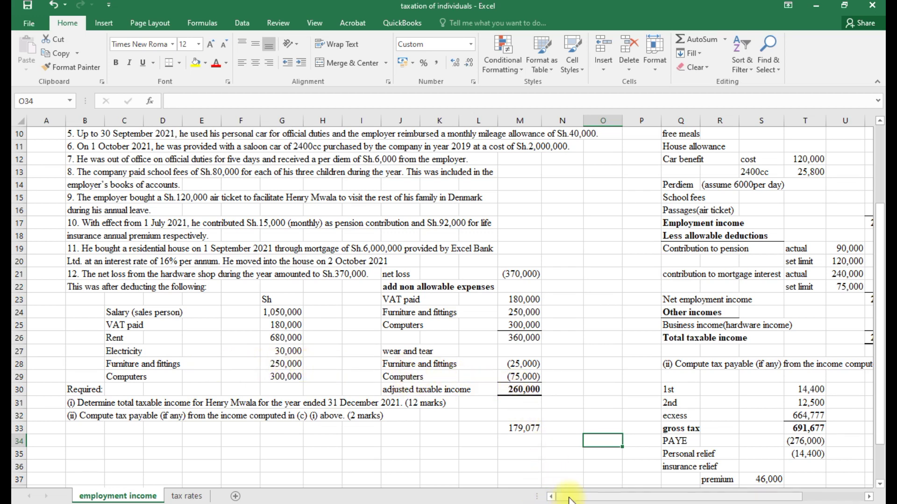
Review the completed total taxable income statement and the tax payable computation beneath it
{"action": "left_click_drag", "start_coordinate": [572, 499], "coordinate": [619, 498]}
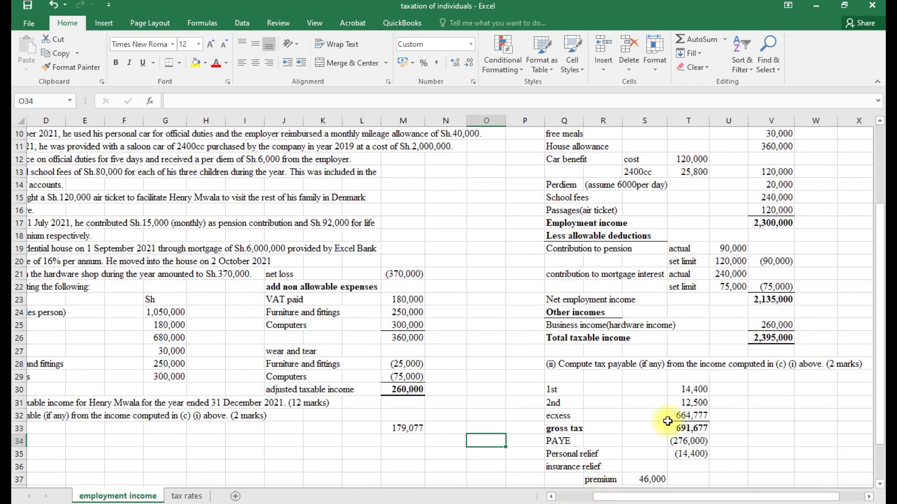
{"action": "scroll", "coordinate": [667, 421], "scroll_direction": "up", "scroll_amount": 3}
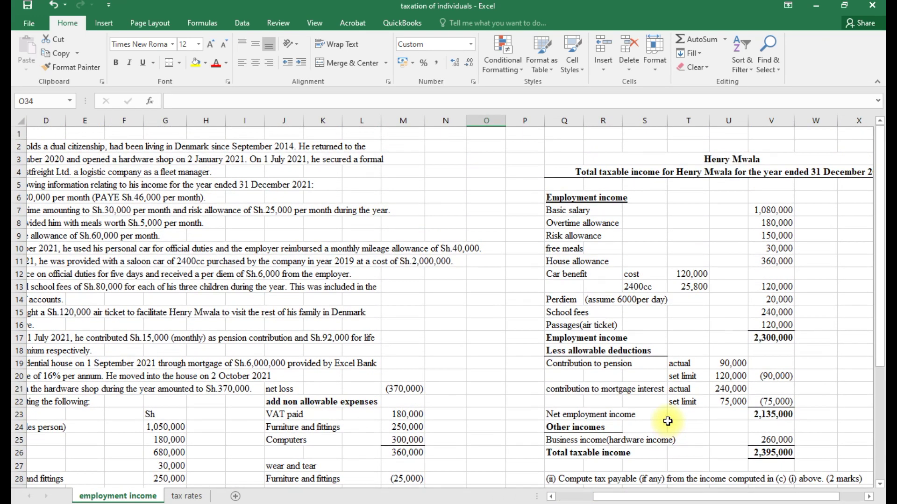
{"action": "left_click_drag", "start_coordinate": [597, 498], "coordinate": [608, 498]}
{"action": "scroll", "coordinate": [663, 411], "scroll_direction": "down", "scroll_amount": 1}
{"action": "scroll", "coordinate": [663, 414], "scroll_direction": "up", "scroll_amount": 1}
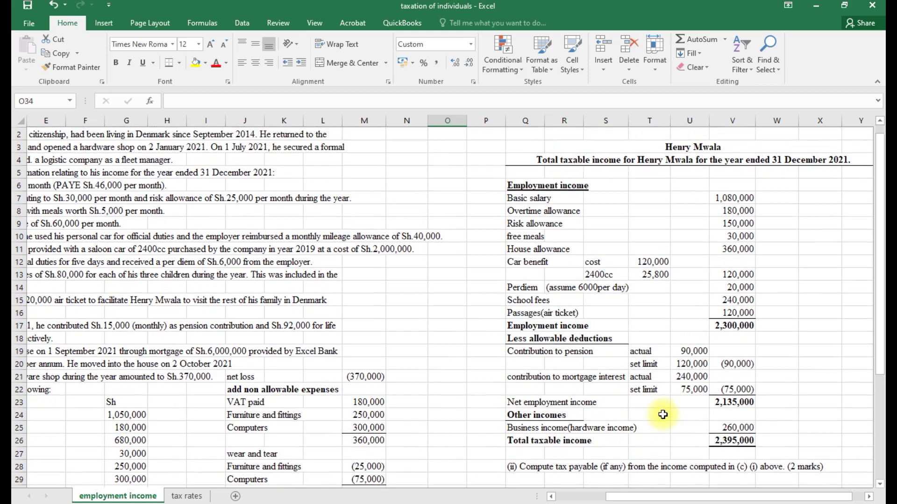
{"action": "scroll", "coordinate": [663, 417], "scroll_direction": "down", "scroll_amount": 1}
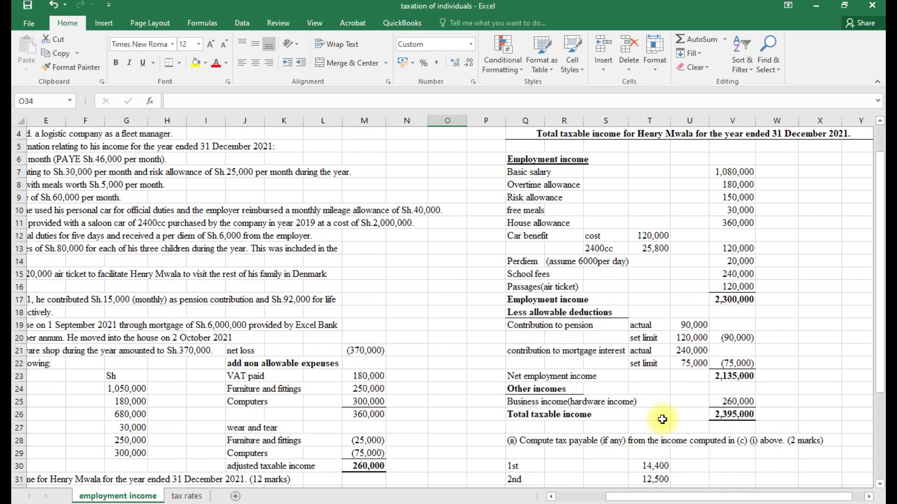
{"action": "scroll", "coordinate": [662, 419], "scroll_direction": "up", "scroll_amount": 1}
{"action": "scroll", "coordinate": [662, 420], "scroll_direction": "down", "scroll_amount": 1}
{"action": "scroll", "coordinate": [662, 420], "scroll_direction": "down", "scroll_amount": 2}
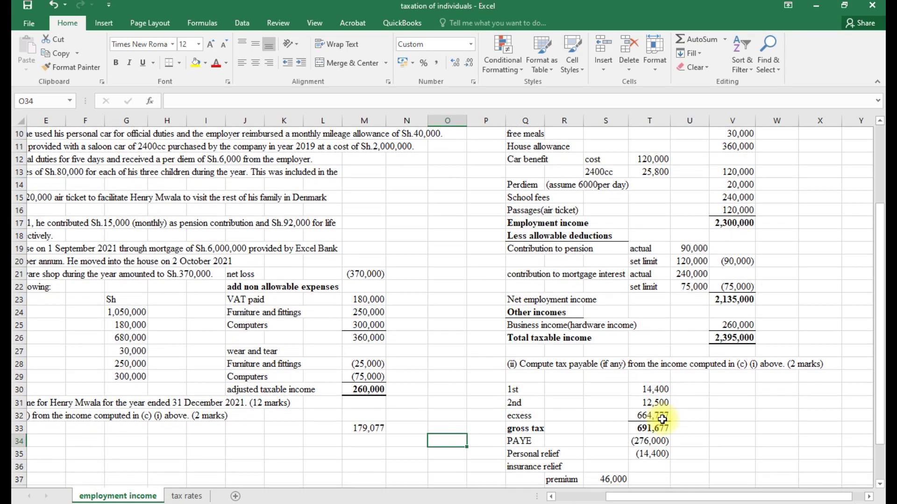
{"action": "scroll", "coordinate": [662, 419], "scroll_direction": "up", "scroll_amount": 3}
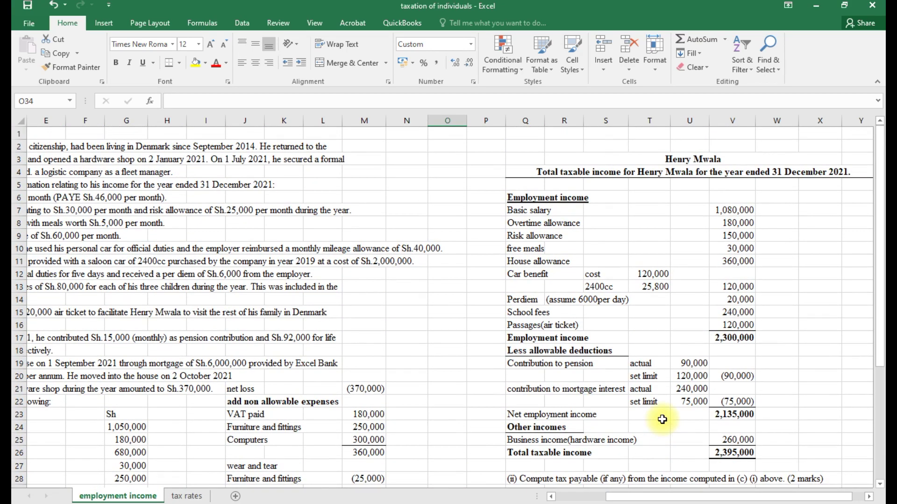
{"action": "scroll", "coordinate": [662, 420], "scroll_direction": "down", "scroll_amount": 1}
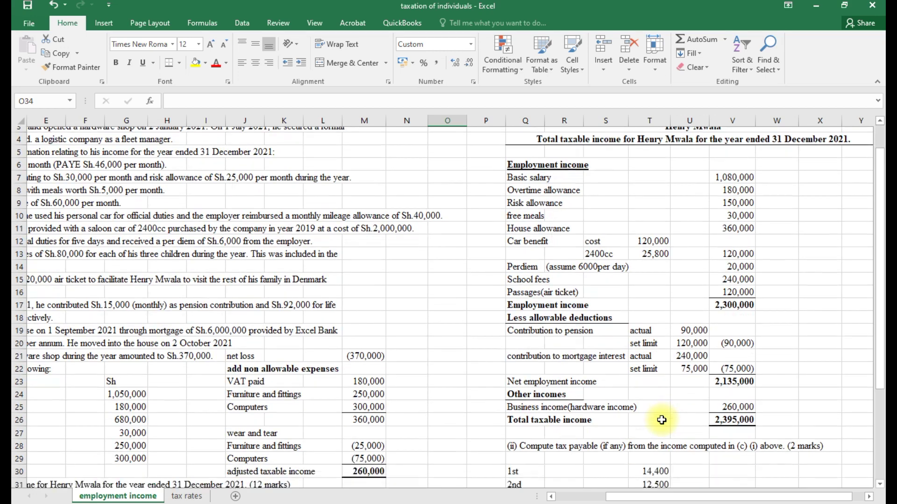
{"action": "scroll", "coordinate": [661, 420], "scroll_direction": "up", "scroll_amount": 1}
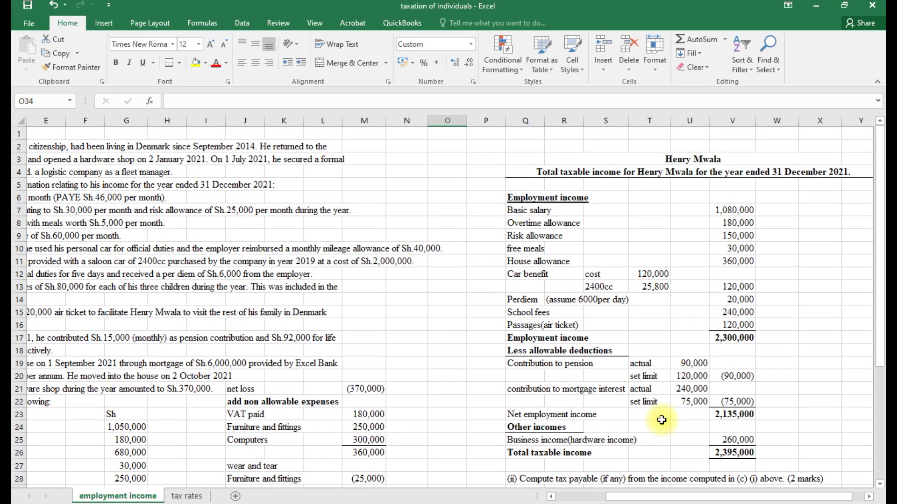